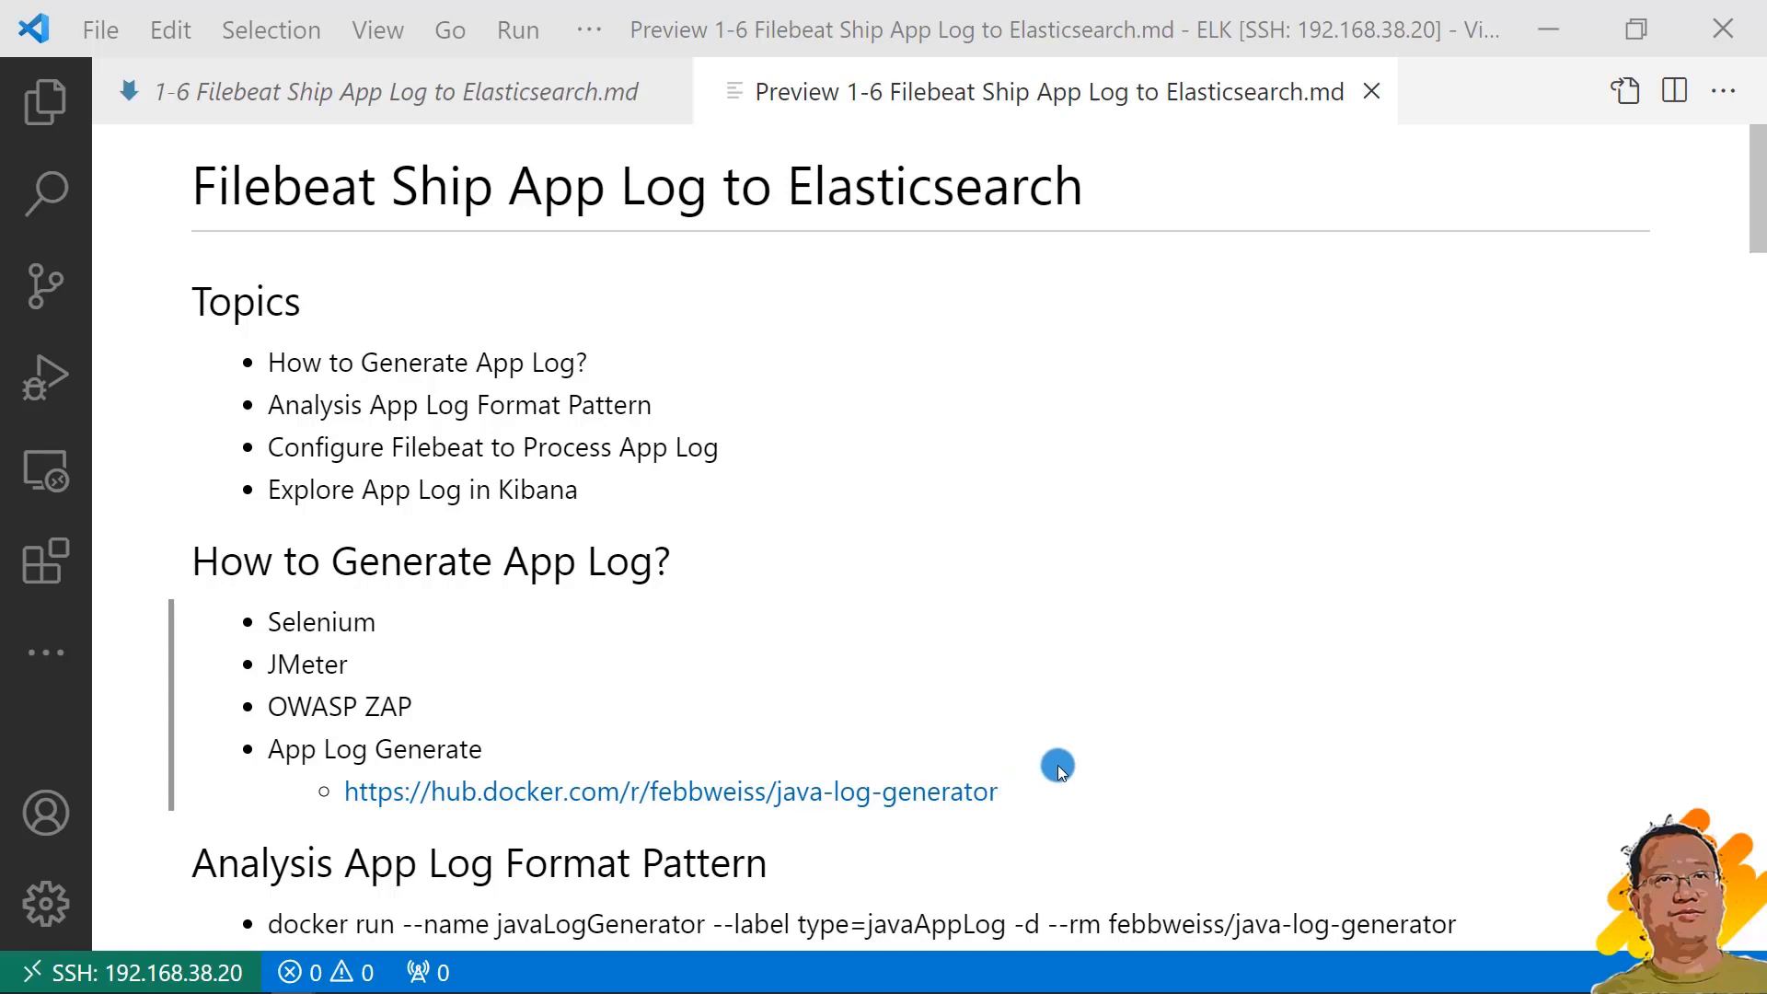
# Open the terminal and enlarge it to run the febbweiss/java-log-generator container
pyautogui.hotkey('ctrl', '`')
pyautogui.moveTo(714, 920); pyautogui.dragTo(718, 557)
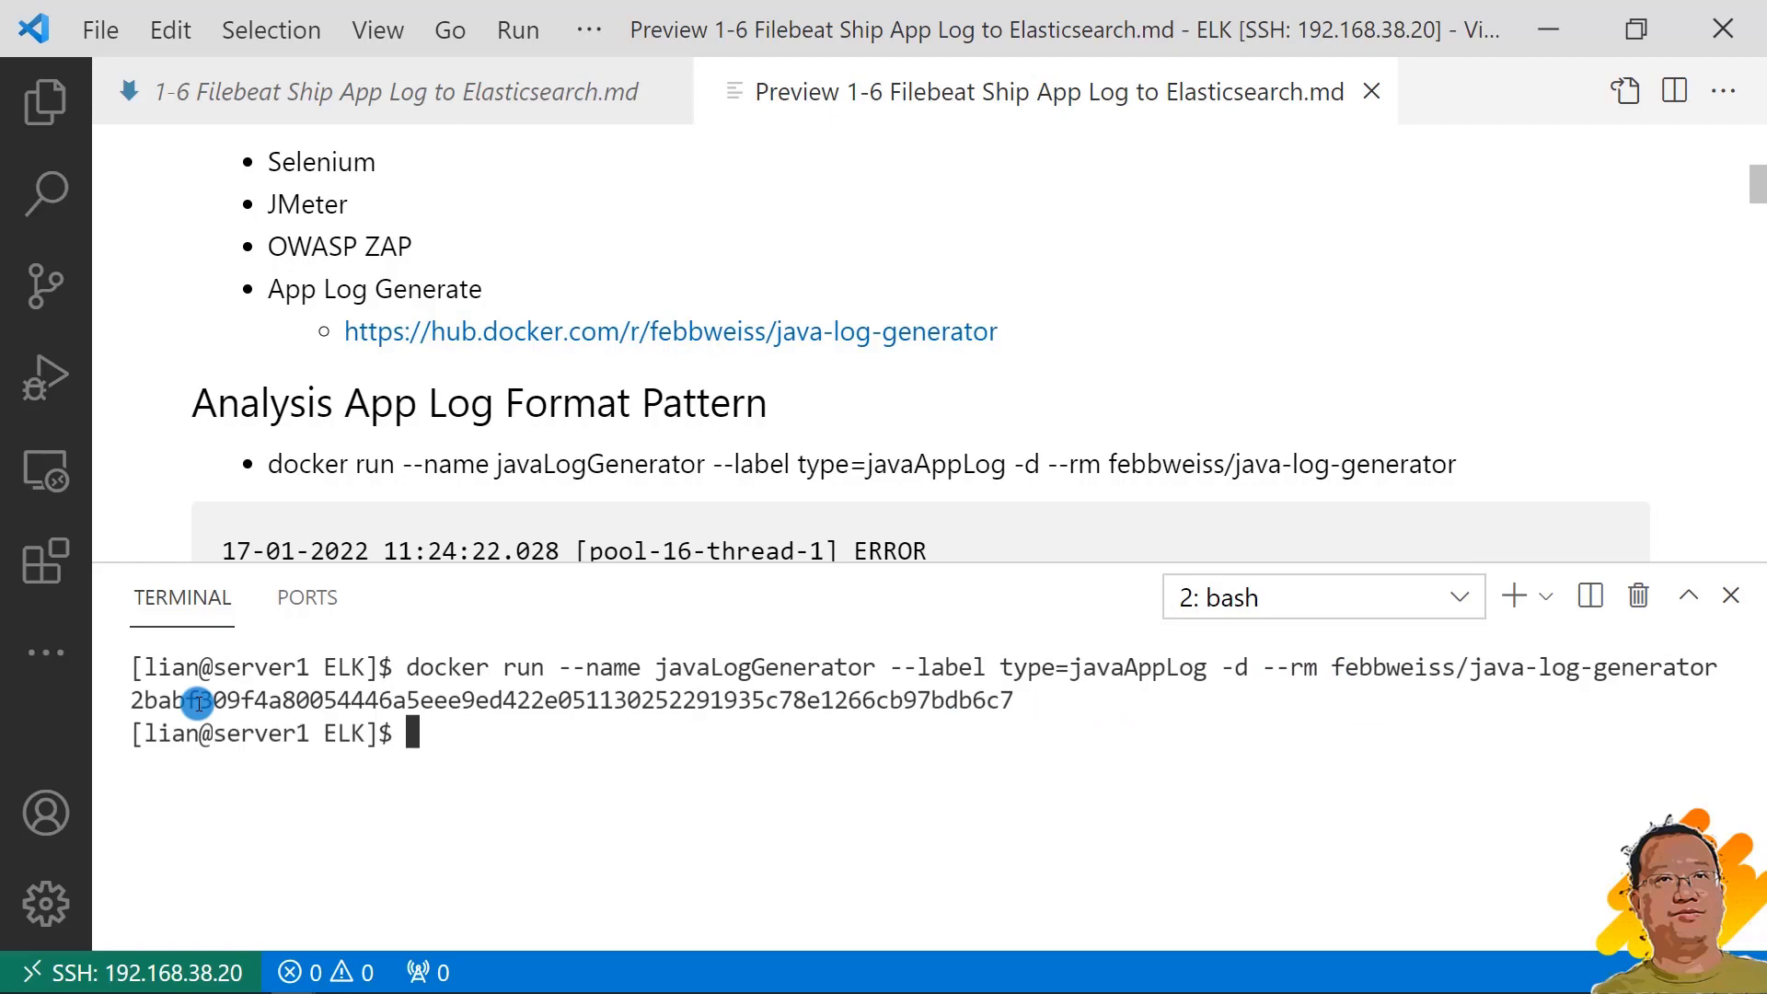
# Stream the febbweiss/java-log-generator container's logs from the Docker containers view
pyautogui.click(46, 652)
pyautogui.click(77, 736)
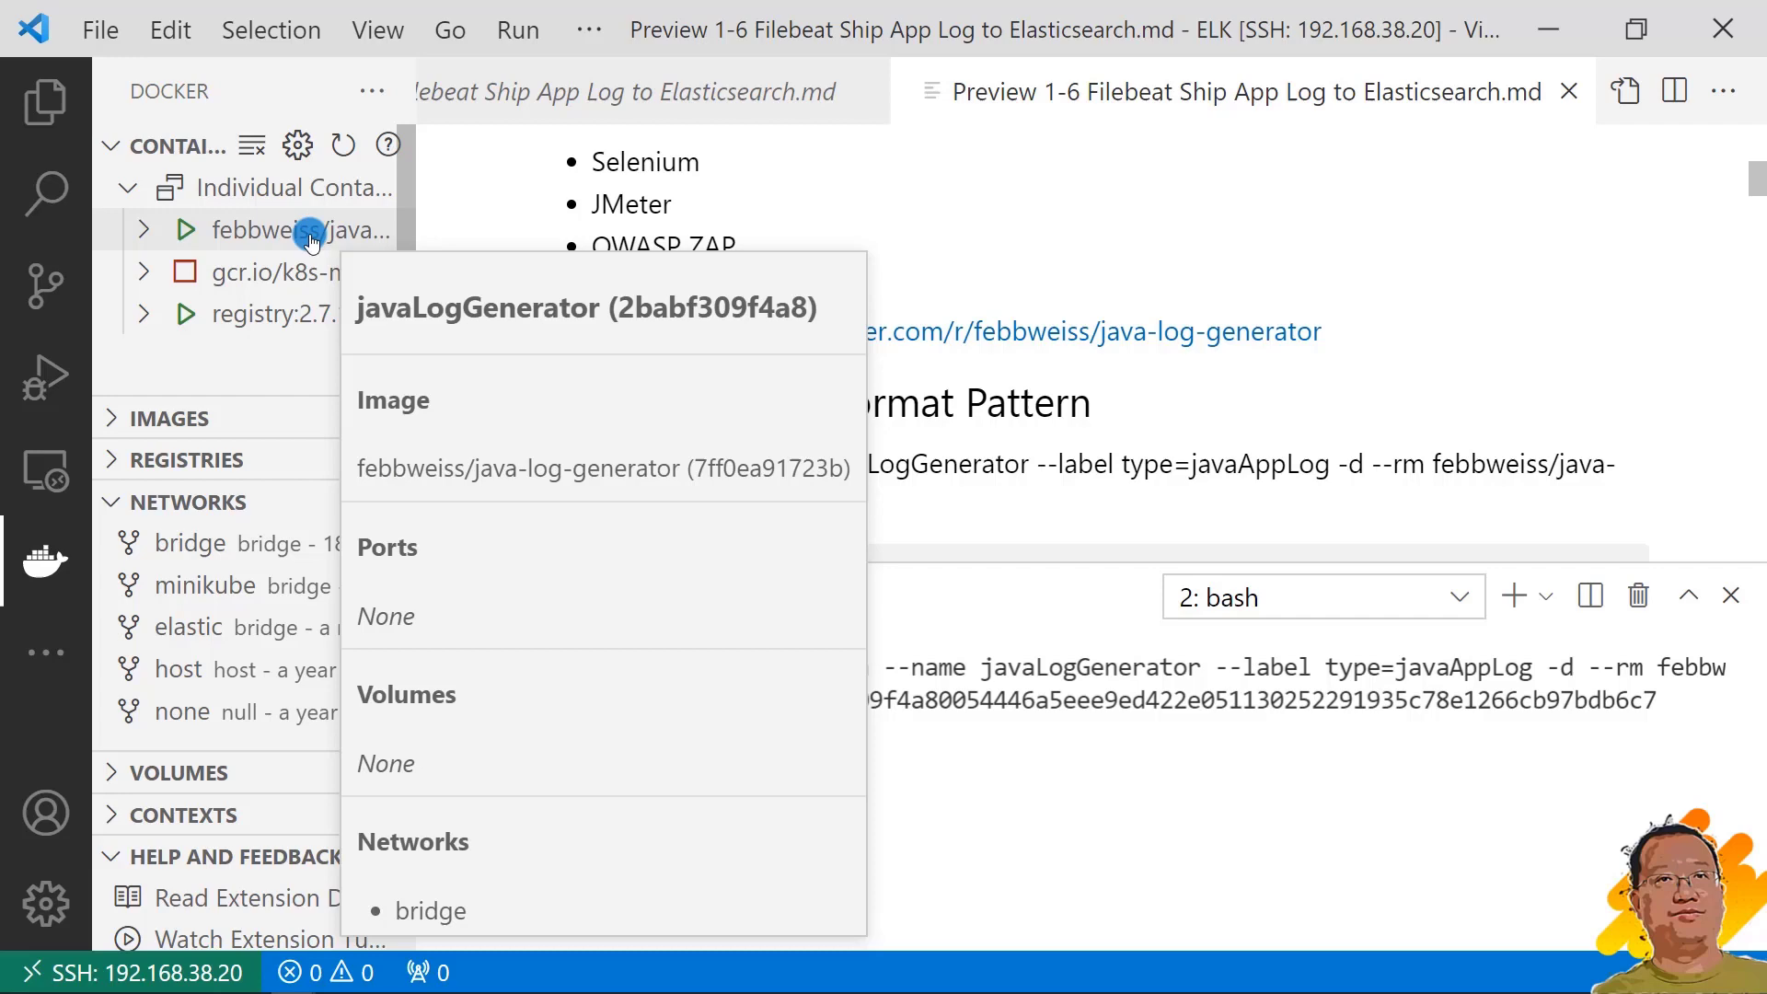
pyautogui.click(258, 234)
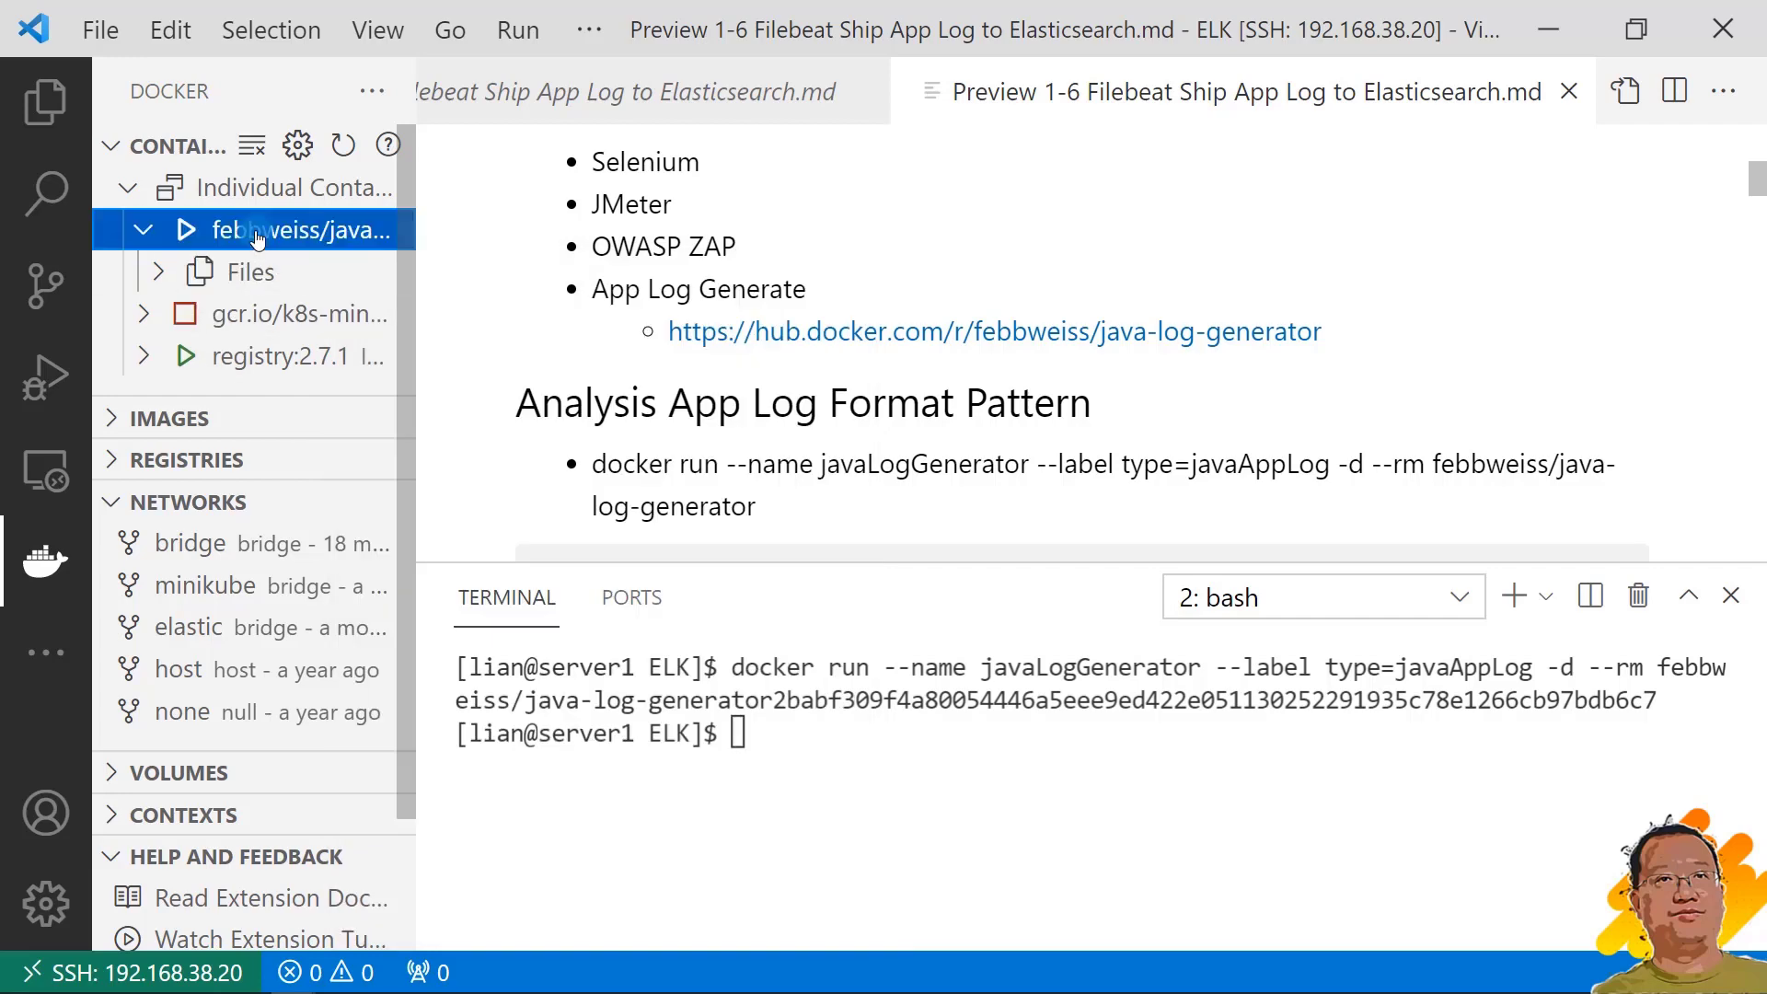
pyautogui.rightClick(257, 237)
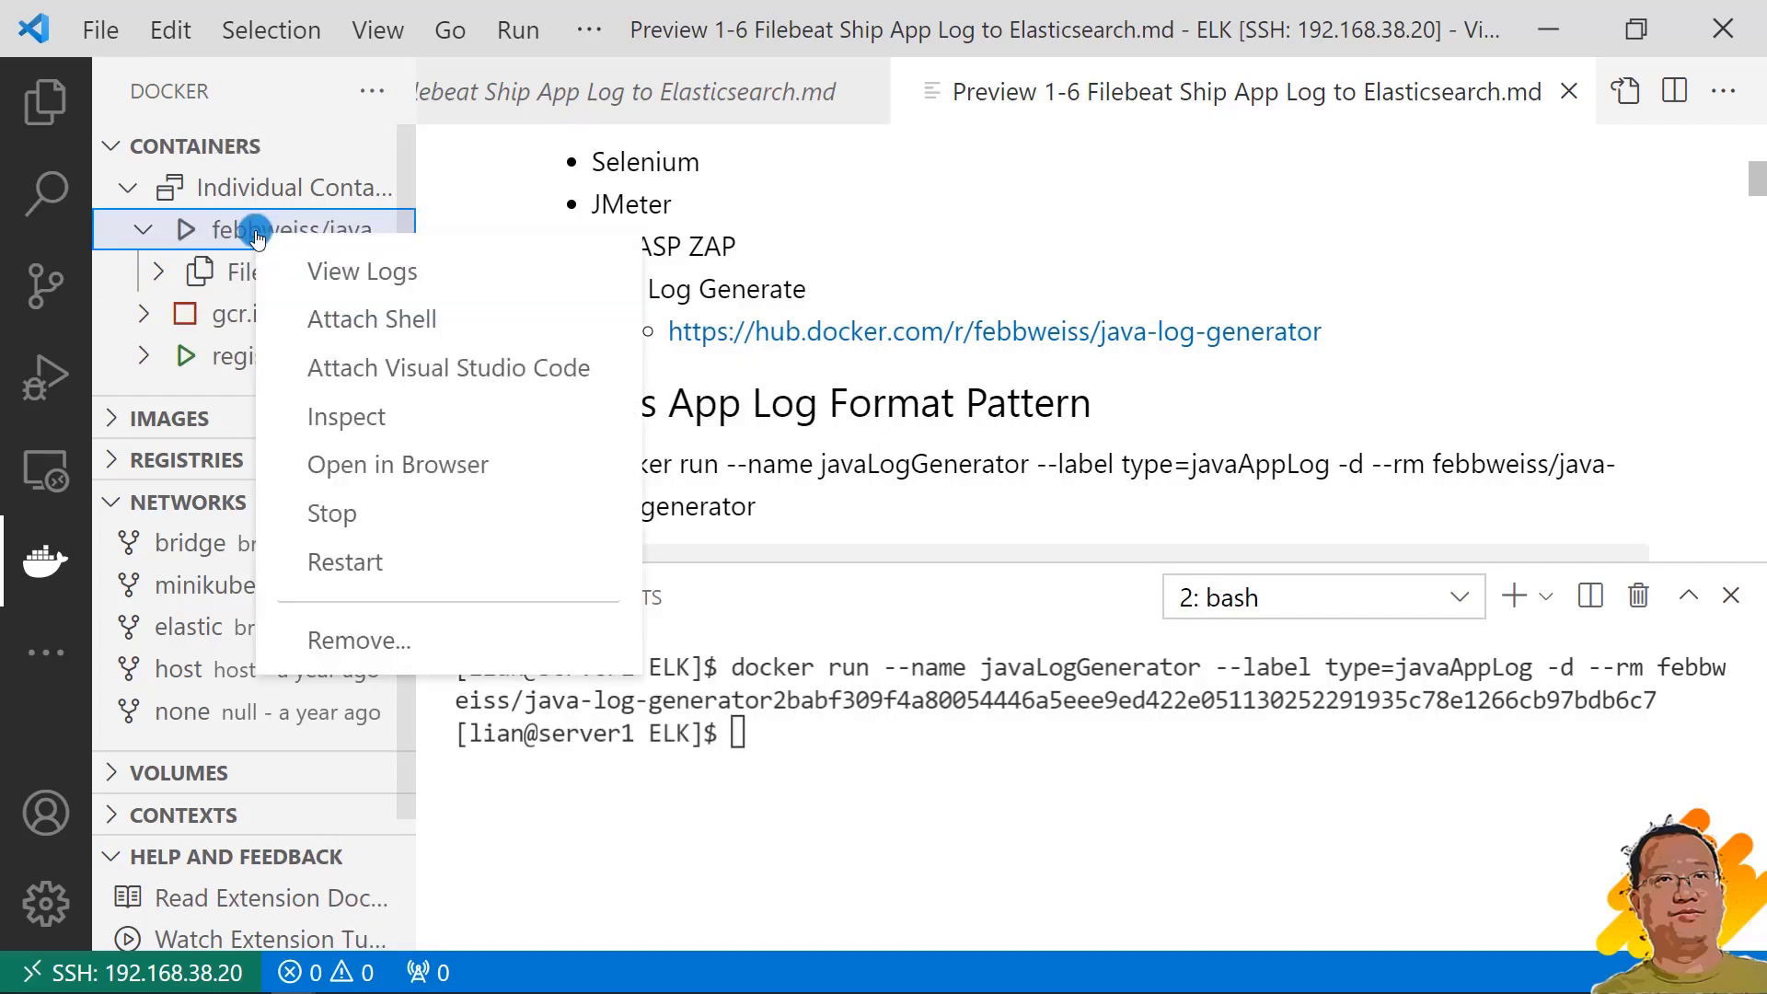
pyautogui.click(331, 273)
pyautogui.hotkey('ctrl', 'b')
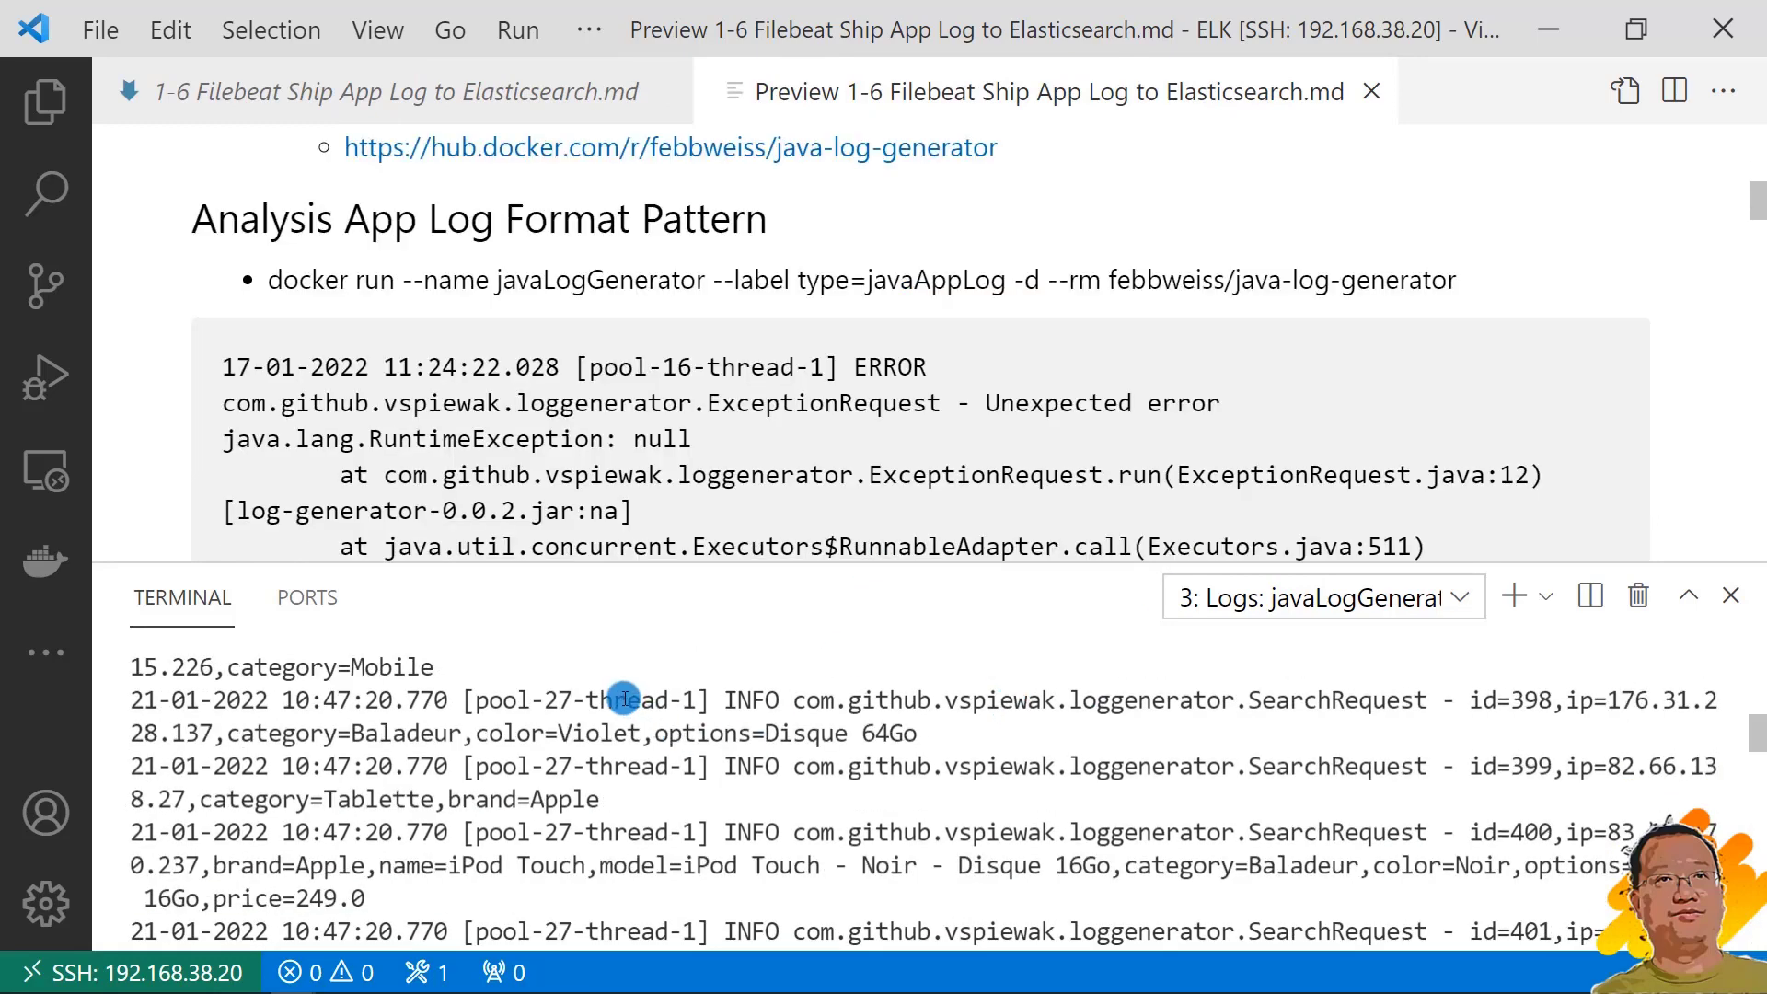
# Stop the log-generator container, then hide the sidebar and close the terminal
pyautogui.hotkey('ctrl', 'b')
pyautogui.rightClick(310, 230)
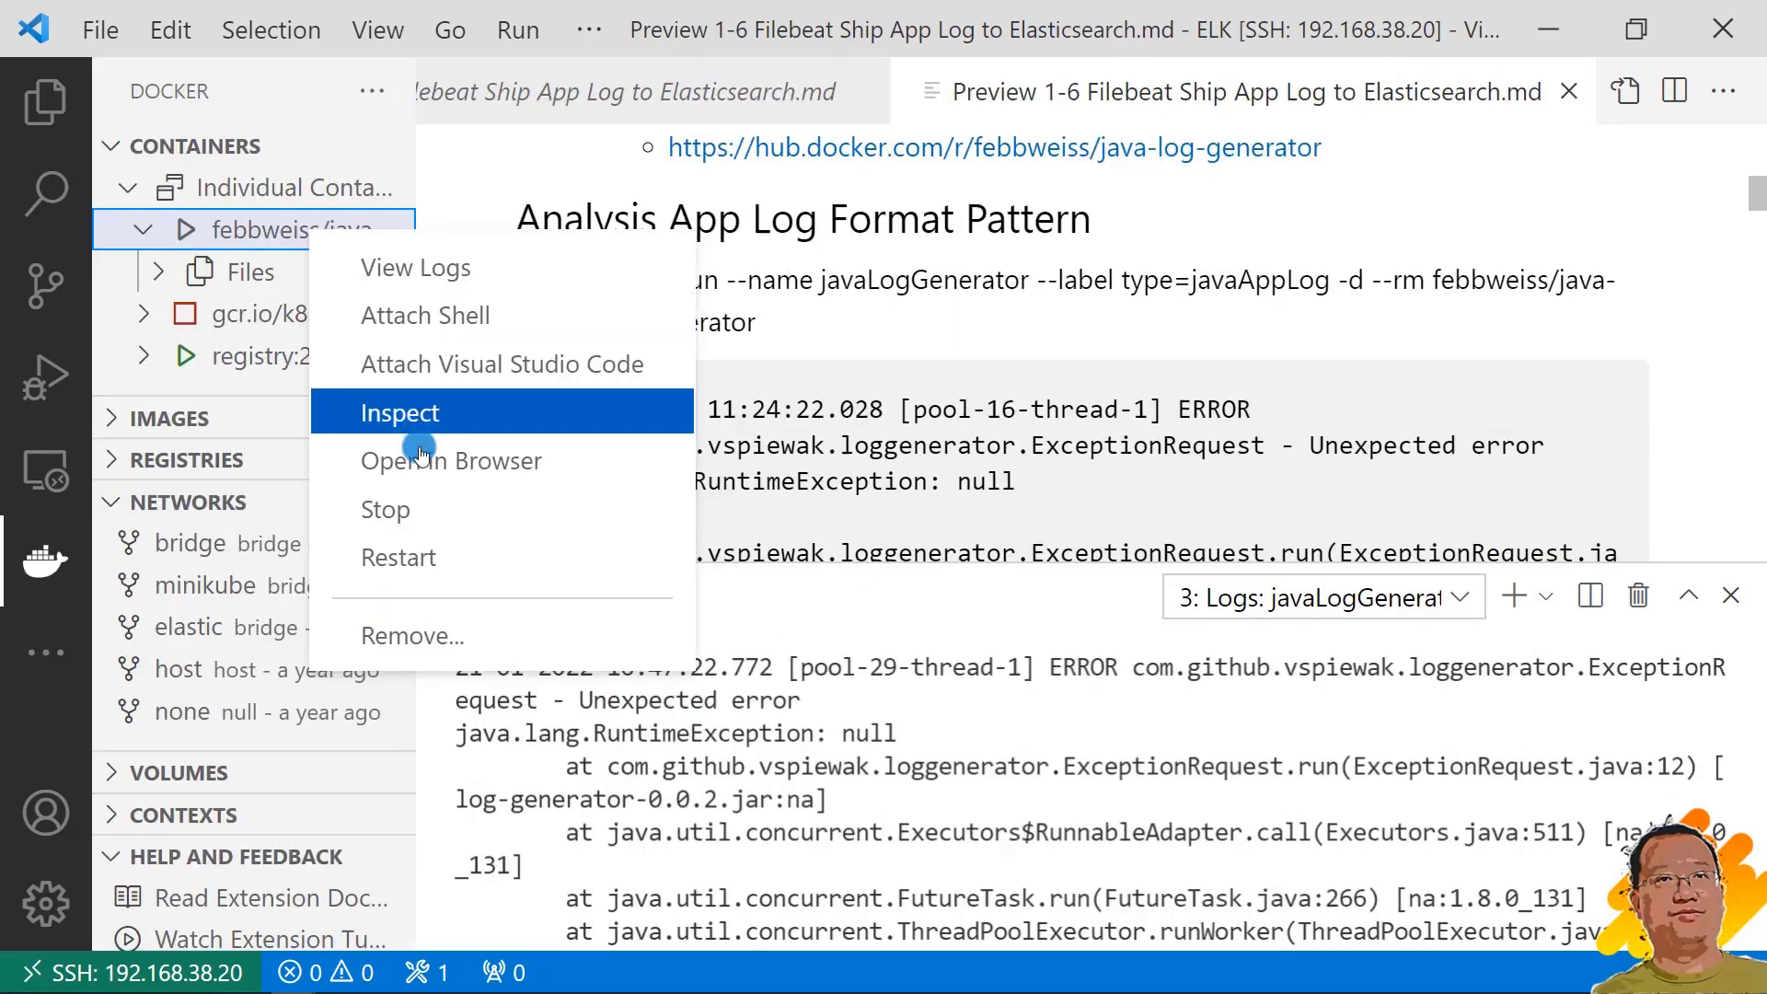
pyautogui.click(416, 555)
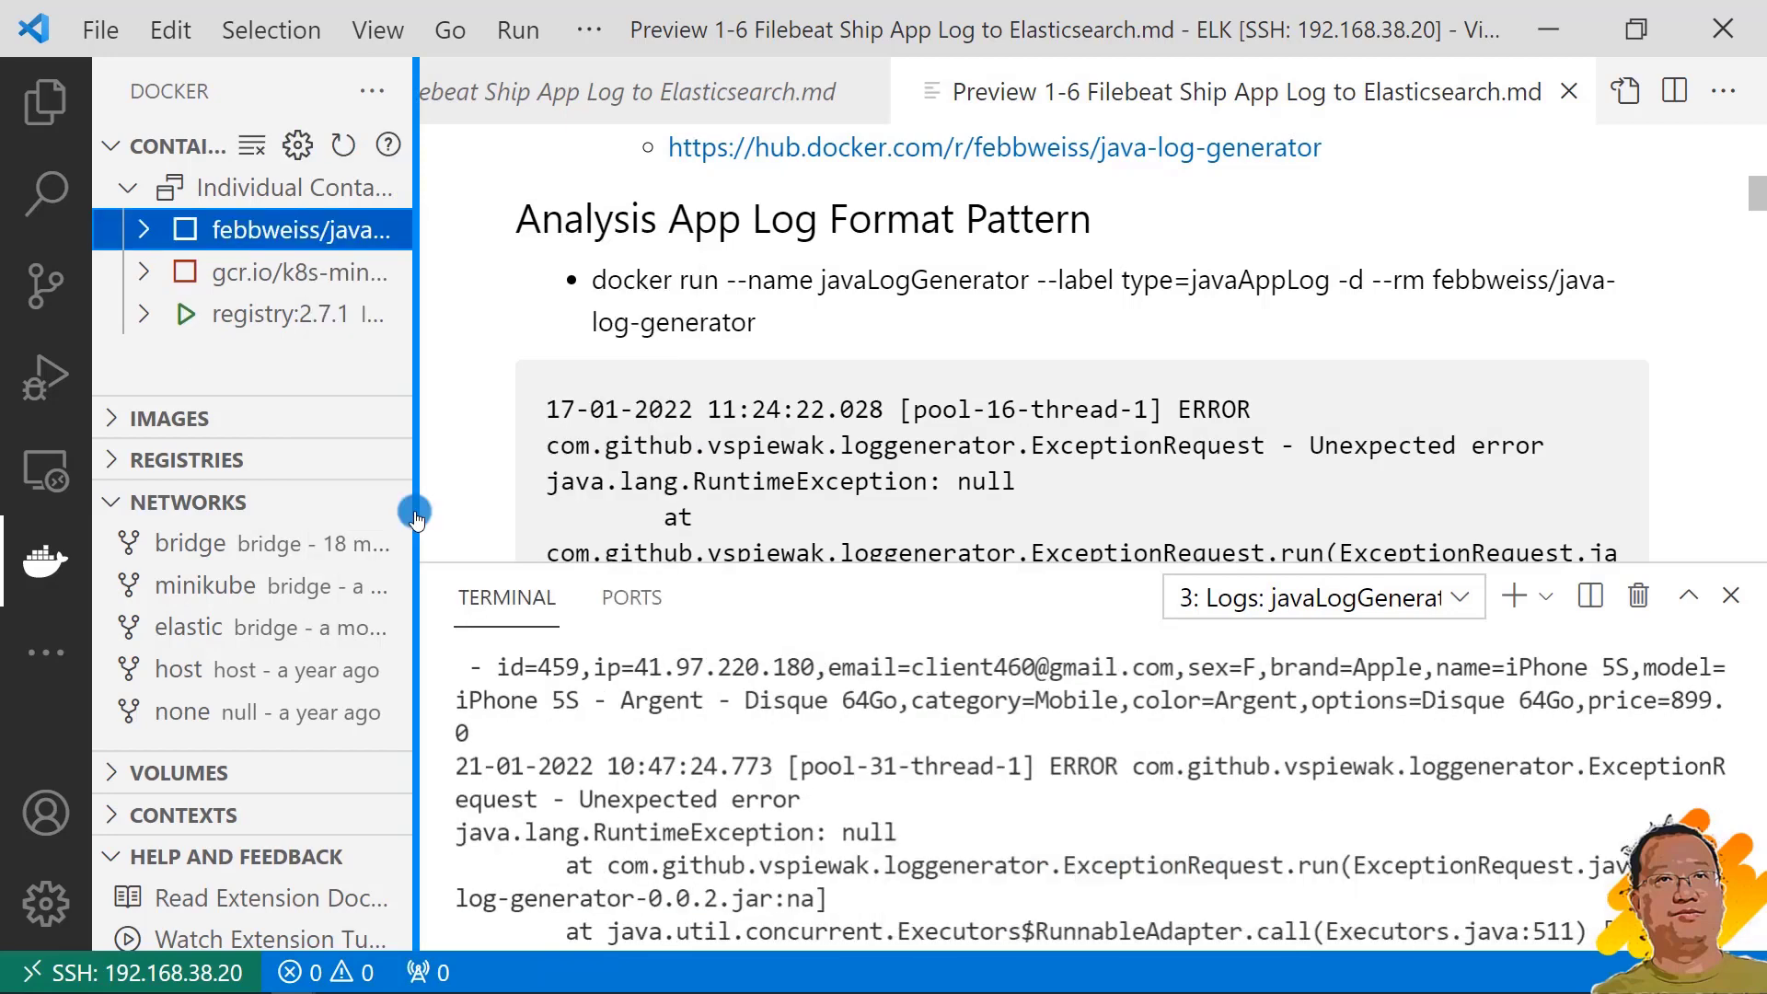
pyautogui.hotkey('ctrl', 'b')
pyautogui.hotkey('ctrl', 'j')
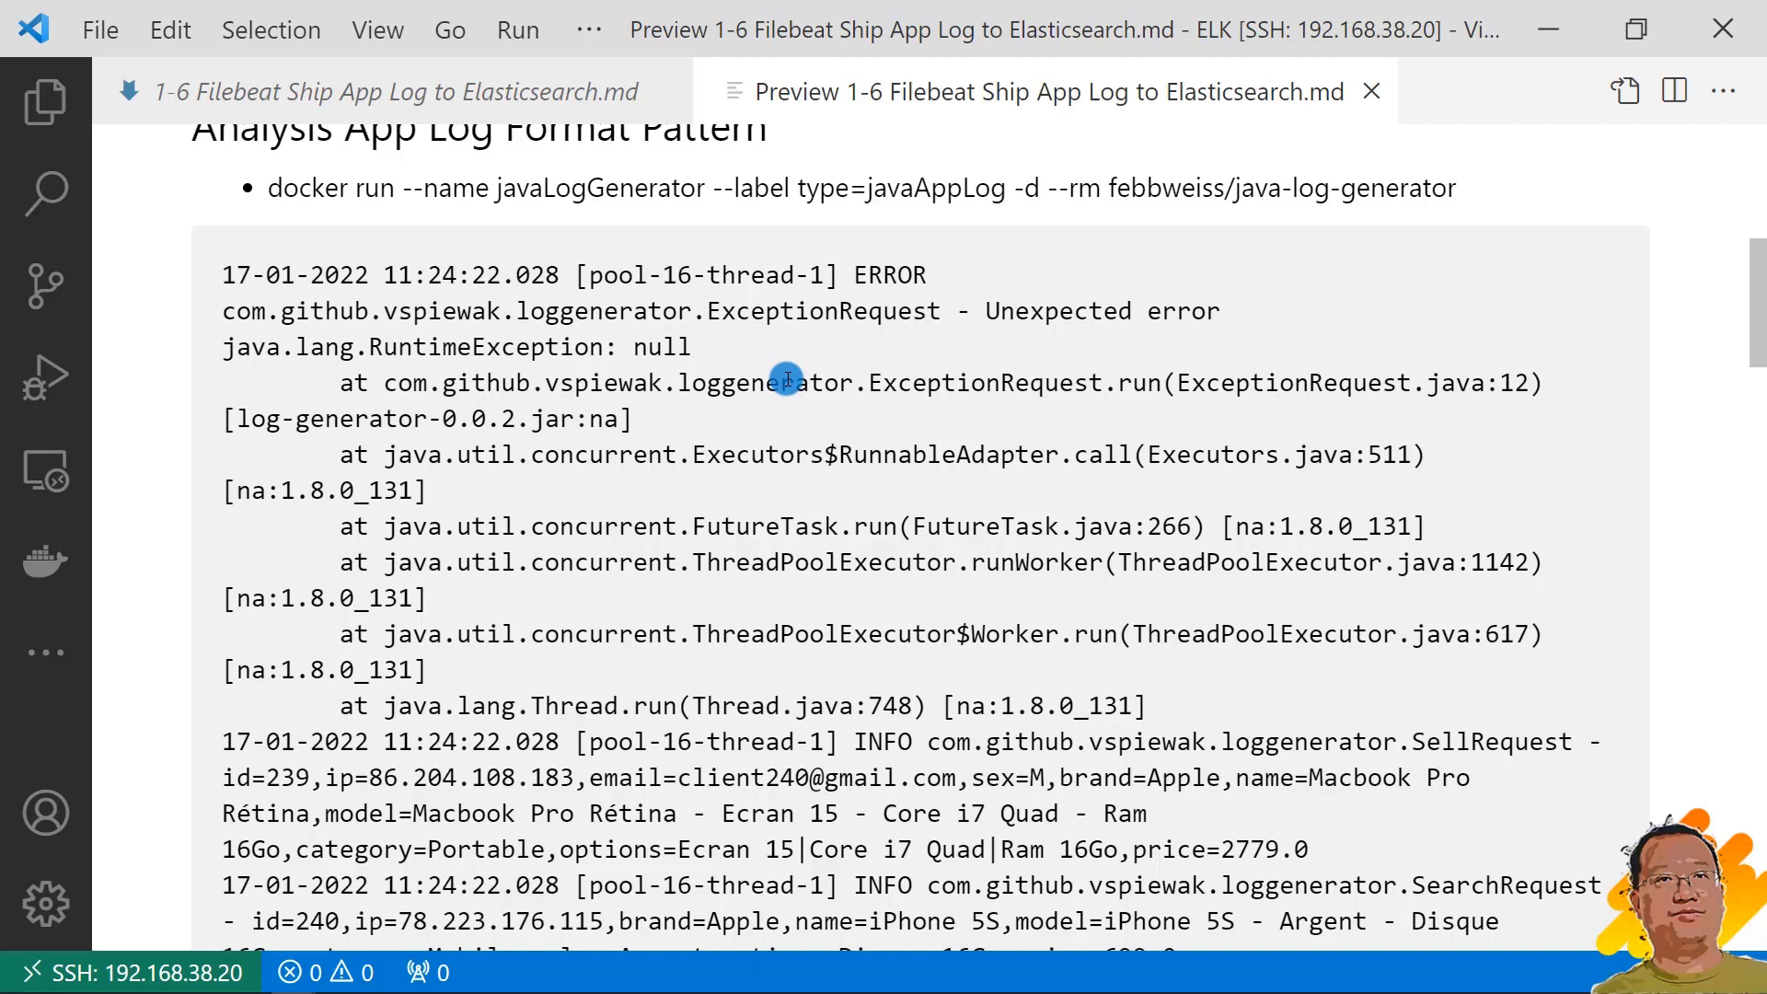
pyautogui.scroll(-5, 787, 380)
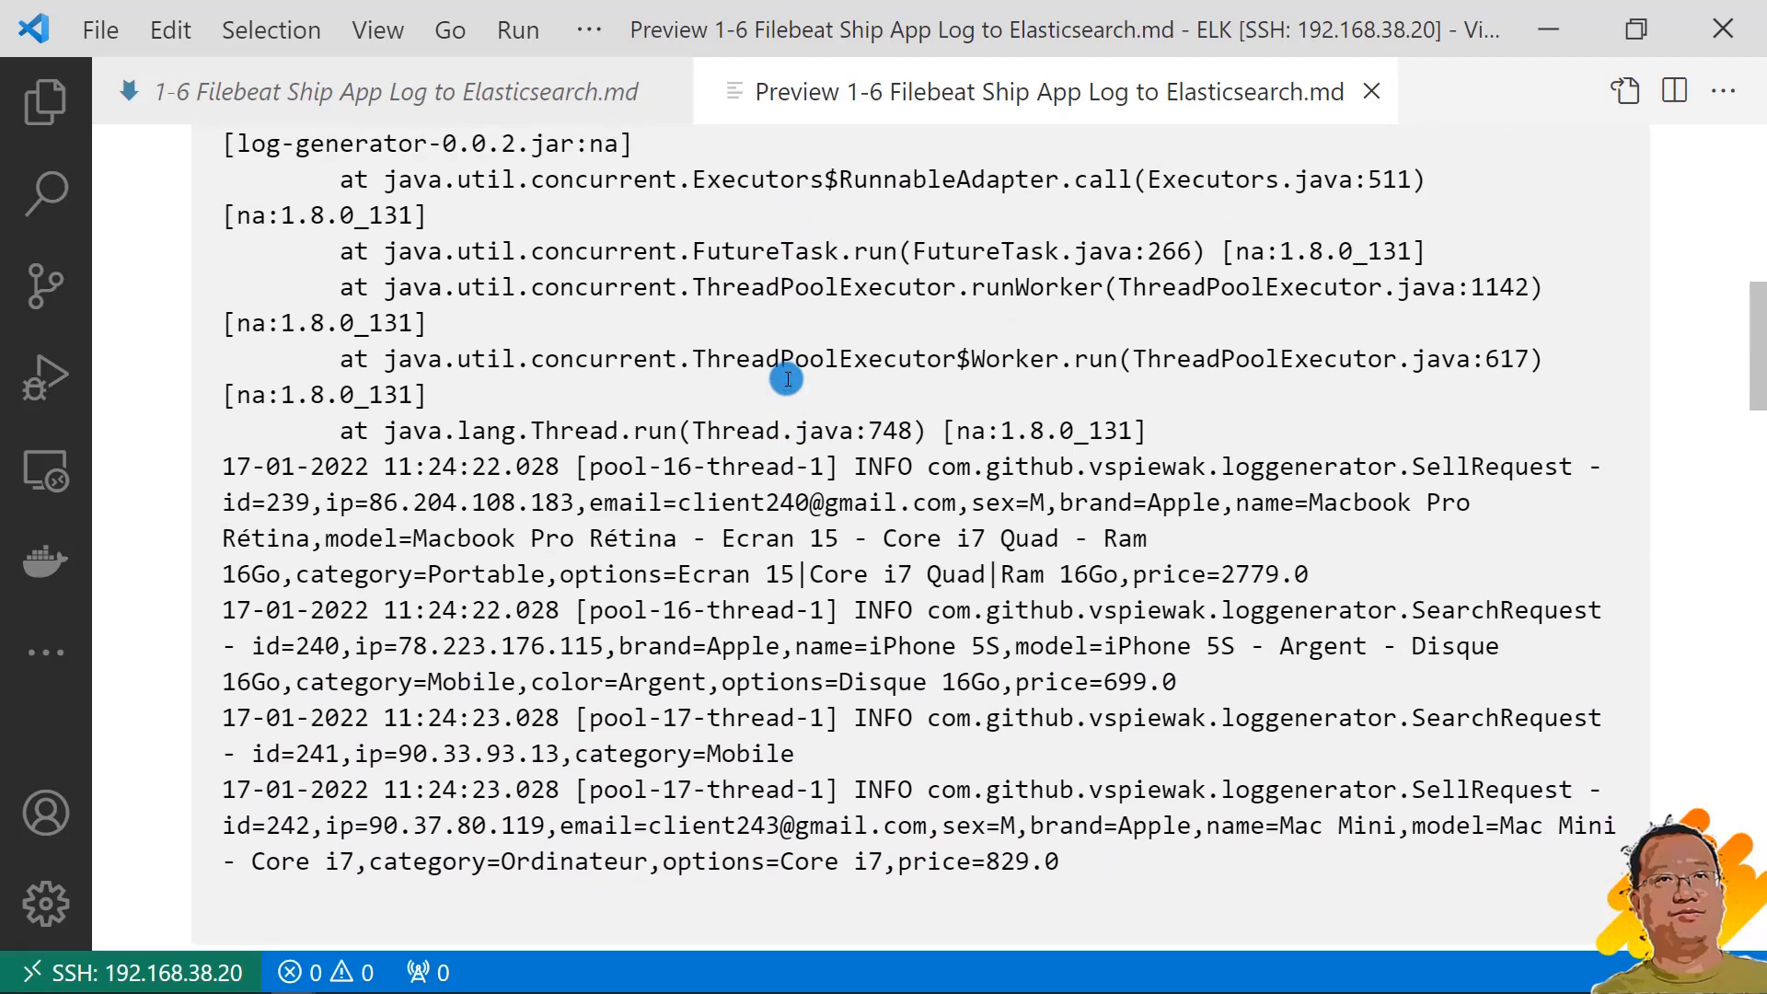
pyautogui.scroll(3, 787, 380)
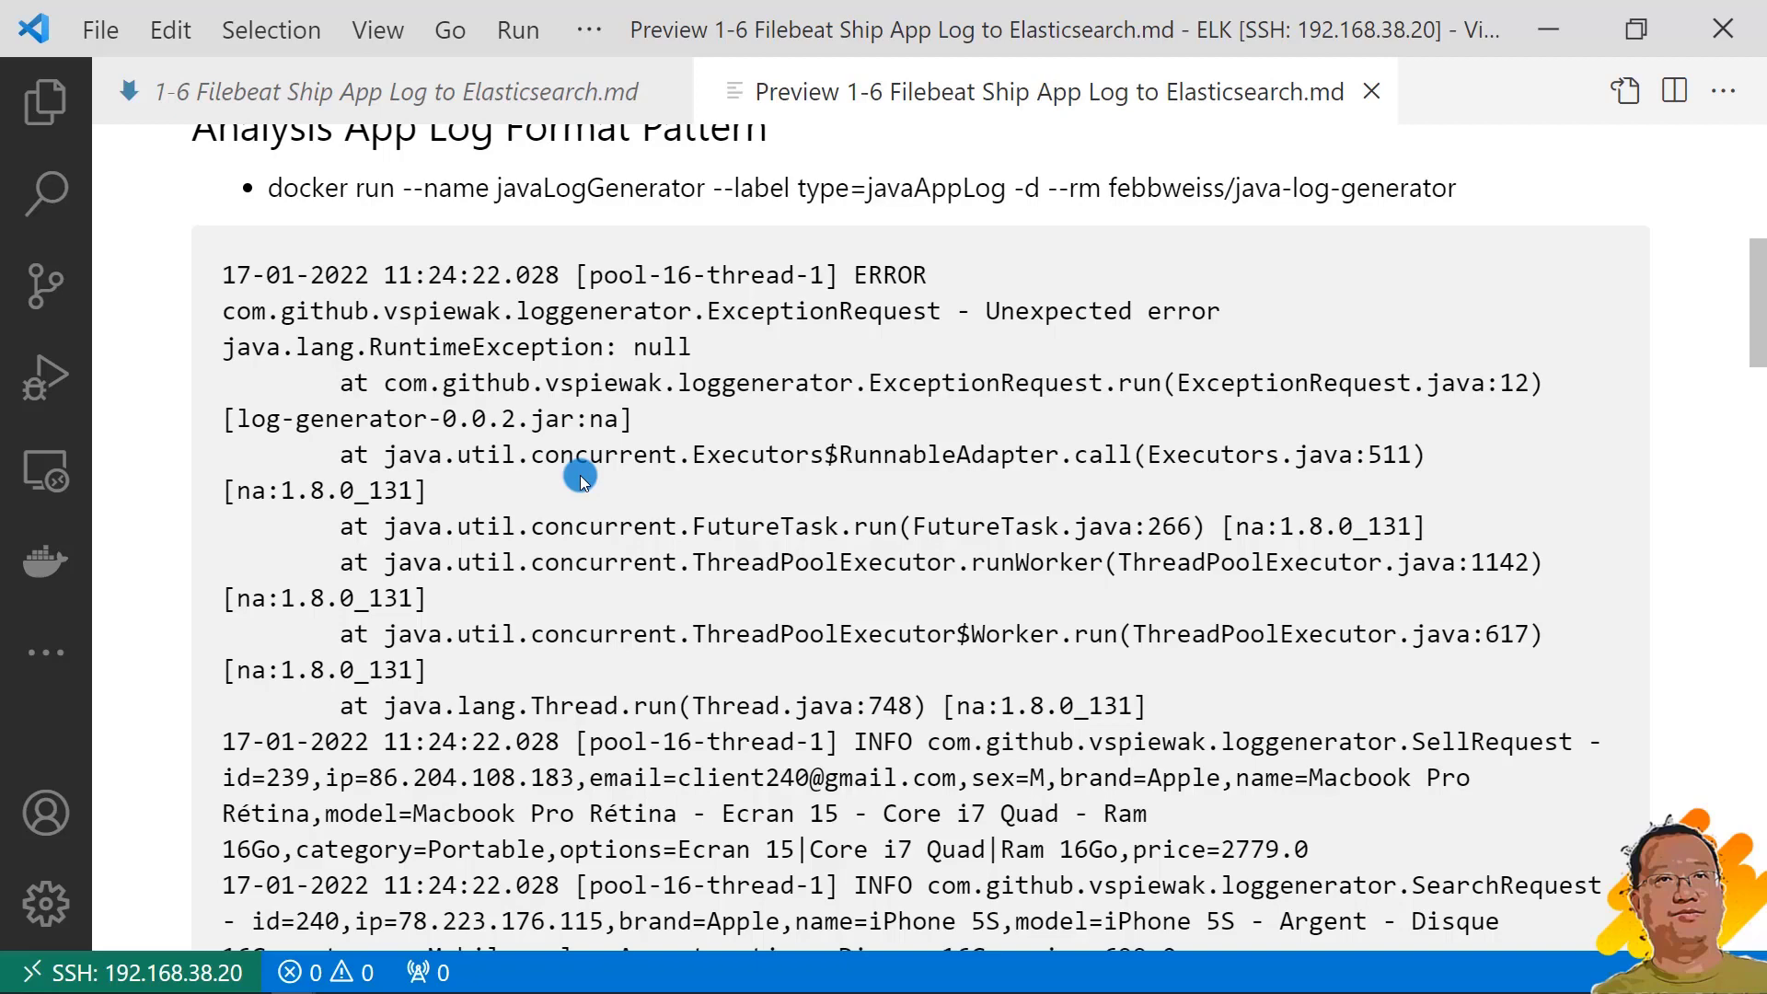
pyautogui.scroll(-10, 764, 237)
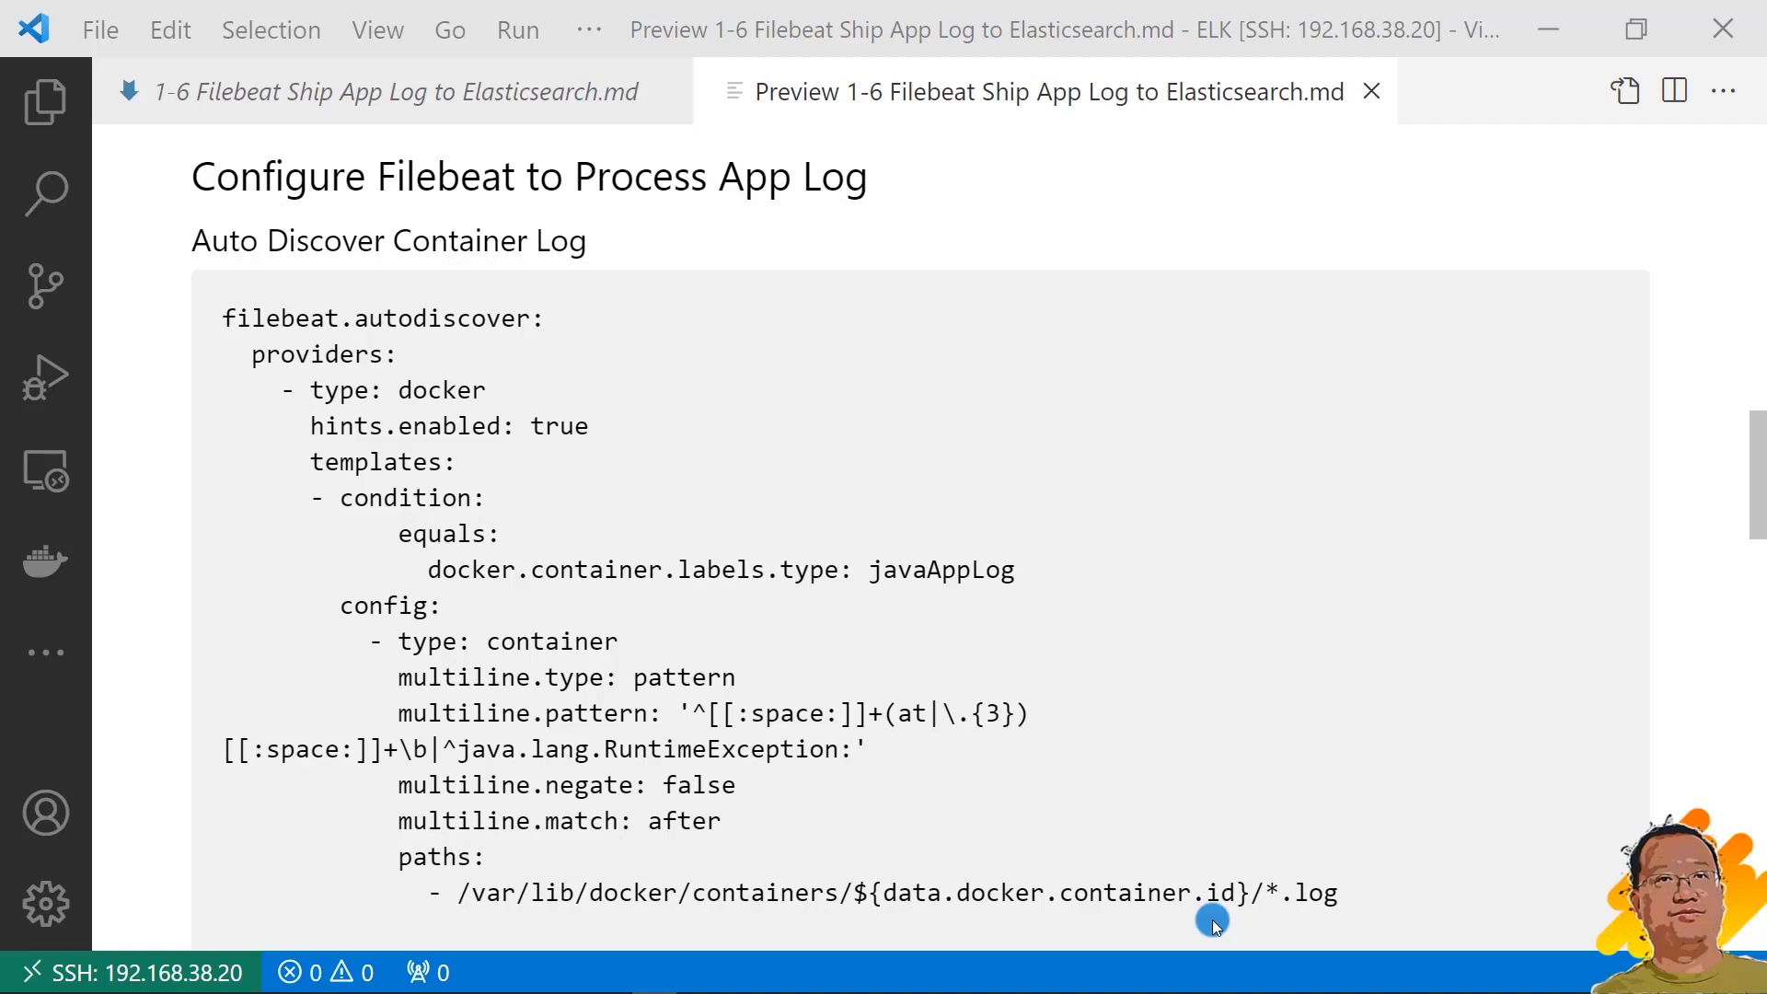
# Scroll the notes preview down to the Handle Multiline Exception settings
pyautogui.scroll(-5, 1067, 572)
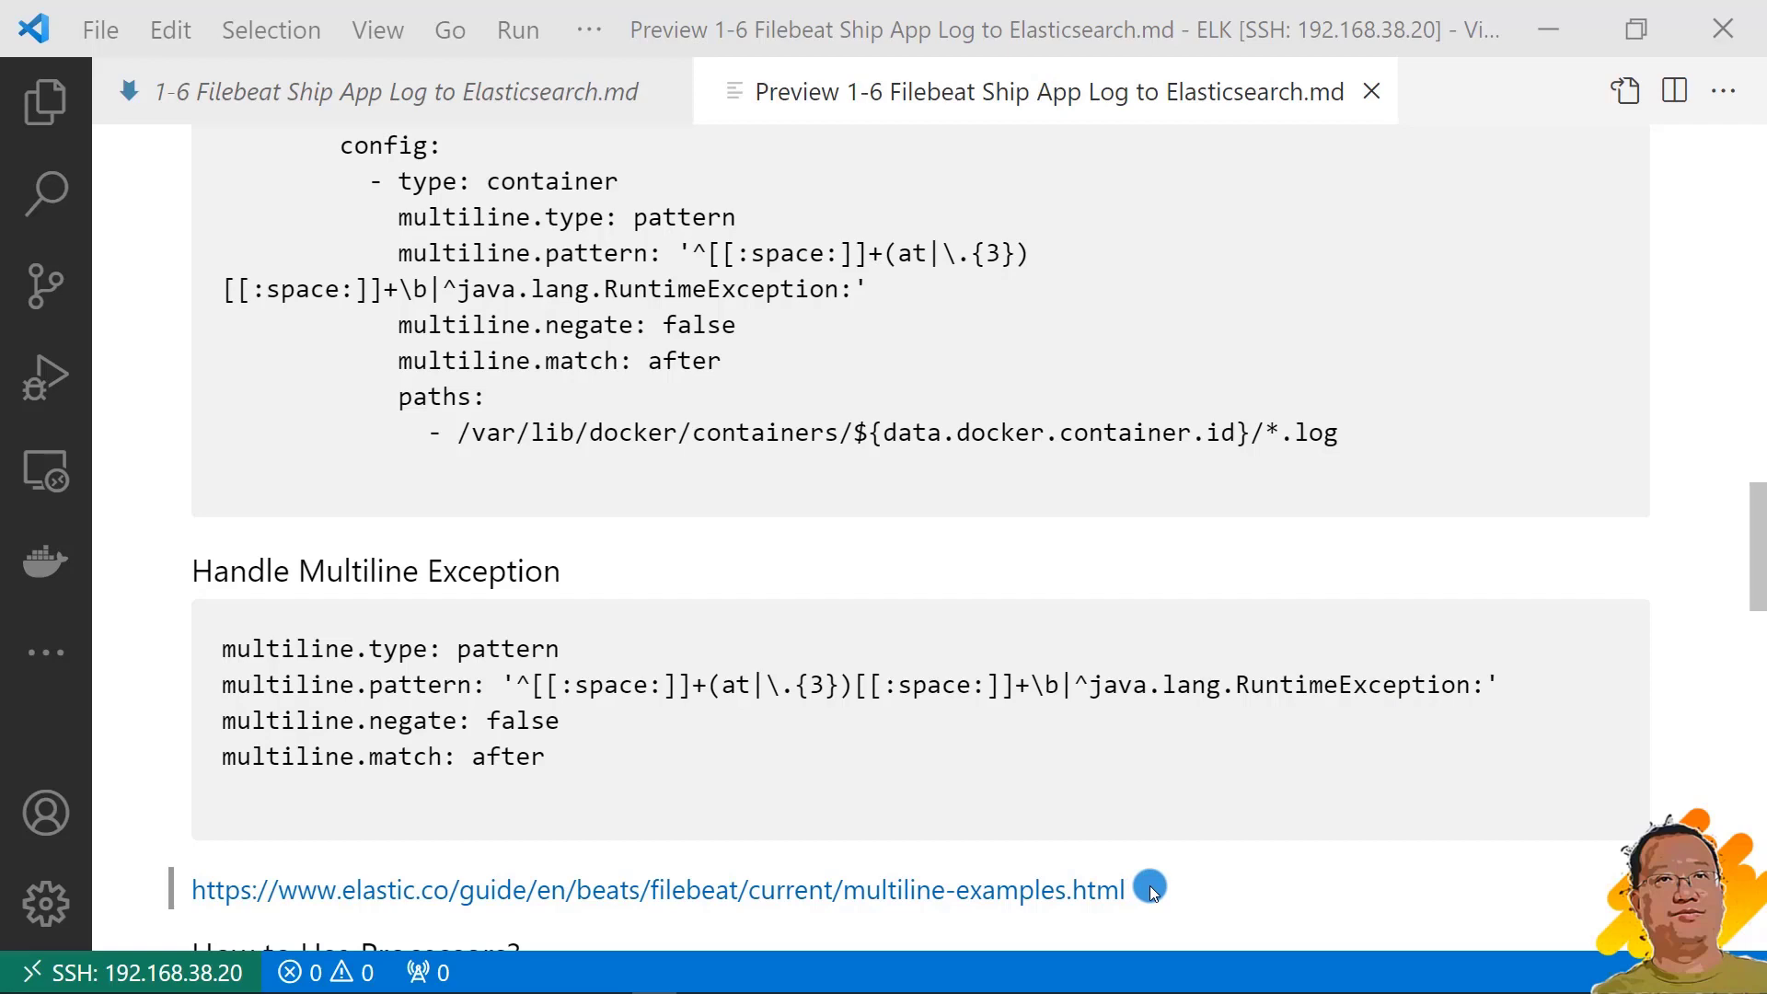
# Scroll the notes preview down to How to Use Processors with add_fields and drop_fields
pyautogui.scroll(-5, 1151, 885)
pyautogui.scroll(-2, 1150, 886)
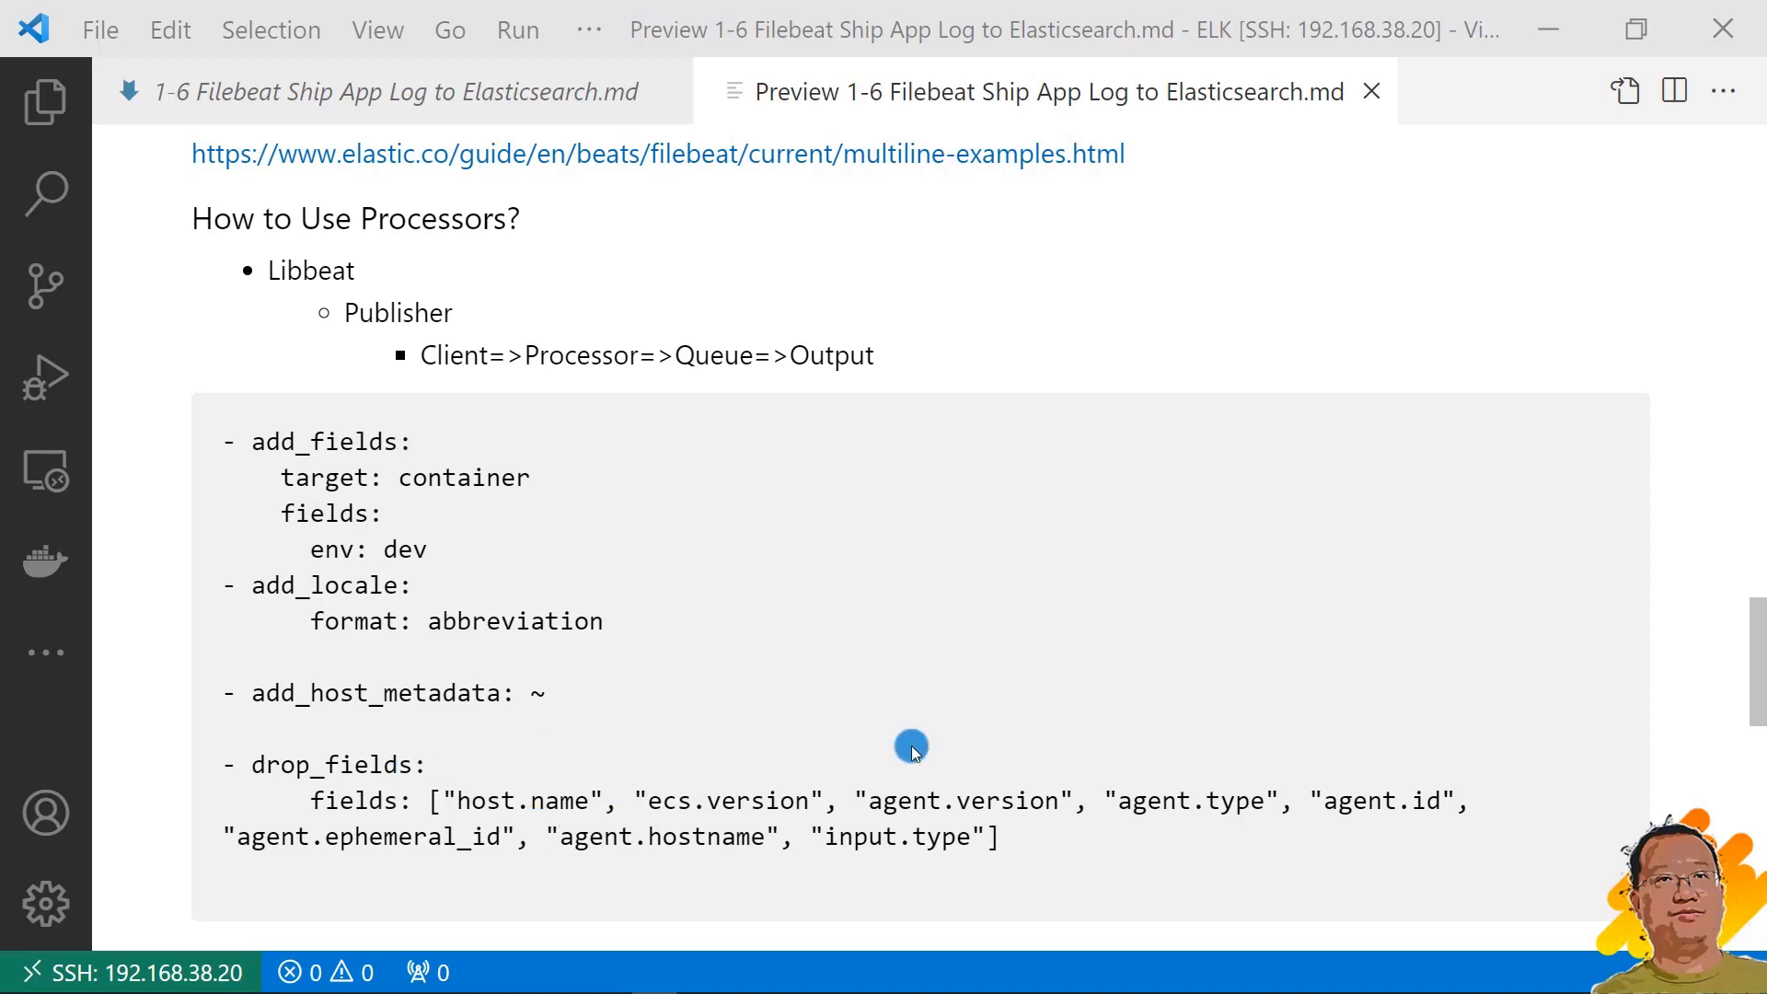
# In a new terminal, run pwd and ls to list the dockerComposeJavaApp folder
pyautogui.hotkey('ctrl', 'b')
pyautogui.hotkey('ctrl', '`')
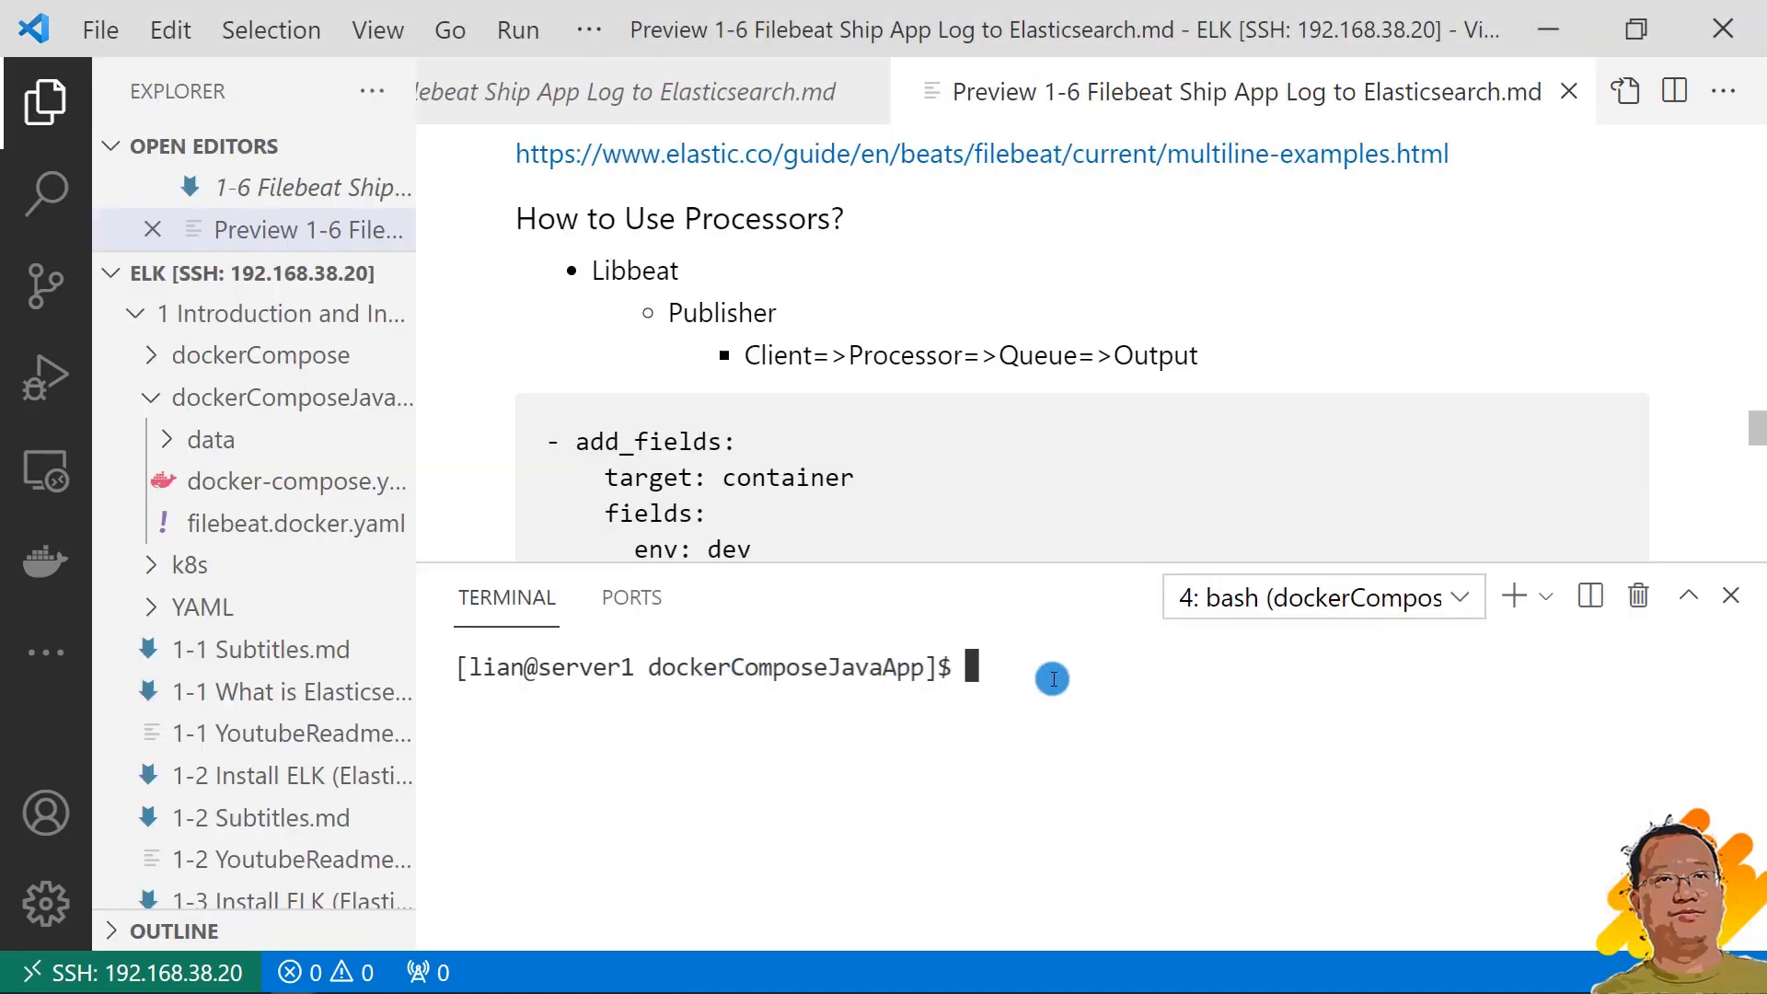
pyautogui.write('pwd')
pyautogui.press('Return')
pyautogui.write('ls')
pyautogui.press('Return')
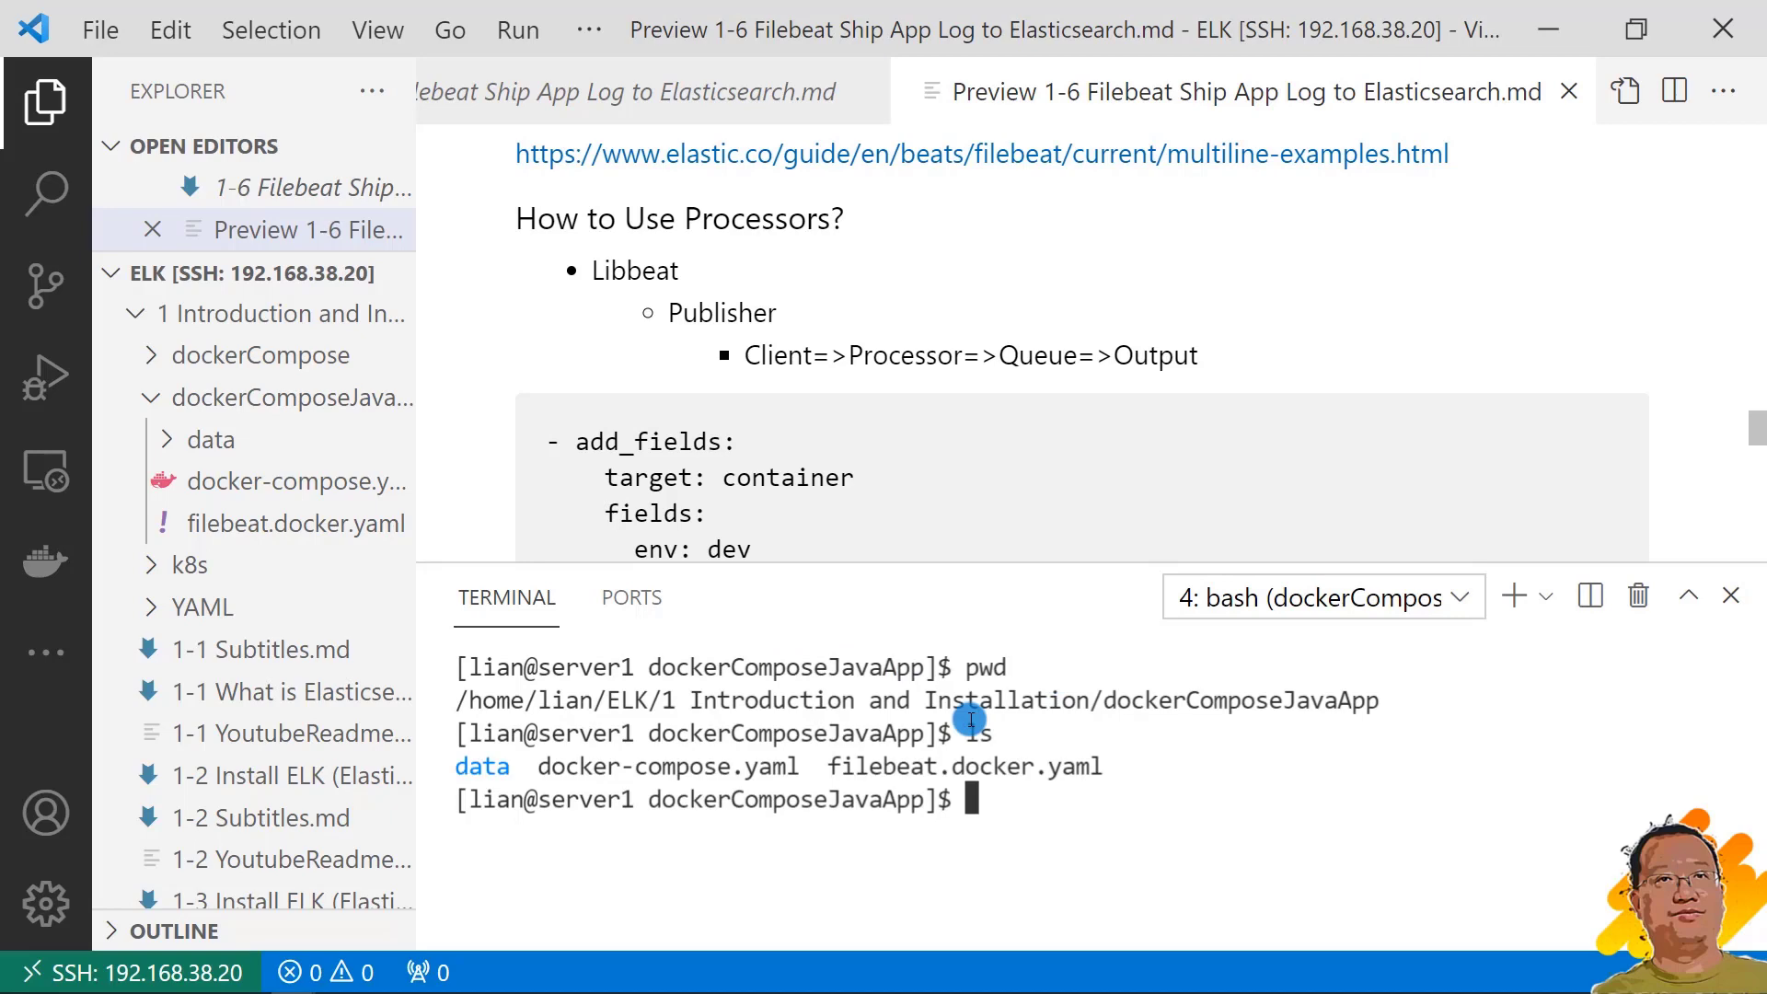
# Review filebeat.docker.yaml with the terminal shrunk for more editor space
pyautogui.keyDown('ctrl'); pyautogui.click(829, 768); pyautogui.keyUp('ctrl')
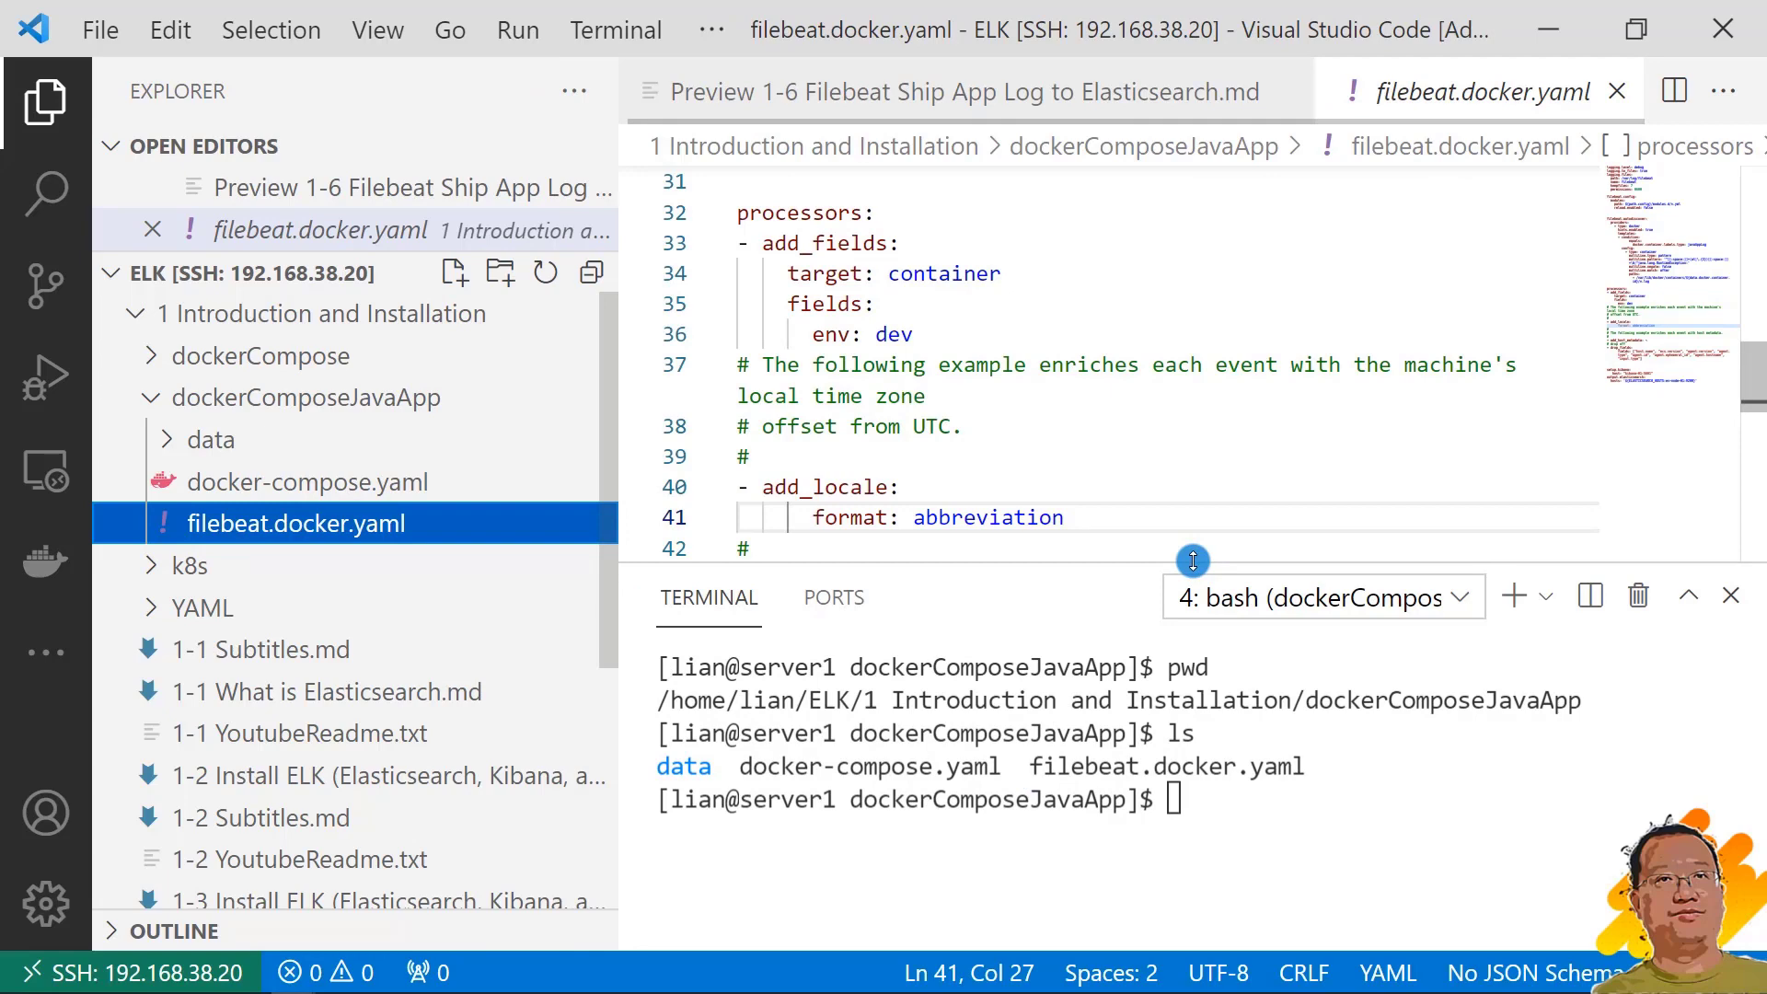
pyautogui.moveTo(1192, 560); pyautogui.dragTo(1192, 727)
pyautogui.scroll(10, 1243, 383)
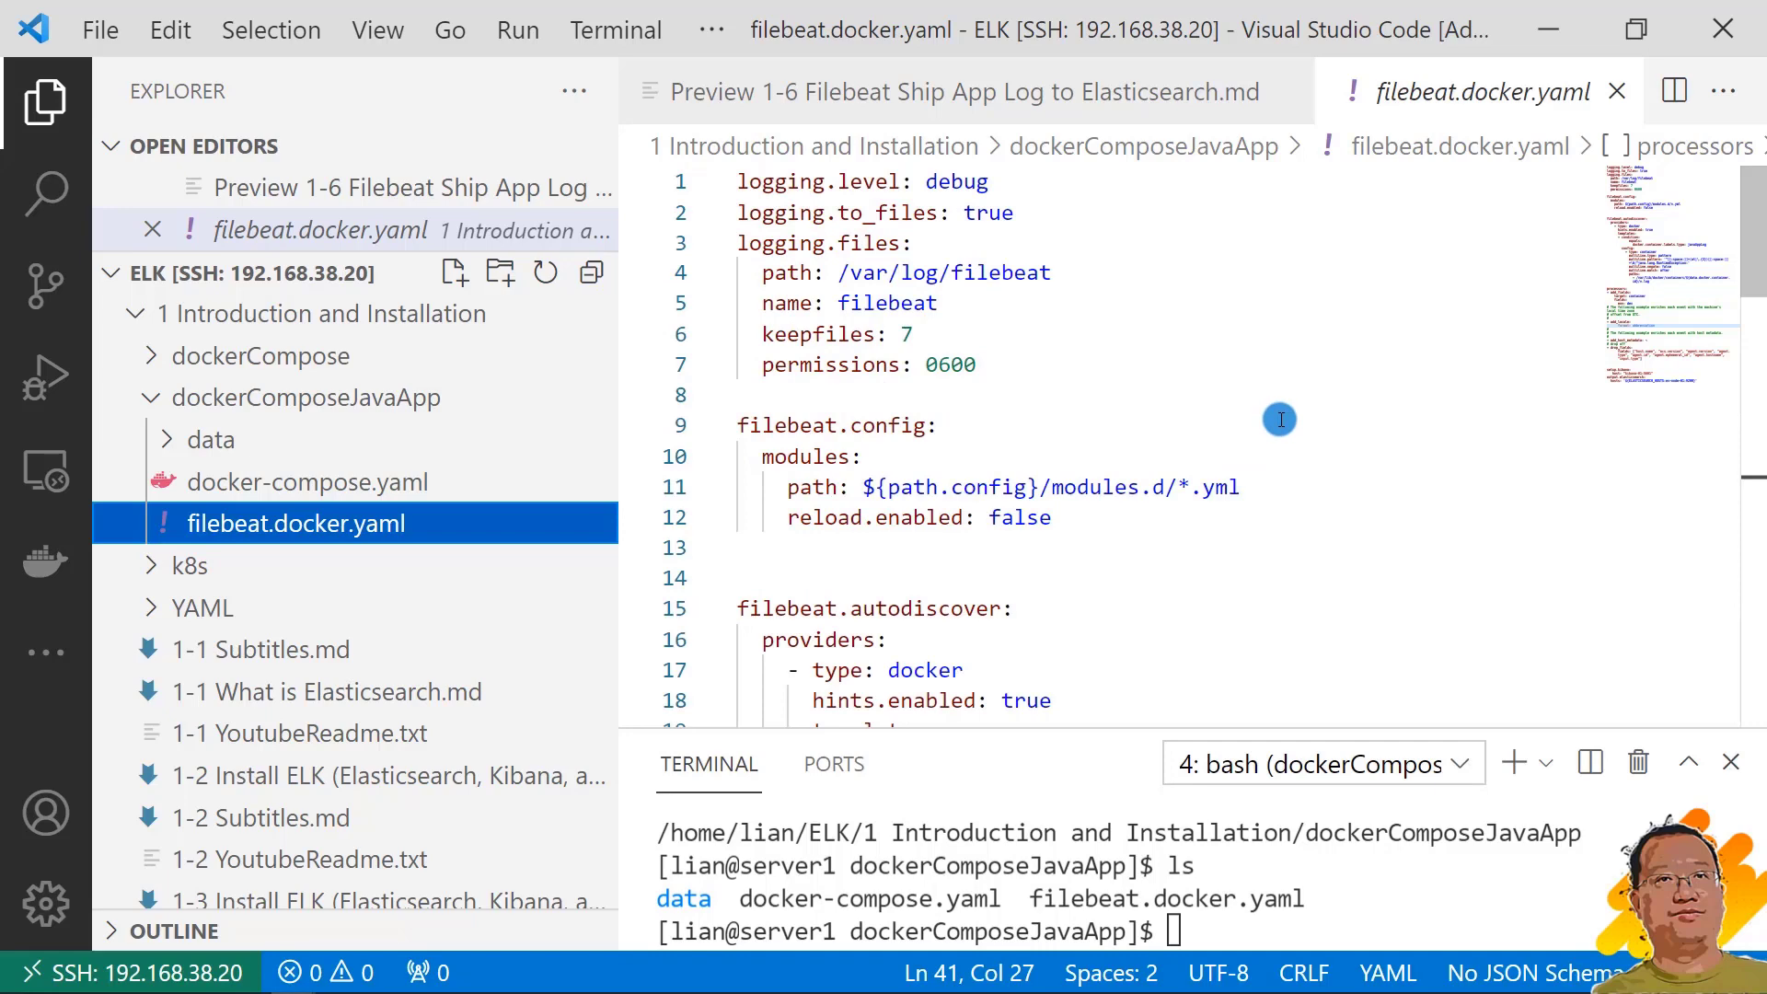
pyautogui.scroll(-6, 1276, 438)
pyautogui.scroll(-4, 1276, 438)
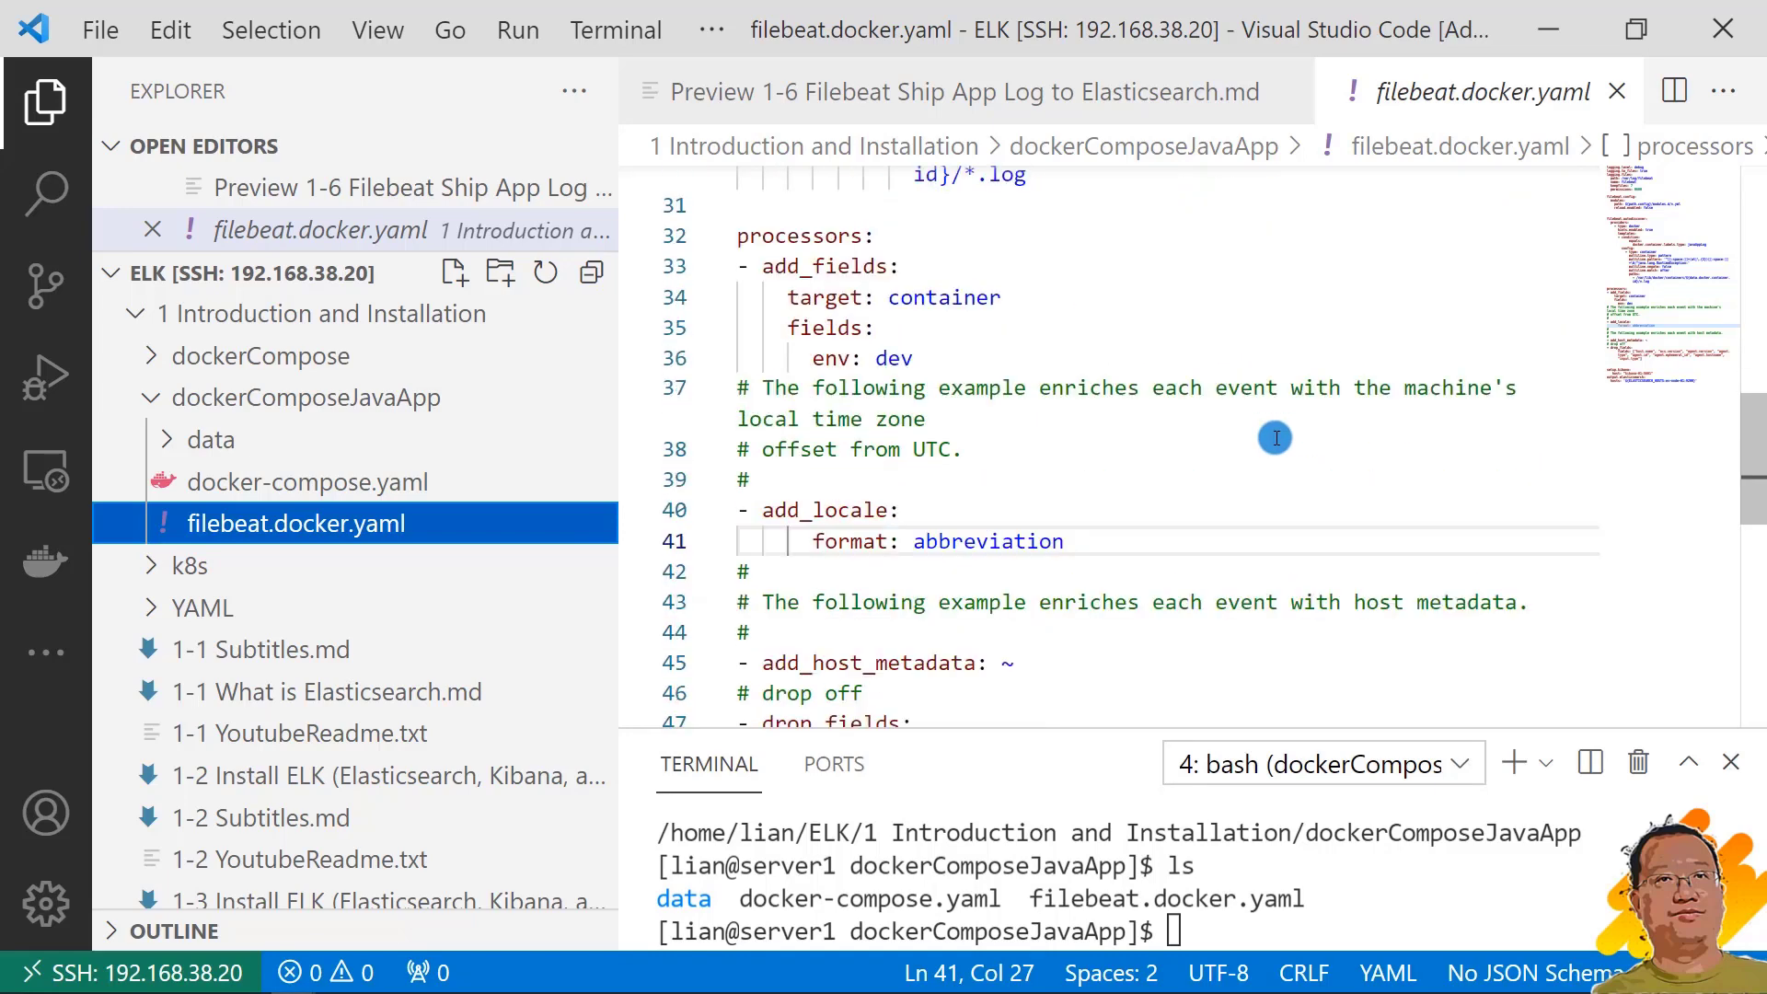
pyautogui.scroll(-5, 1275, 438)
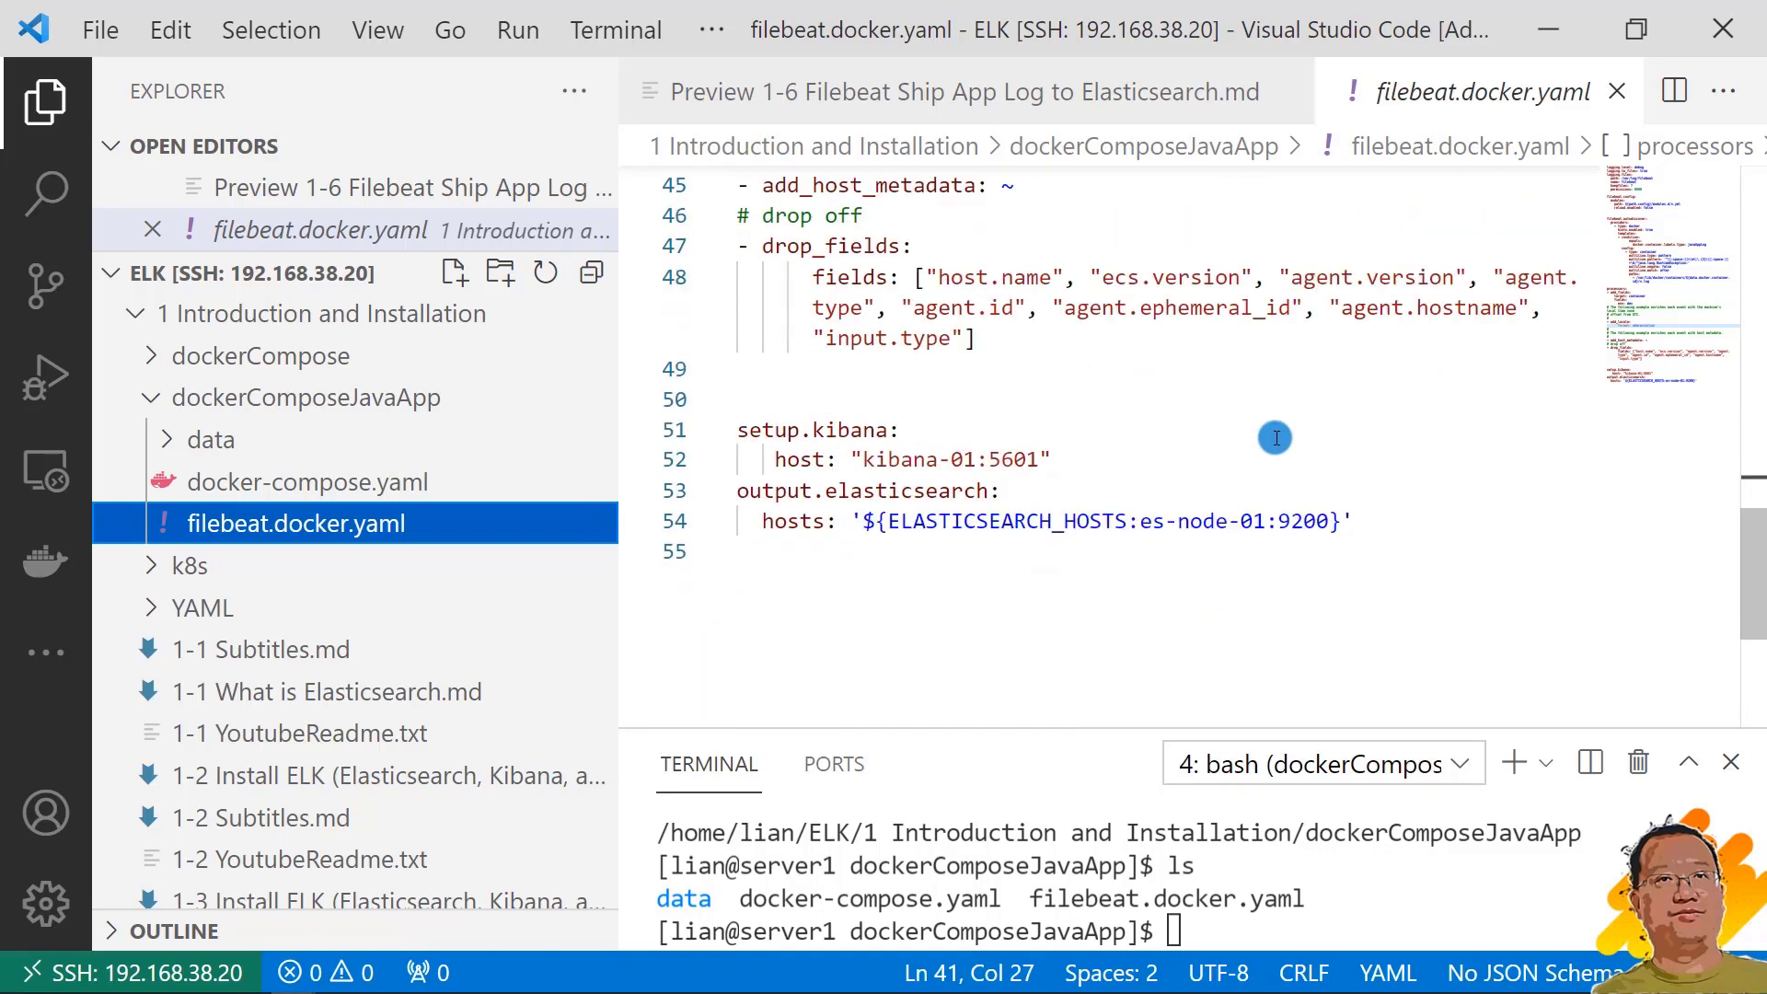
pyautogui.scroll(15, 1276, 438)
pyautogui.scroll(-15, 1275, 439)
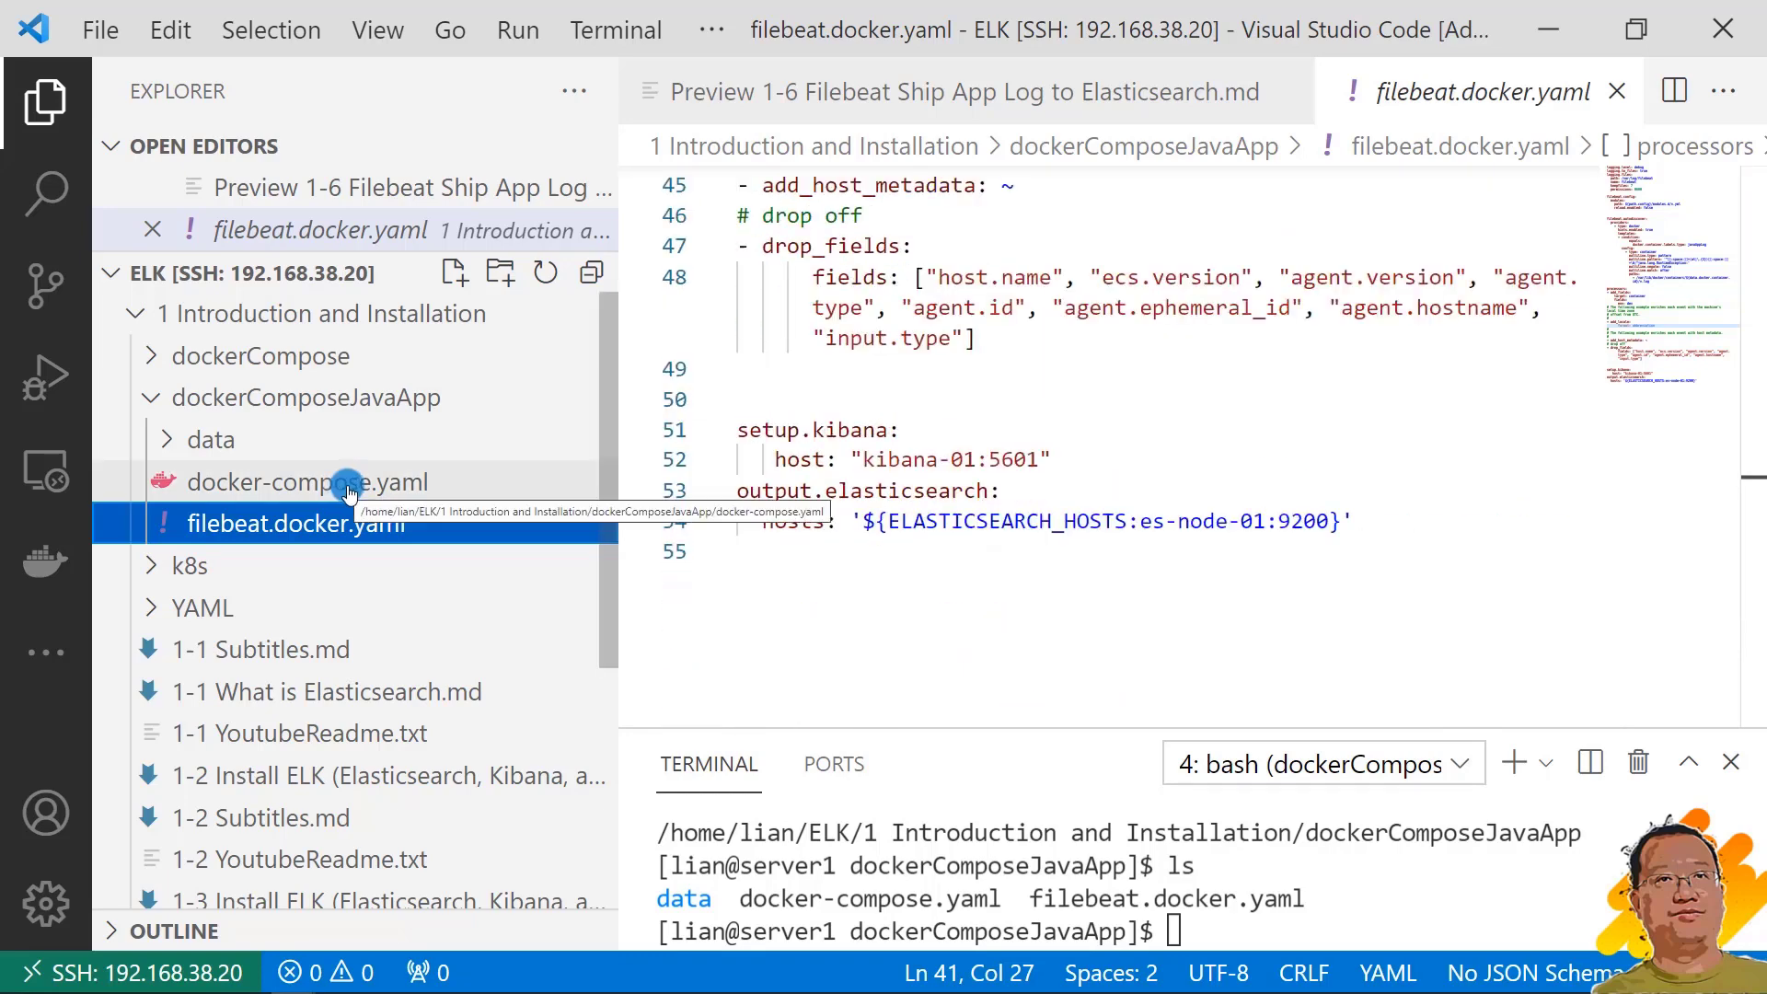
# Read through docker-compose.yaml, then enlarge the terminal and hide the explorer
pyautogui.click(349, 486)
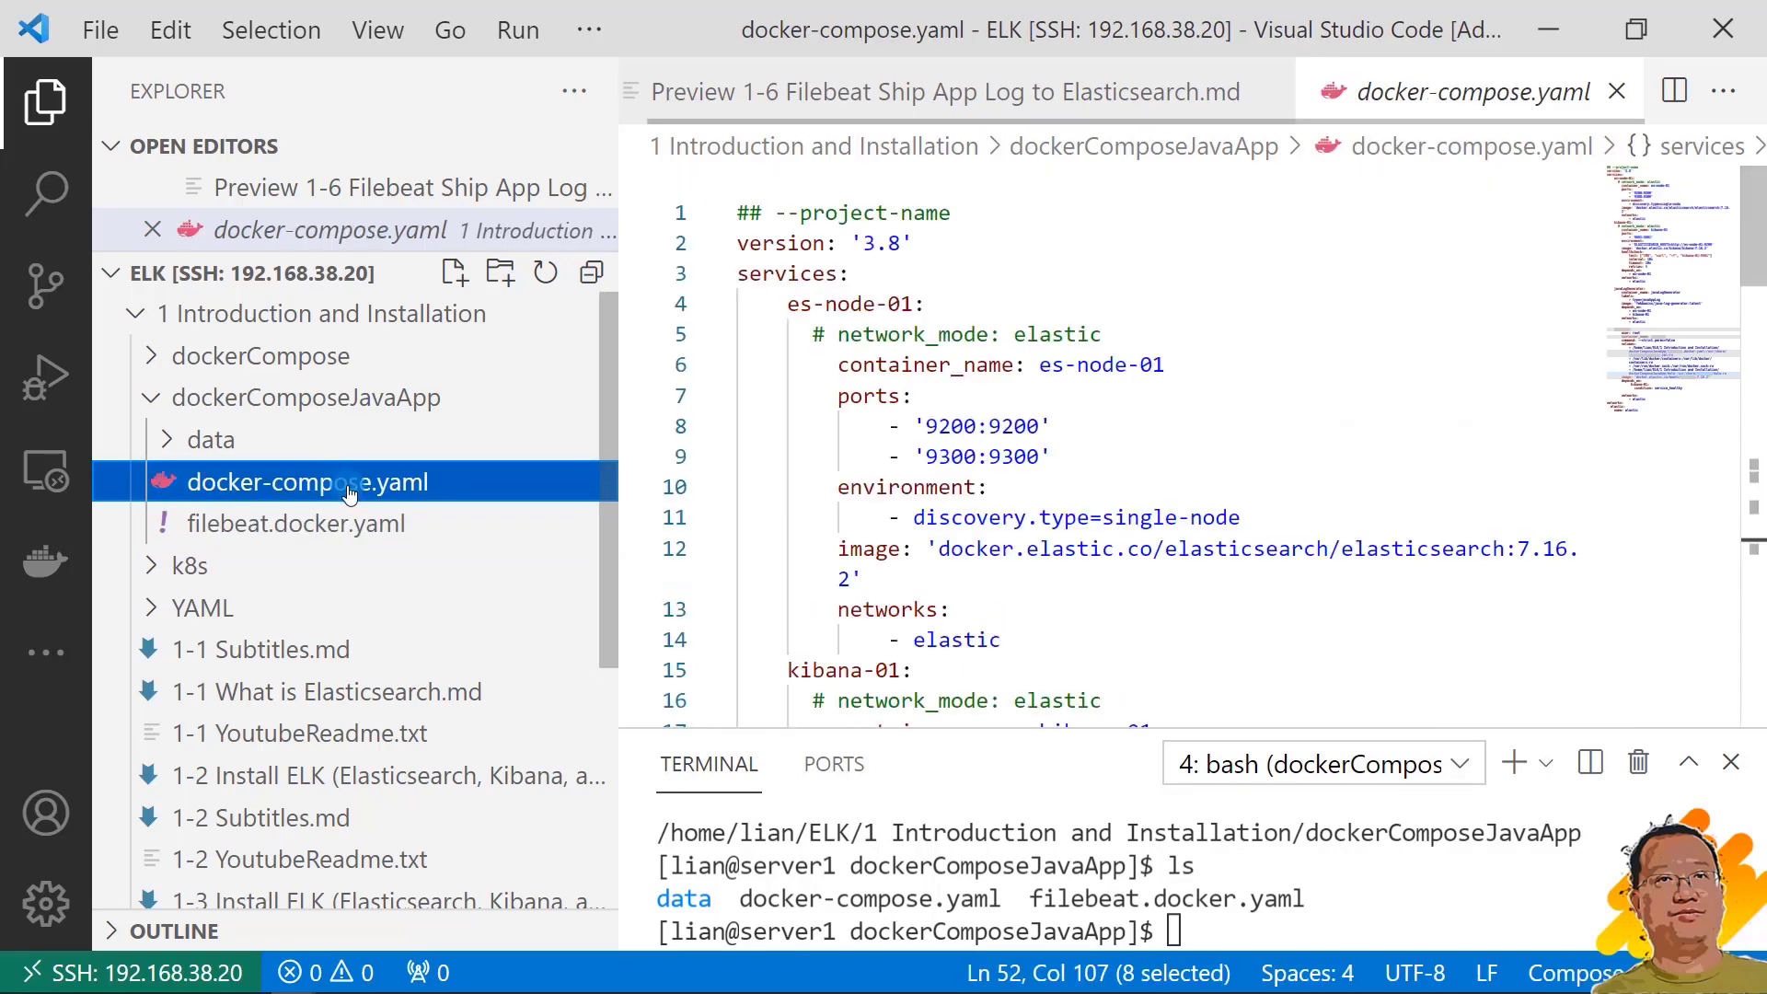
pyautogui.scroll(-15, 1270, 456)
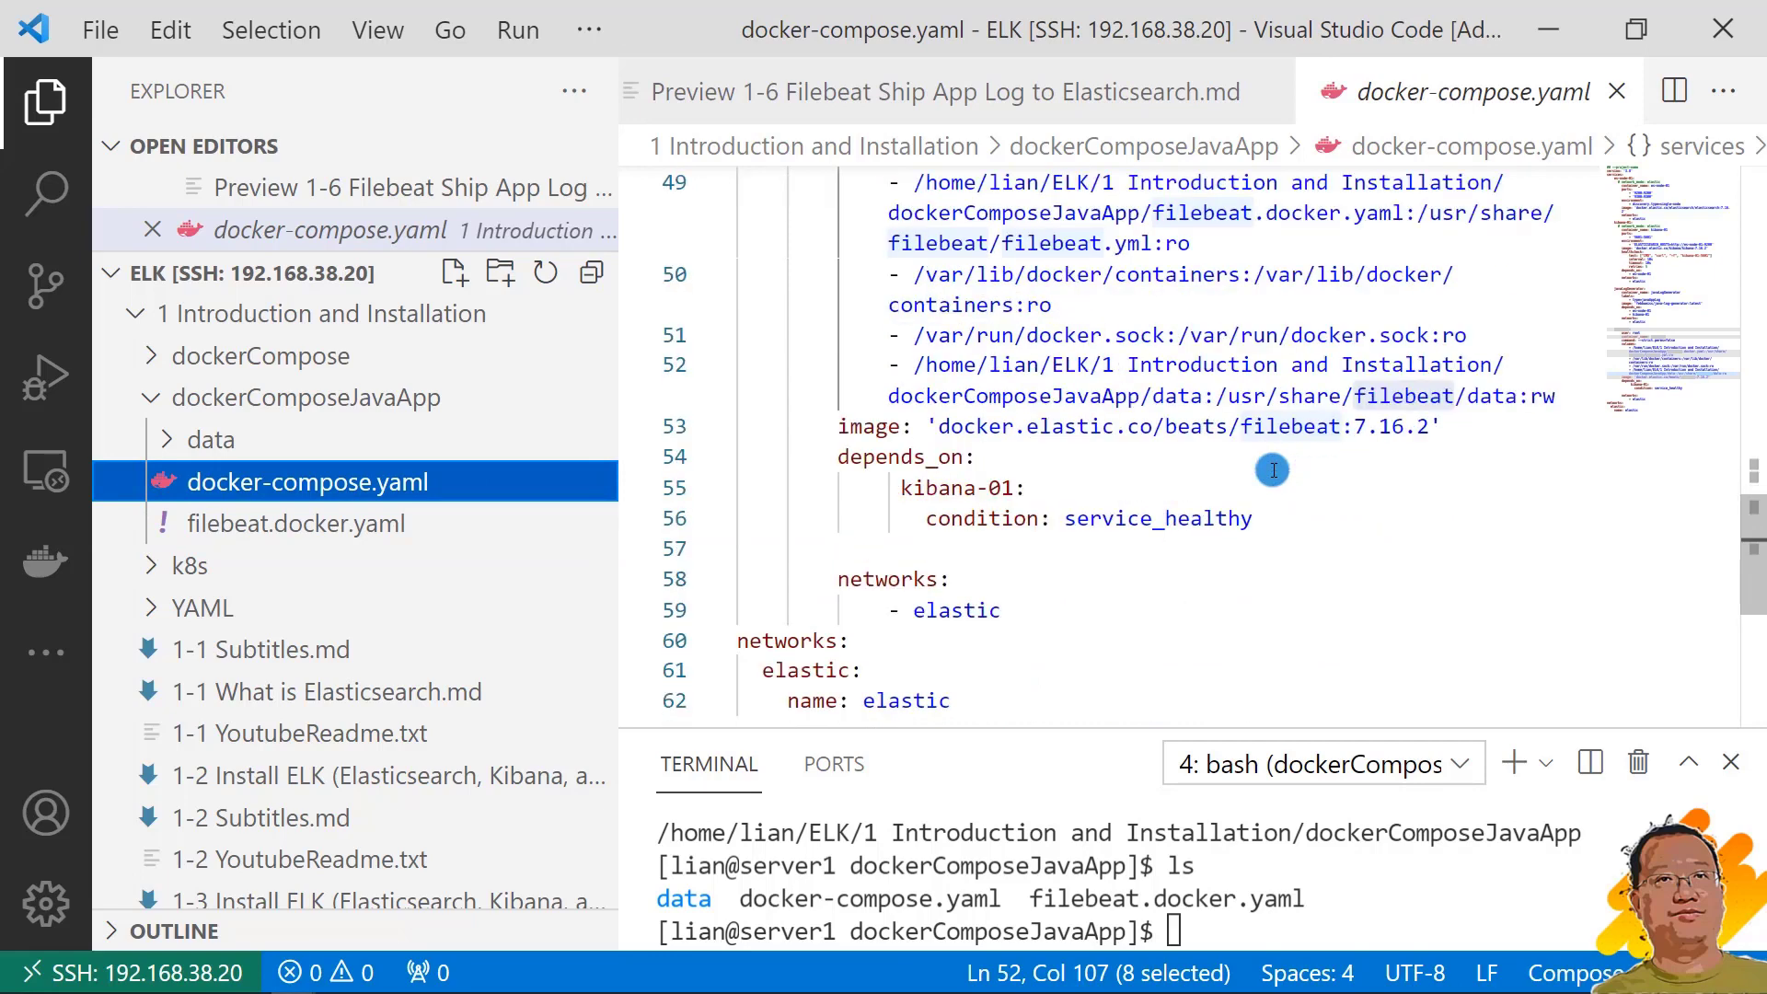
pyautogui.scroll(-3, 1273, 470)
pyautogui.moveTo(1065, 728); pyautogui.dragTo(1065, 462)
pyautogui.hotkey('ctrl', 'b')
# Run docker-compose up -d; es-node-01, kibana-01, javaLogGenerator start but filebeat is unhealthy
pyautogui.rightClick(785, 768)
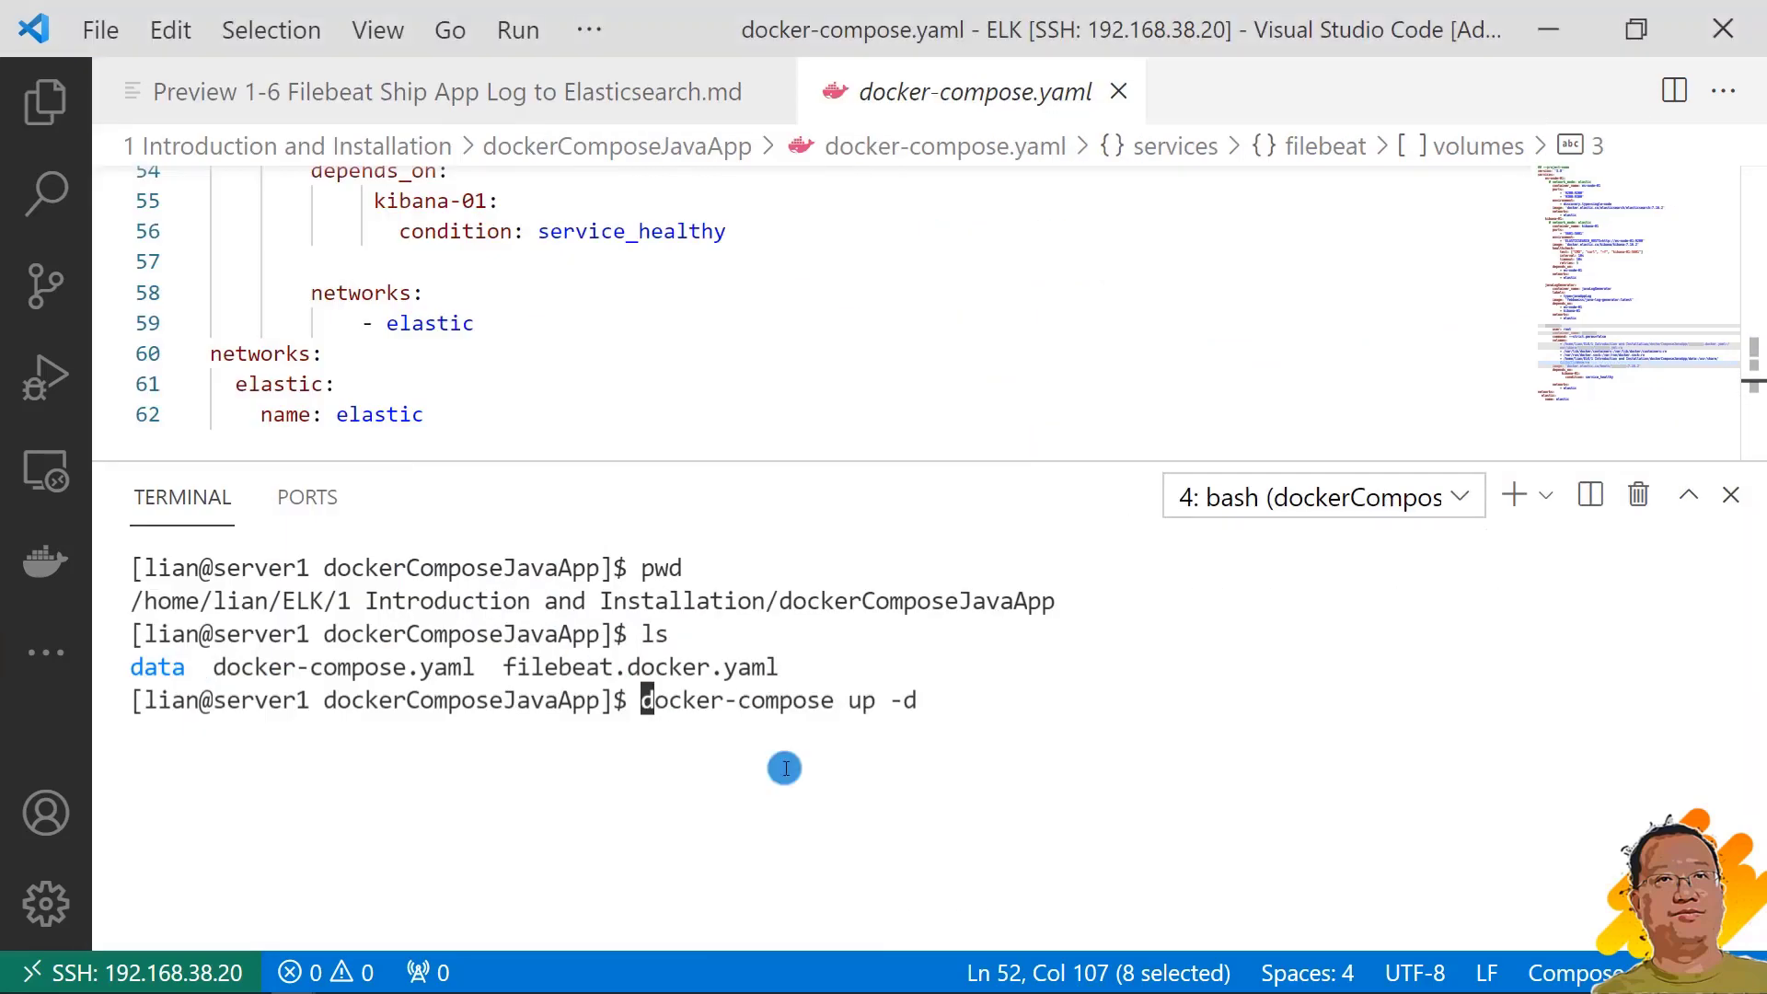
pyautogui.press('Right')
pyautogui.press('Right')
pyautogui.press('Right')
pyautogui.press('Right')
pyautogui.press('Right')
pyautogui.press('Right')
pyautogui.press('Right')
pyautogui.press('Right')
pyautogui.press('Right')
pyautogui.press('Right')
pyautogui.press('Right')
pyautogui.press('Right')
pyautogui.press('Right')
pyautogui.press('Right')
pyautogui.press('Right')
pyautogui.press('Right')
pyautogui.press('Right')
pyautogui.press('Right')
pyautogui.press('Right')
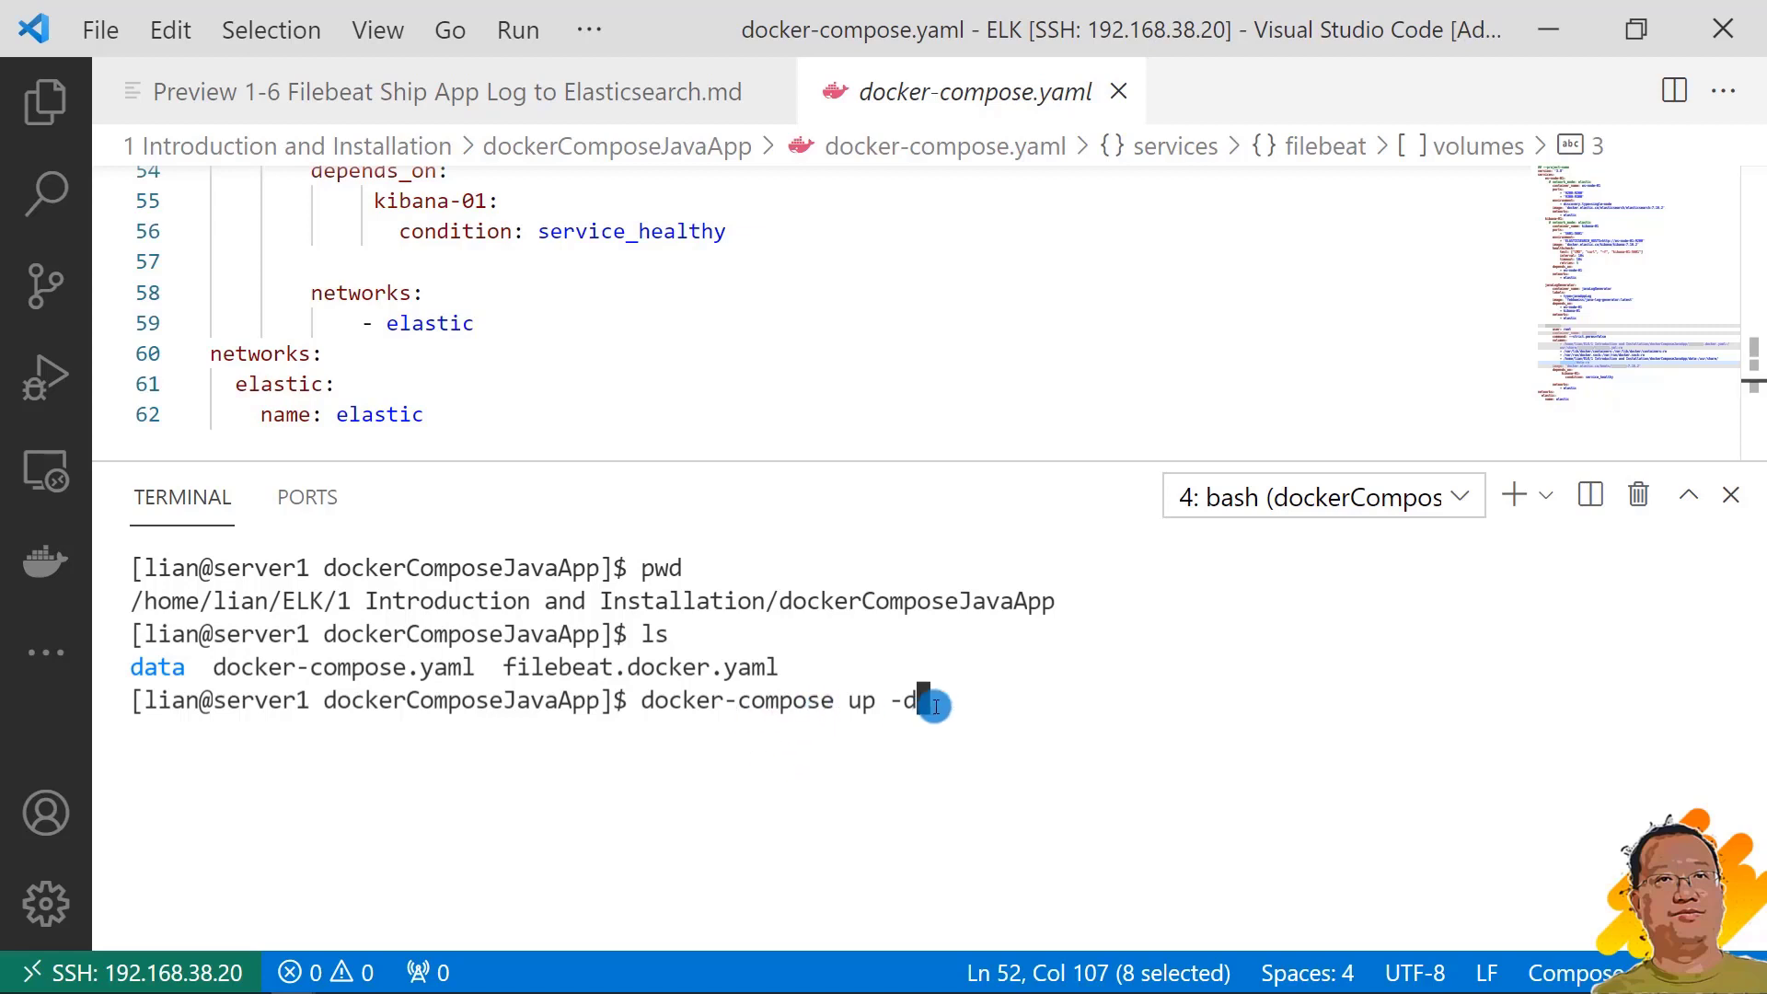
pyautogui.press('Return')
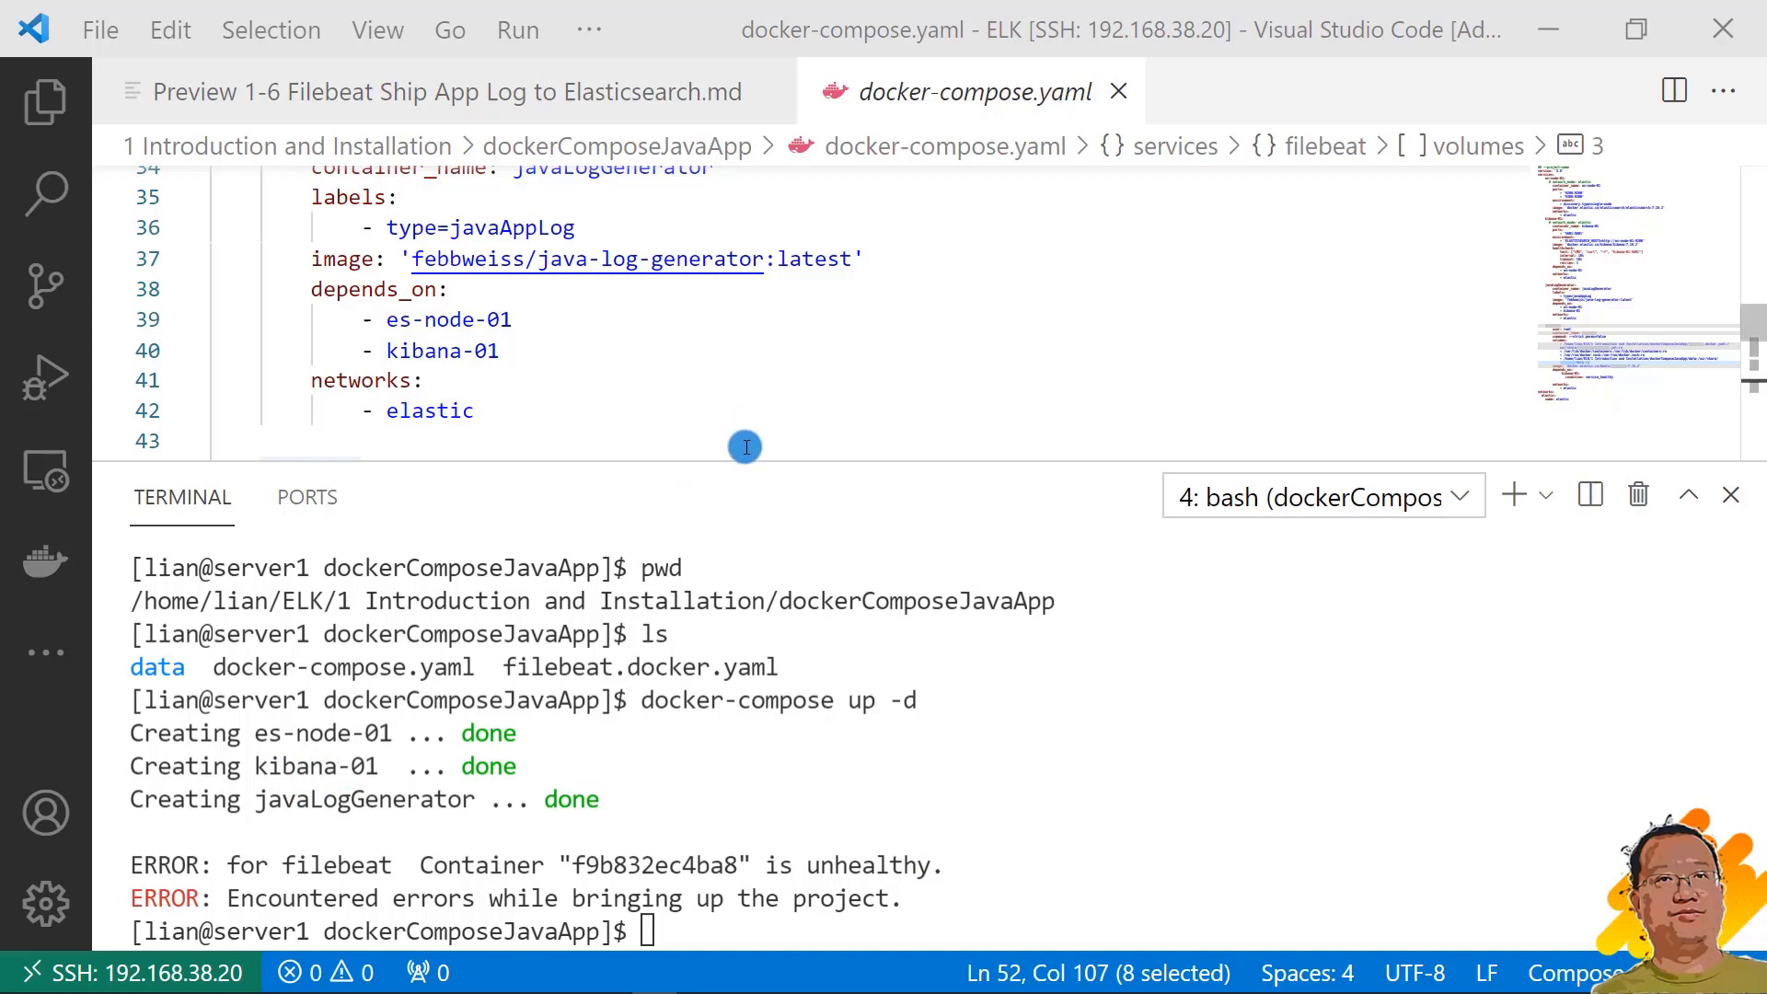
# Change kibana-01's healthcheck interval and timeout from 10s to 50s in docker-compose.yaml
pyautogui.scroll(5, 745, 447)
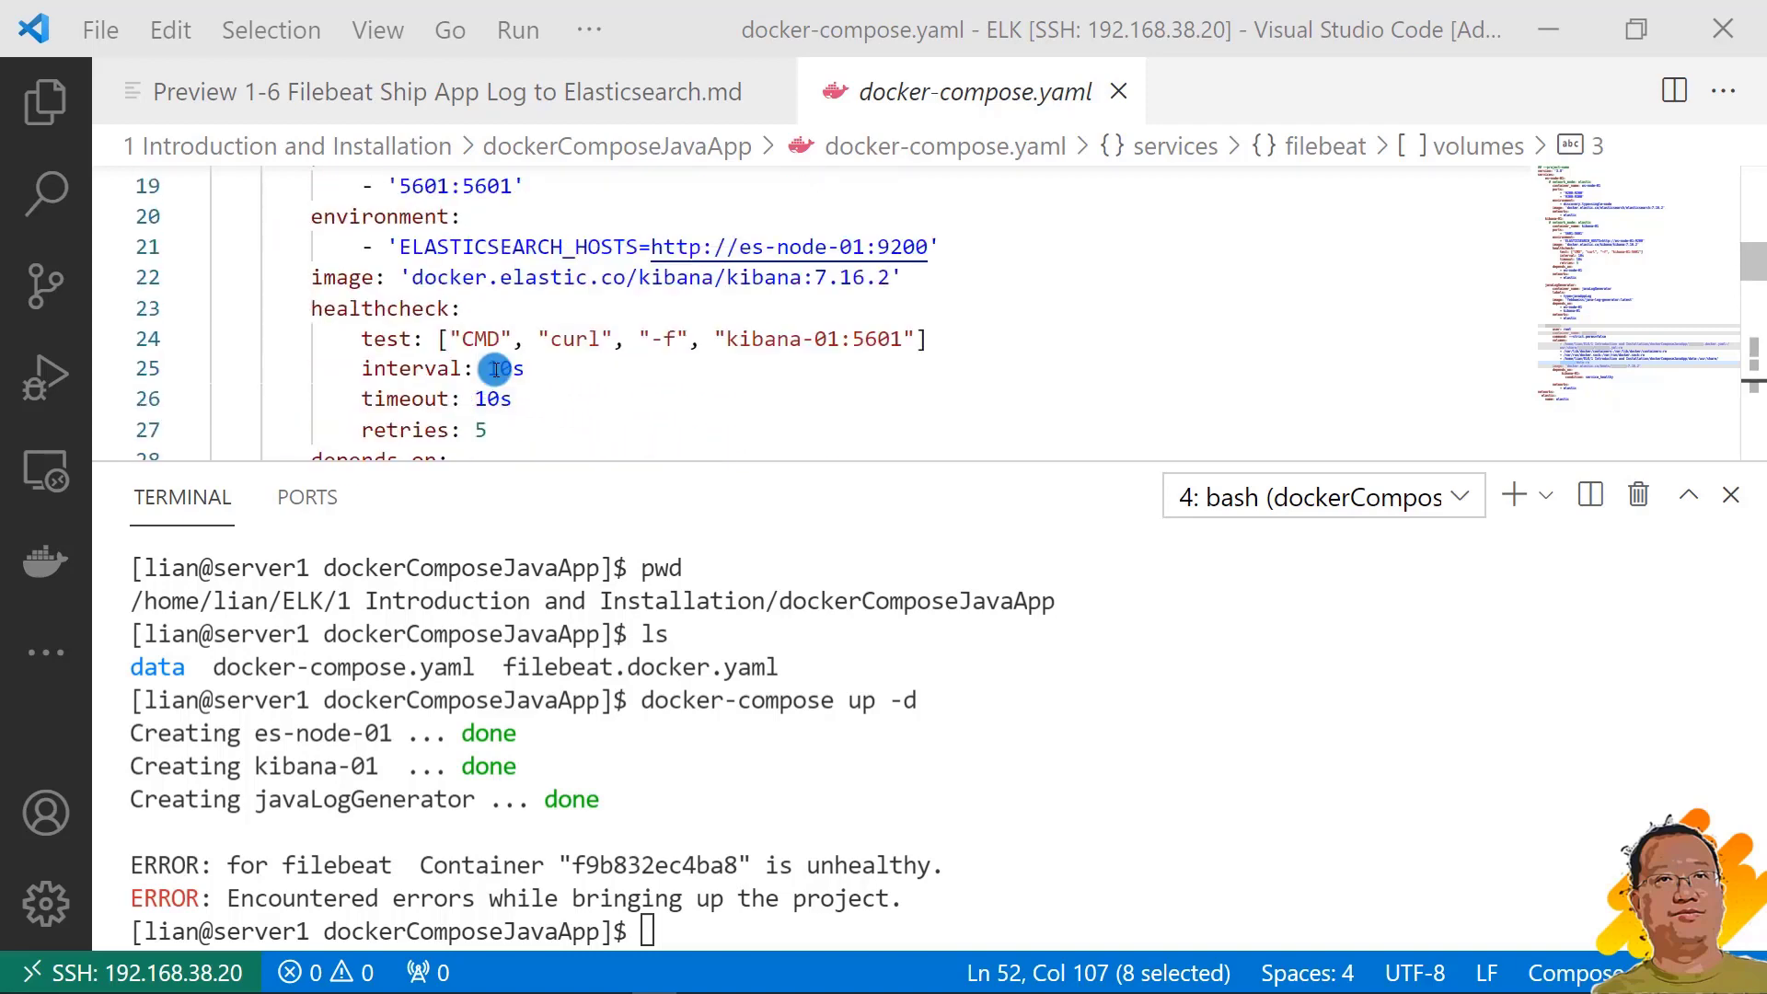
pyautogui.click(489, 398)
pyautogui.press('BackSpace')
pyautogui.write('5')
pyautogui.press('Up')
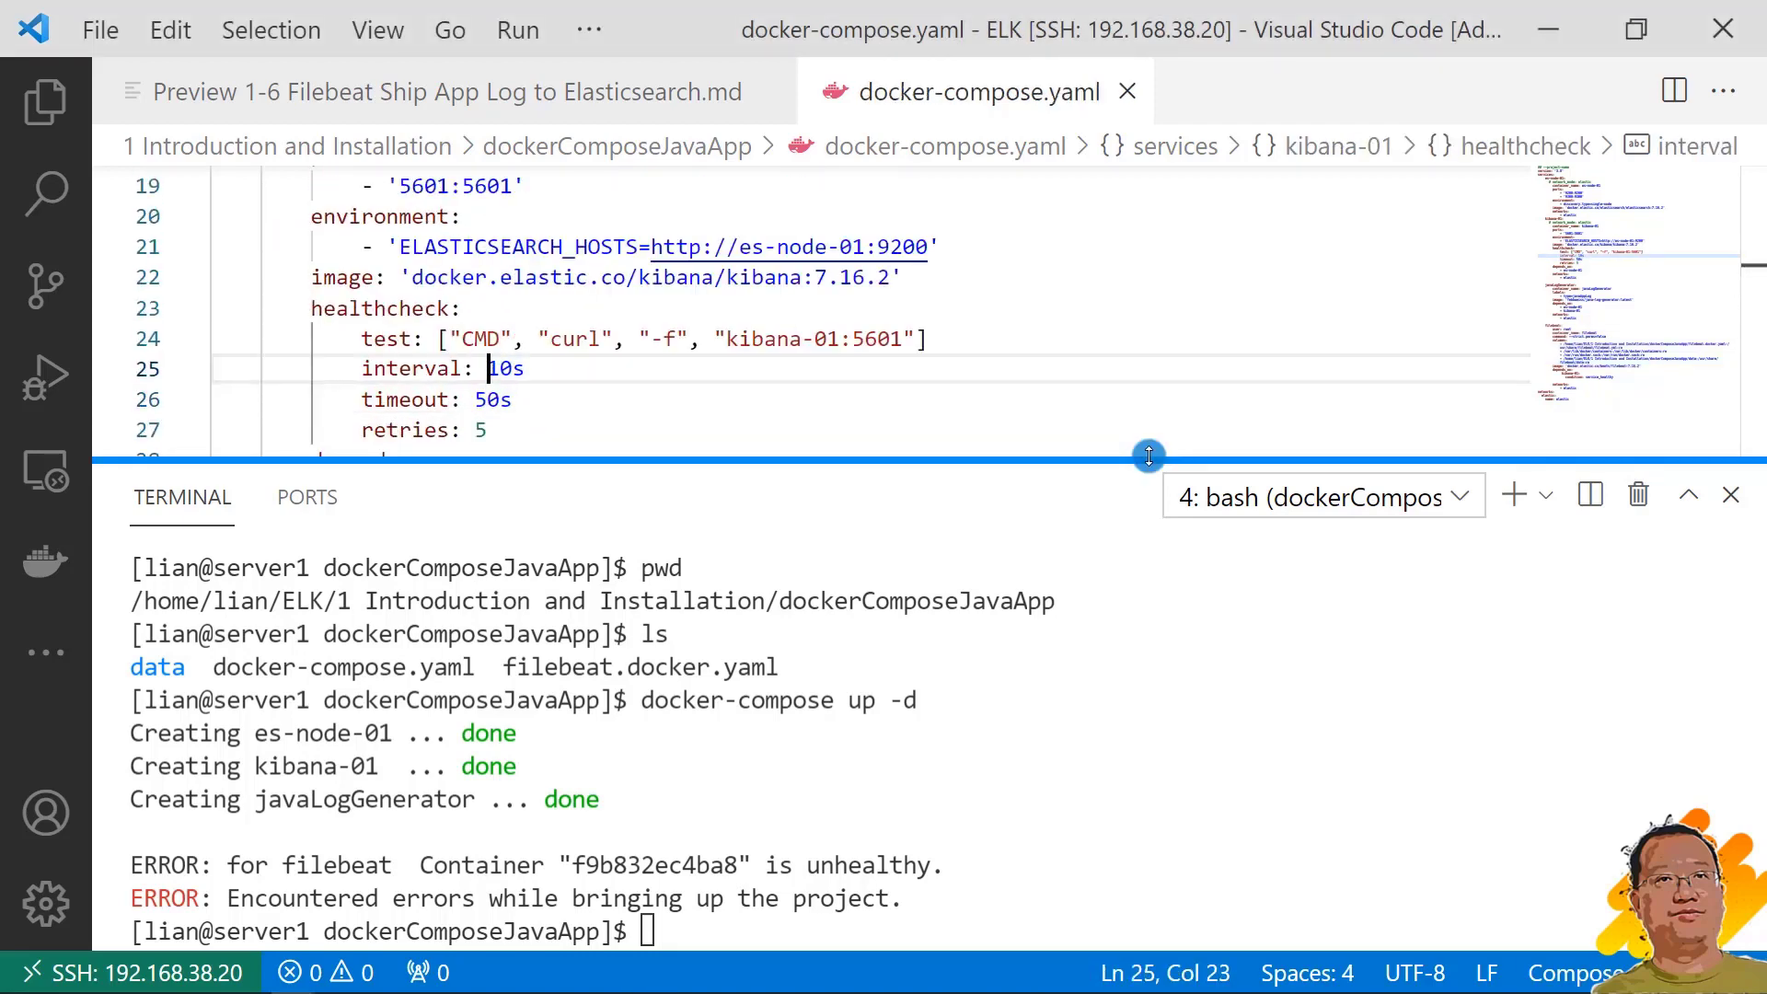
pyautogui.press('Right')
pyautogui.press('BackSpace')
pyautogui.write('5')
pyautogui.click(641, 398)
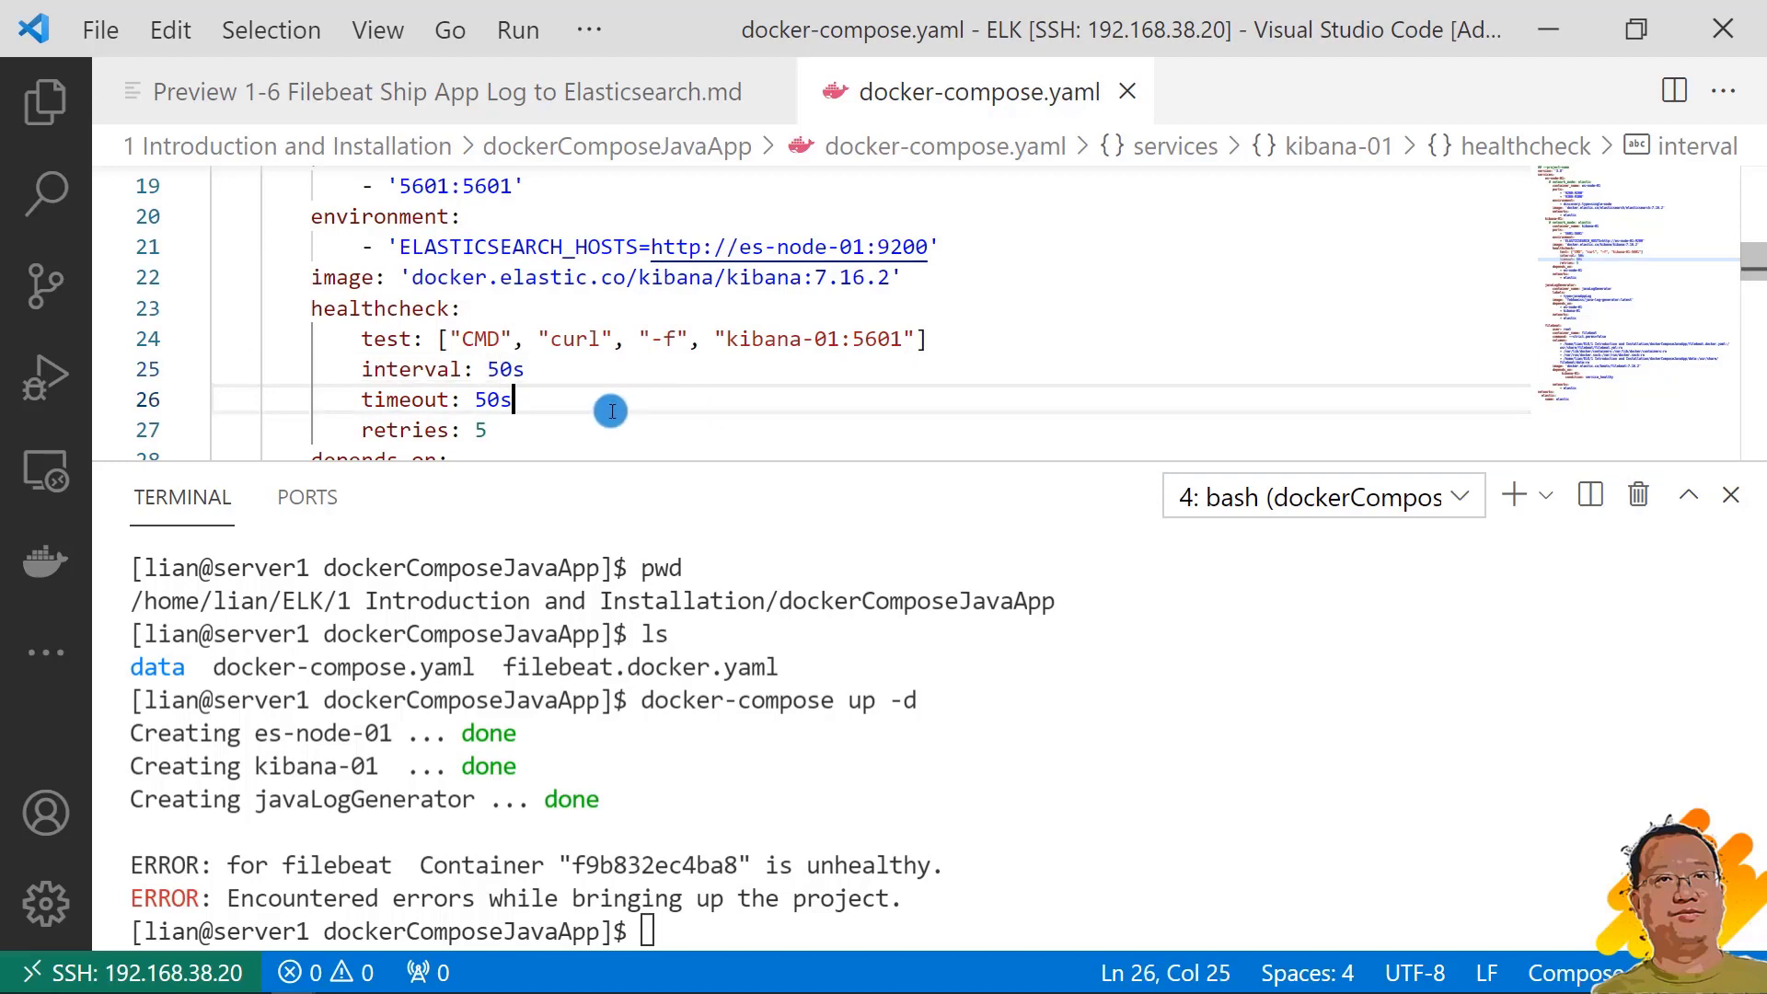
# Rerun docker-compose up -d so filebeat starts, then clear the terminal
pyautogui.click(713, 927)
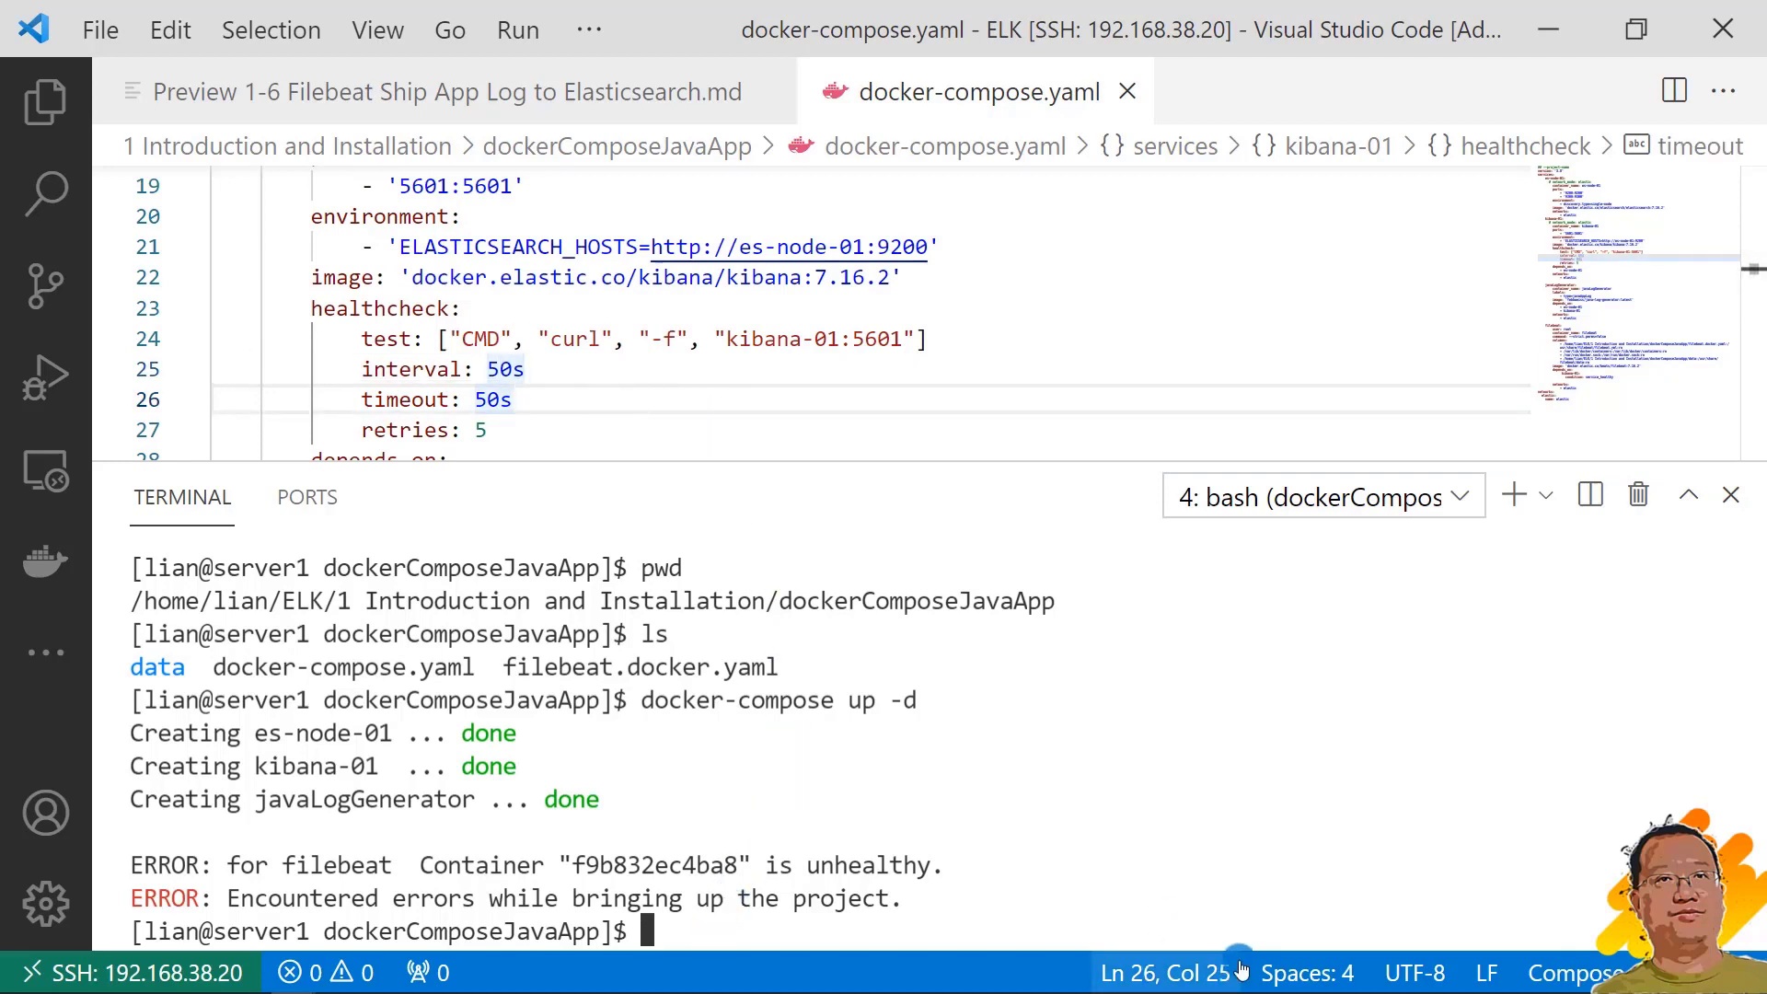
pyautogui.press('Up')
pyautogui.press('Return')
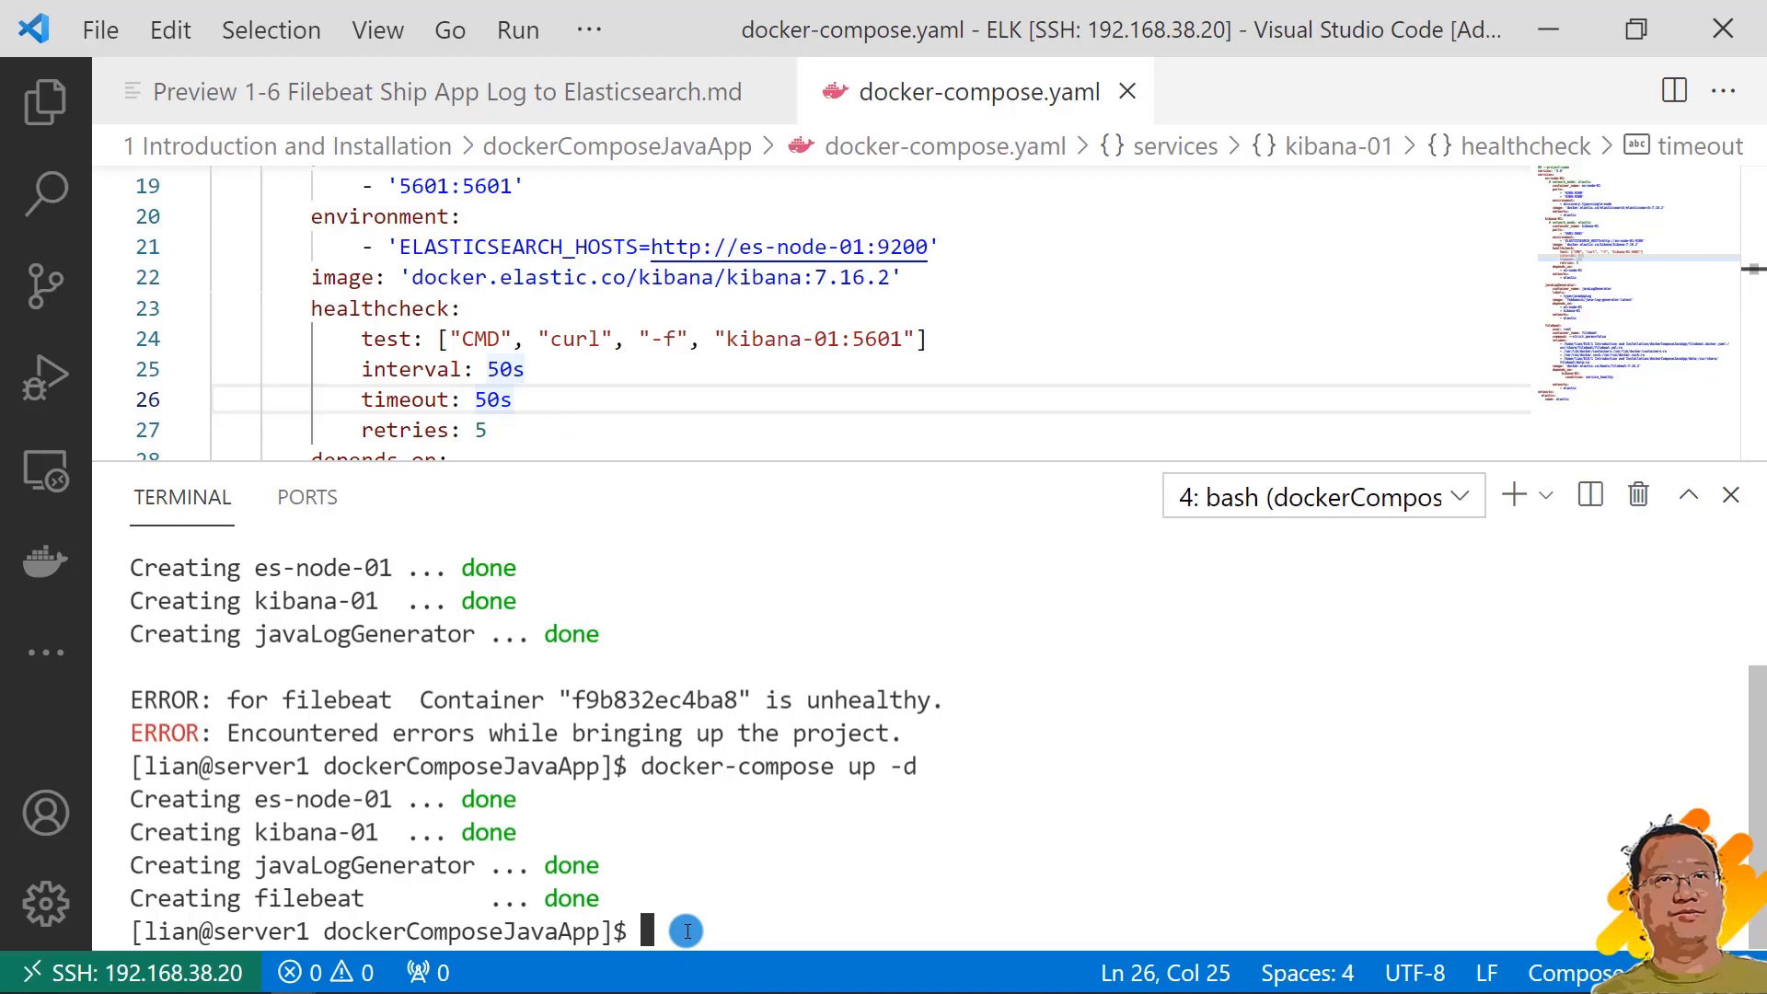
pyautogui.hotkey('ctrl', 'l')
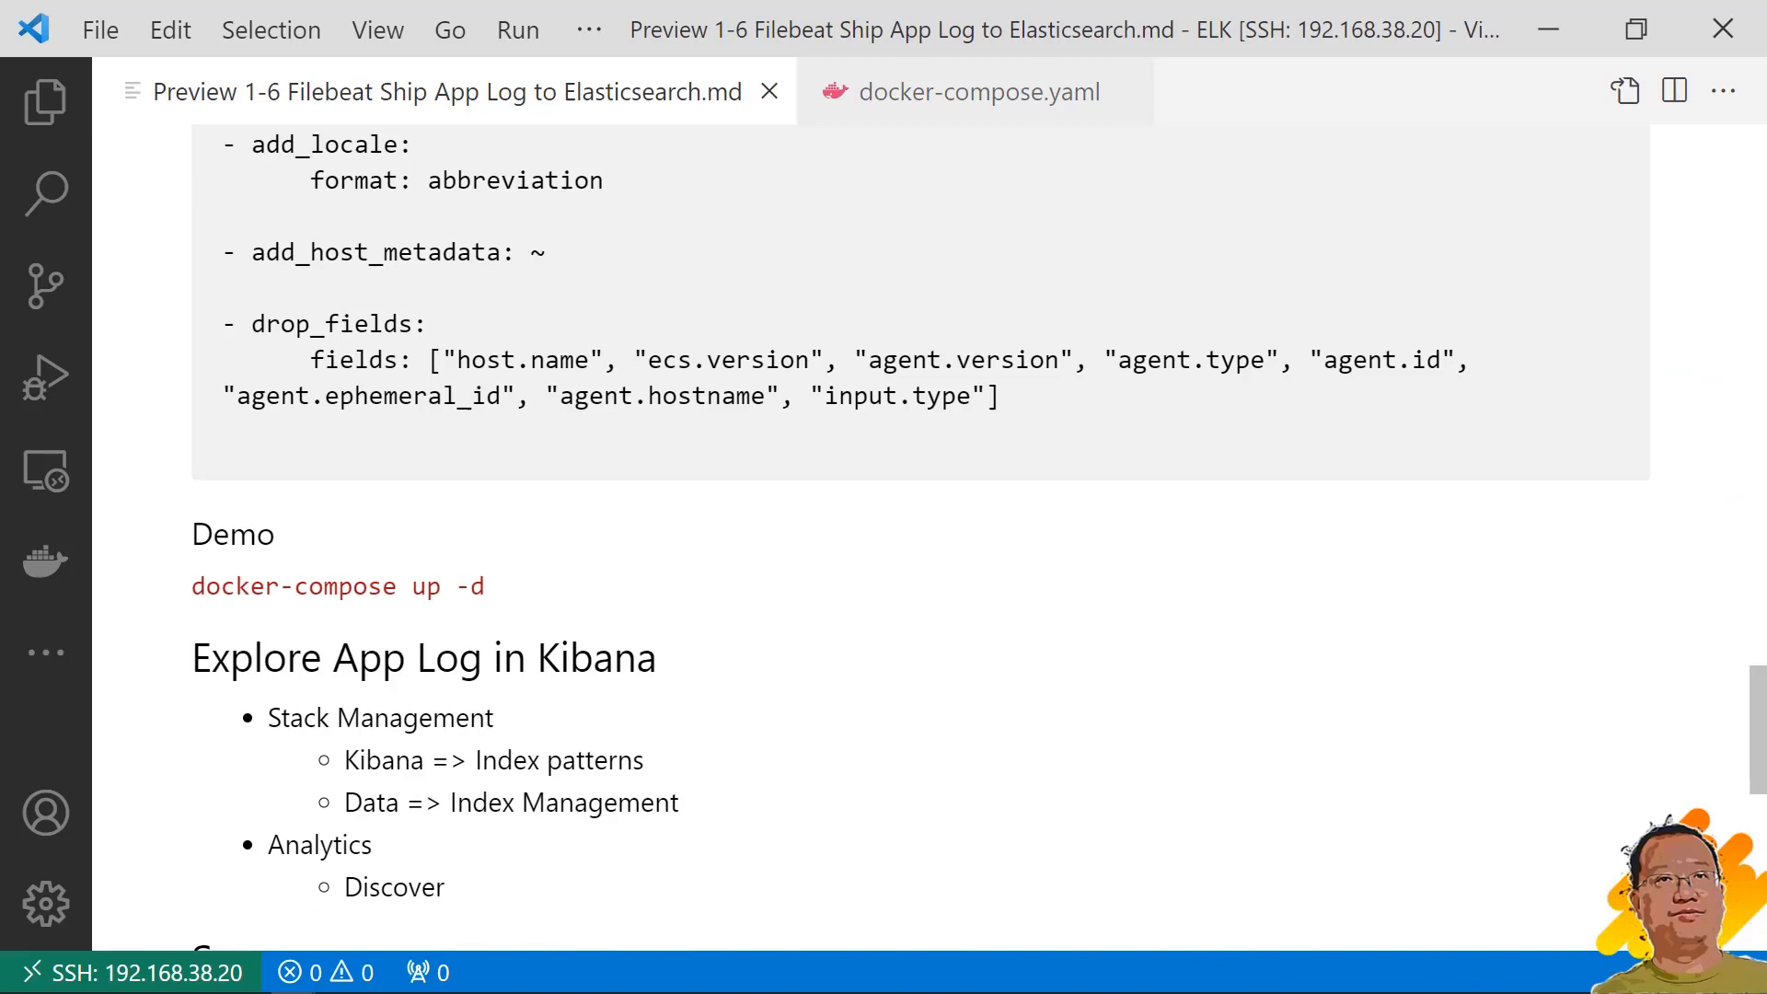
# Bring the TigerVNC Oracle Linux session to the front, maximize it, and launch Firefox
pyautogui.hotkey('alt', 'Tab')
pyautogui.click(665, 91)
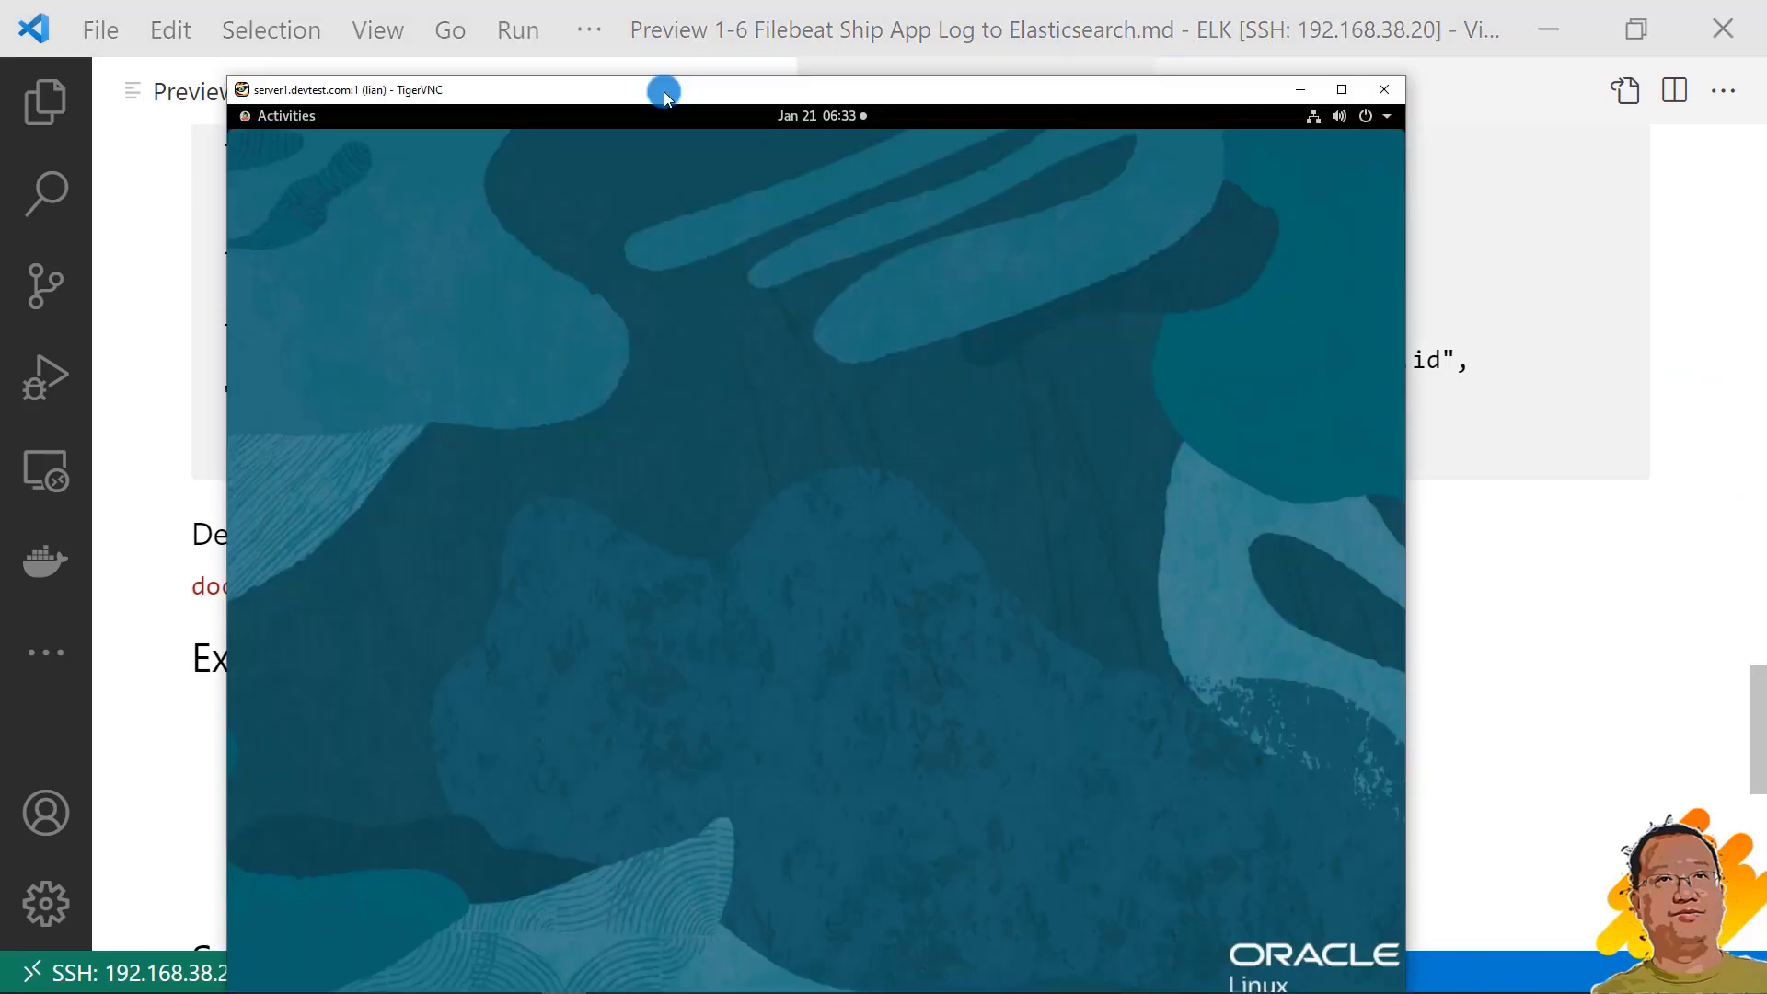
pyautogui.doubleClick(665, 91)
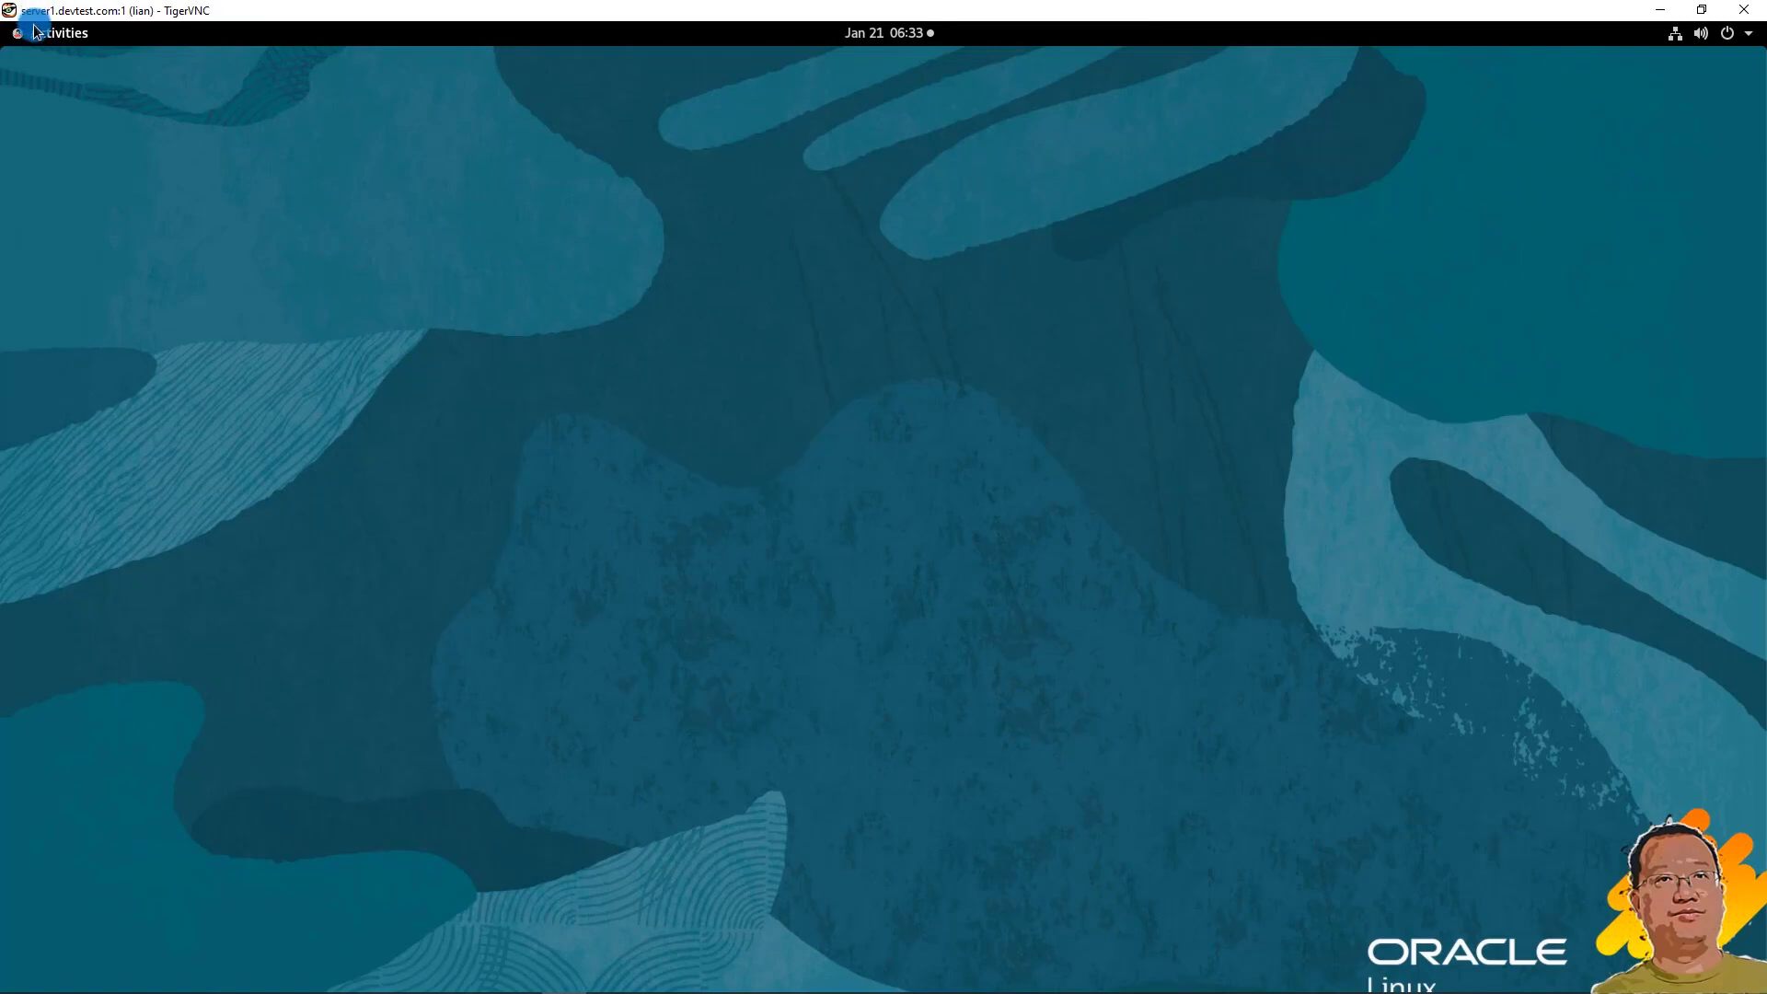
pyautogui.click(38, 44)
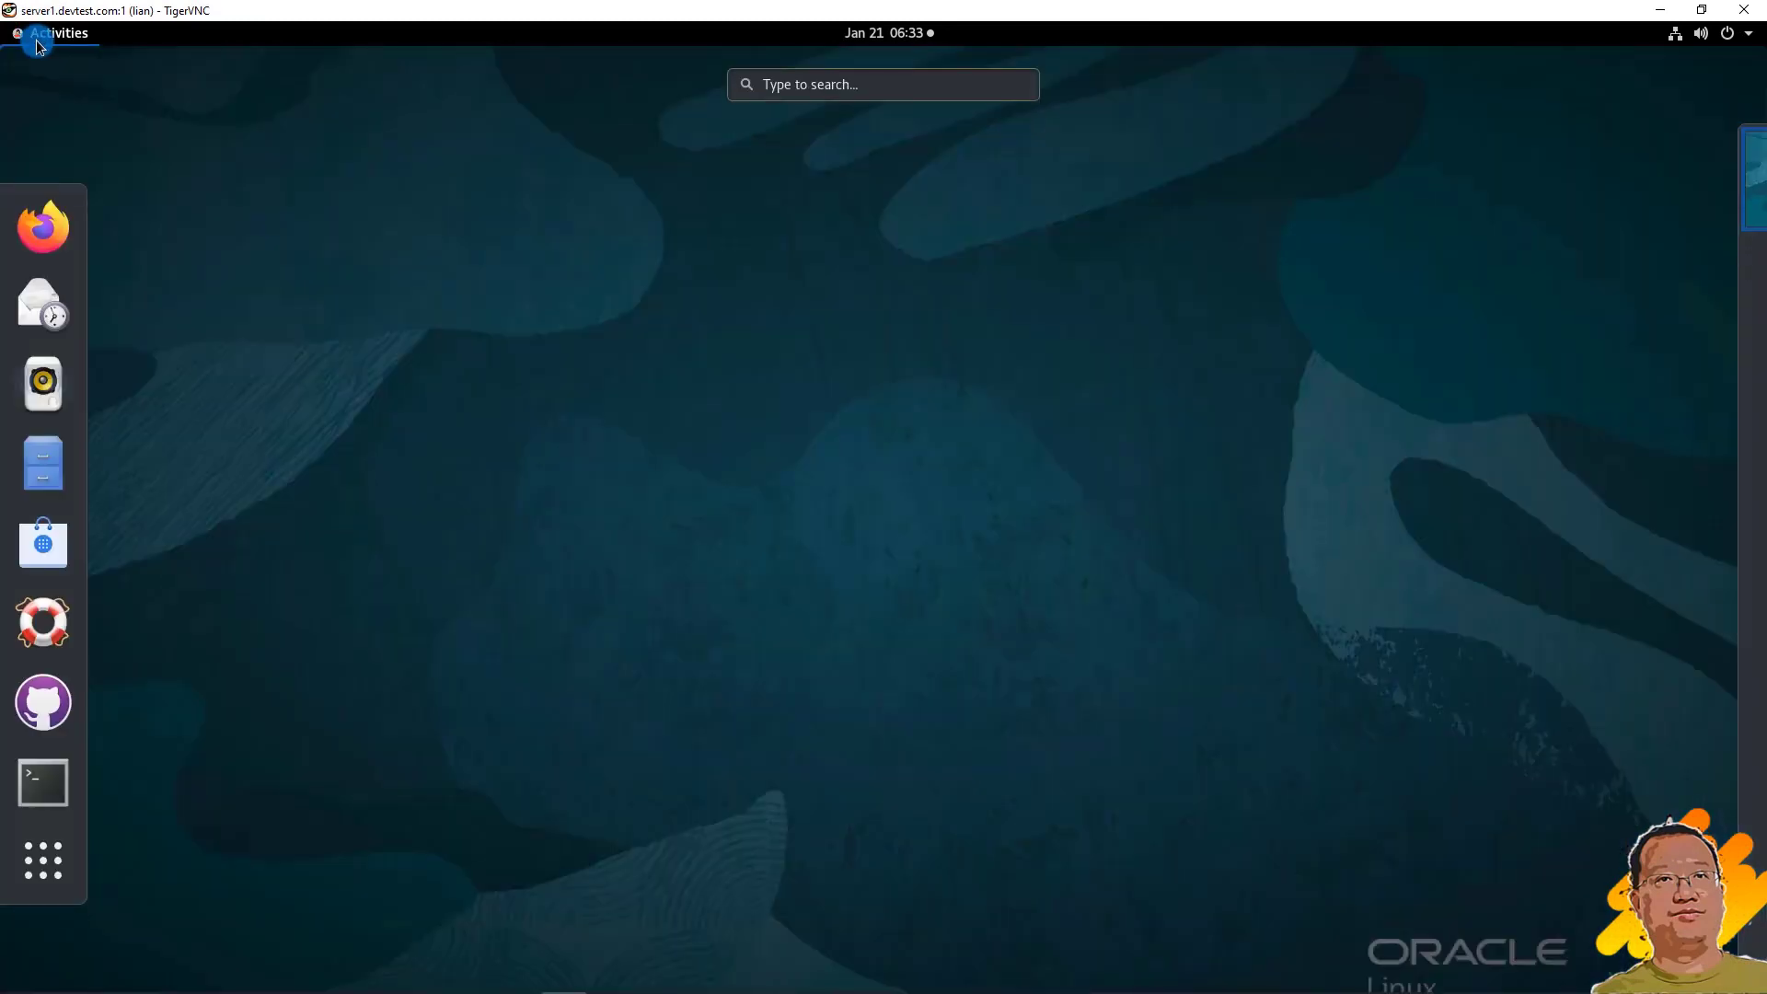
# Load the Kibana home page at localhost:5601 in Firefox
pyautogui.click(43, 225)
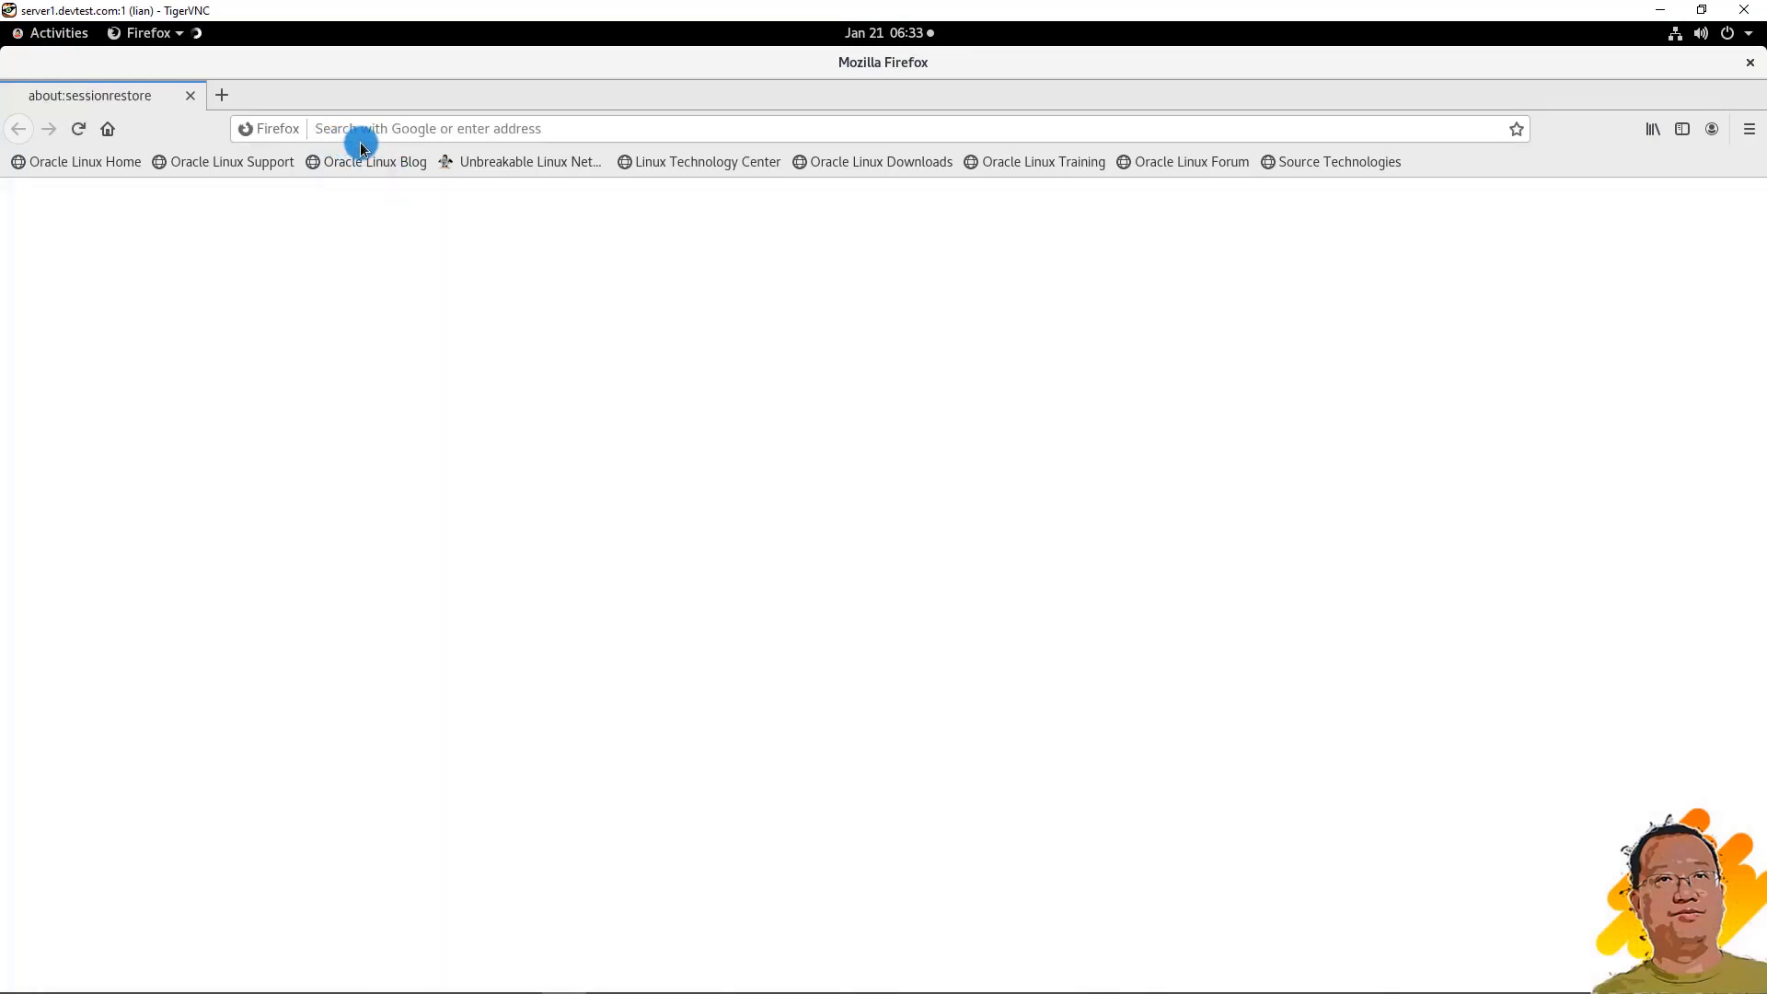
pyautogui.click(366, 129)
pyautogui.write('localhost:5601')
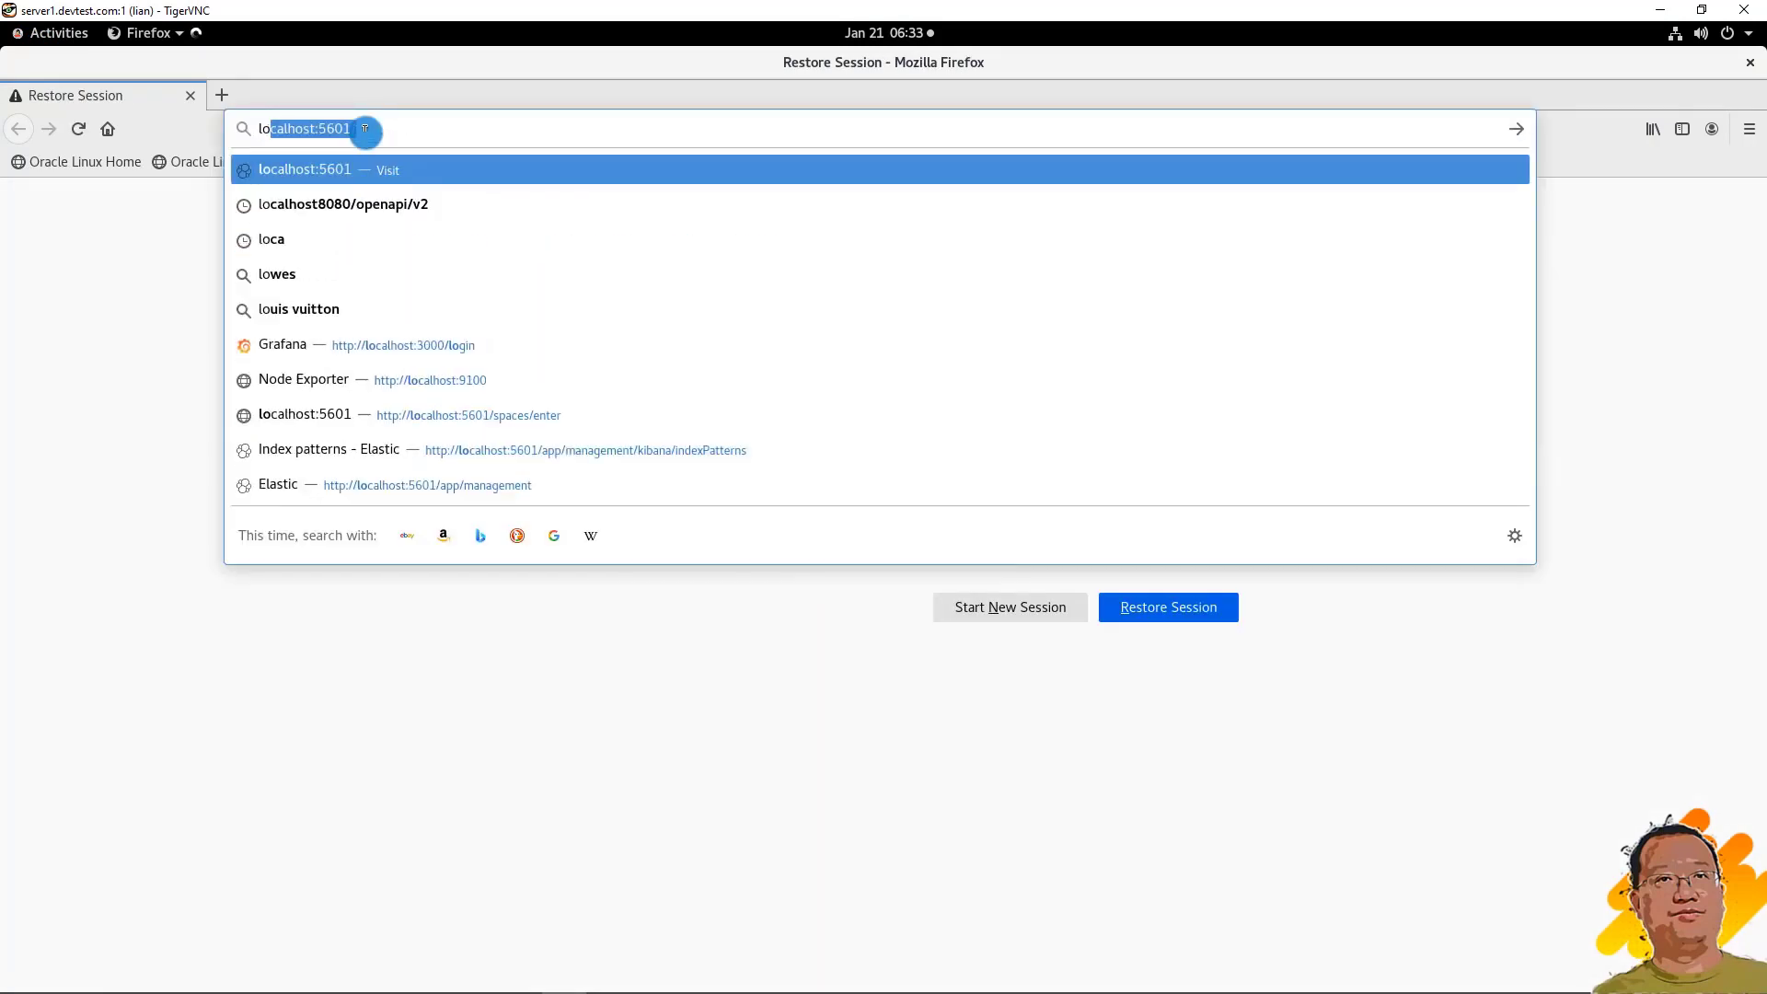
pyautogui.press('End')
pyautogui.press('Return')
# Open Stack Management from the Management section of Kibana's navigation
pyautogui.click(26, 243)
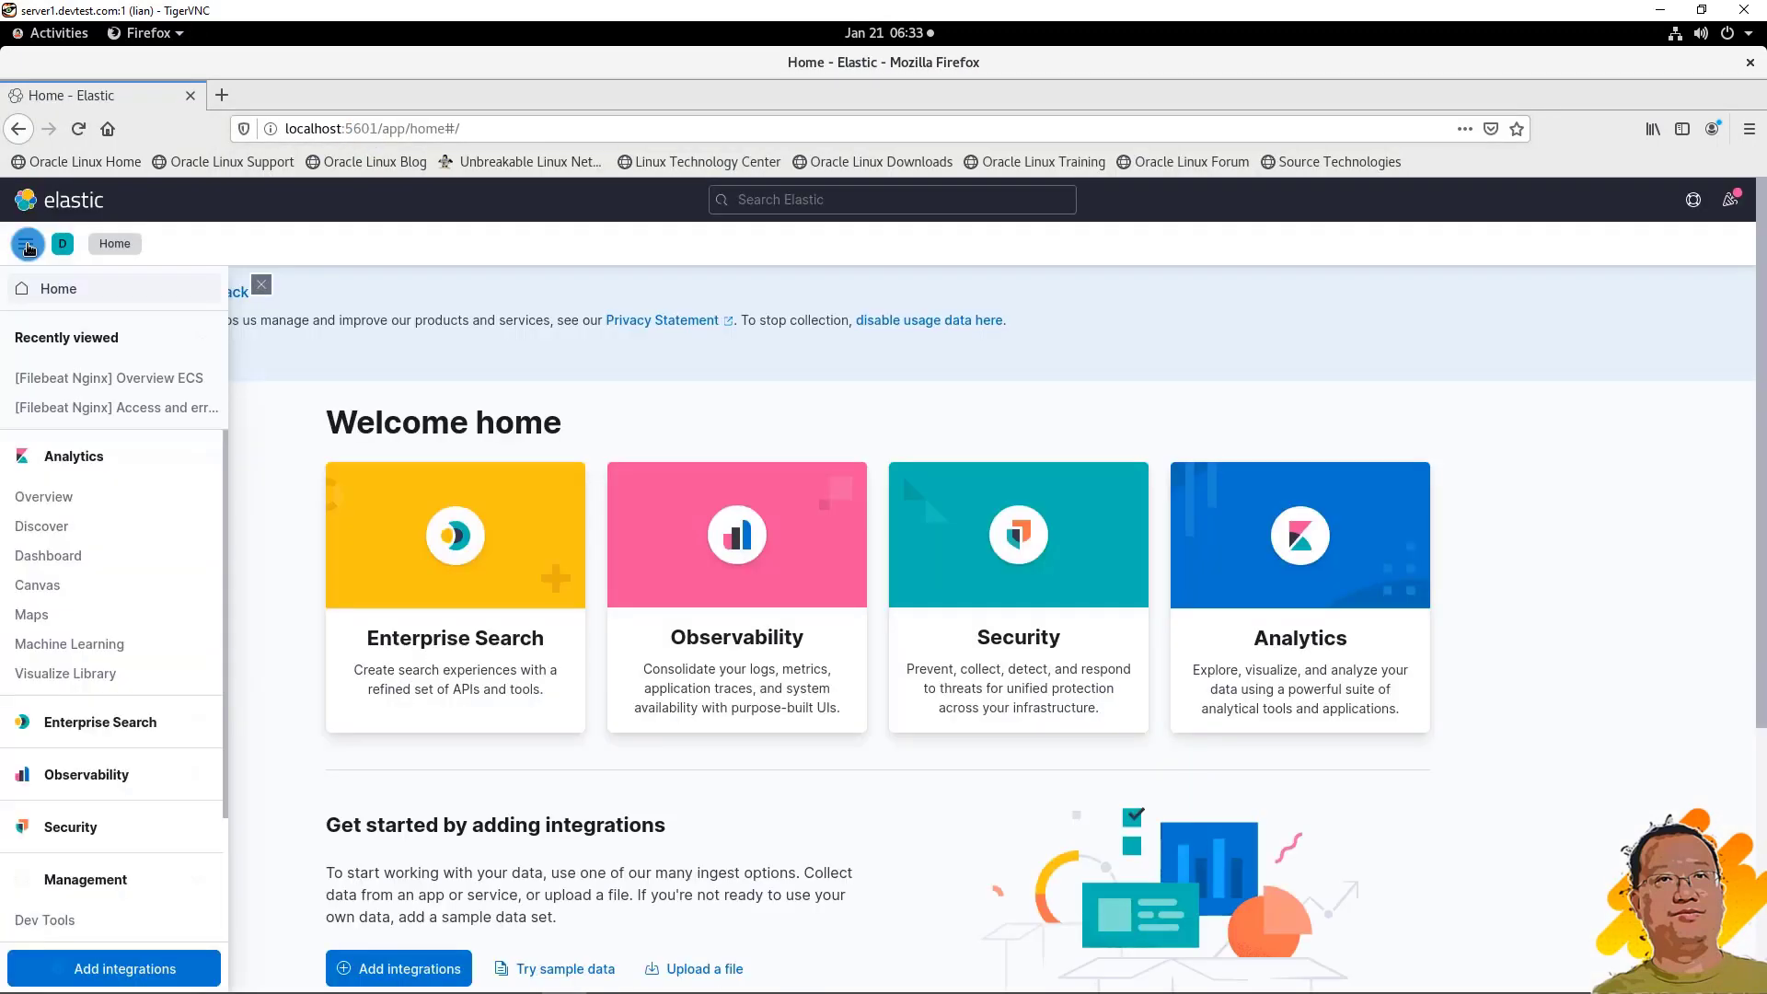
pyautogui.click(115, 880)
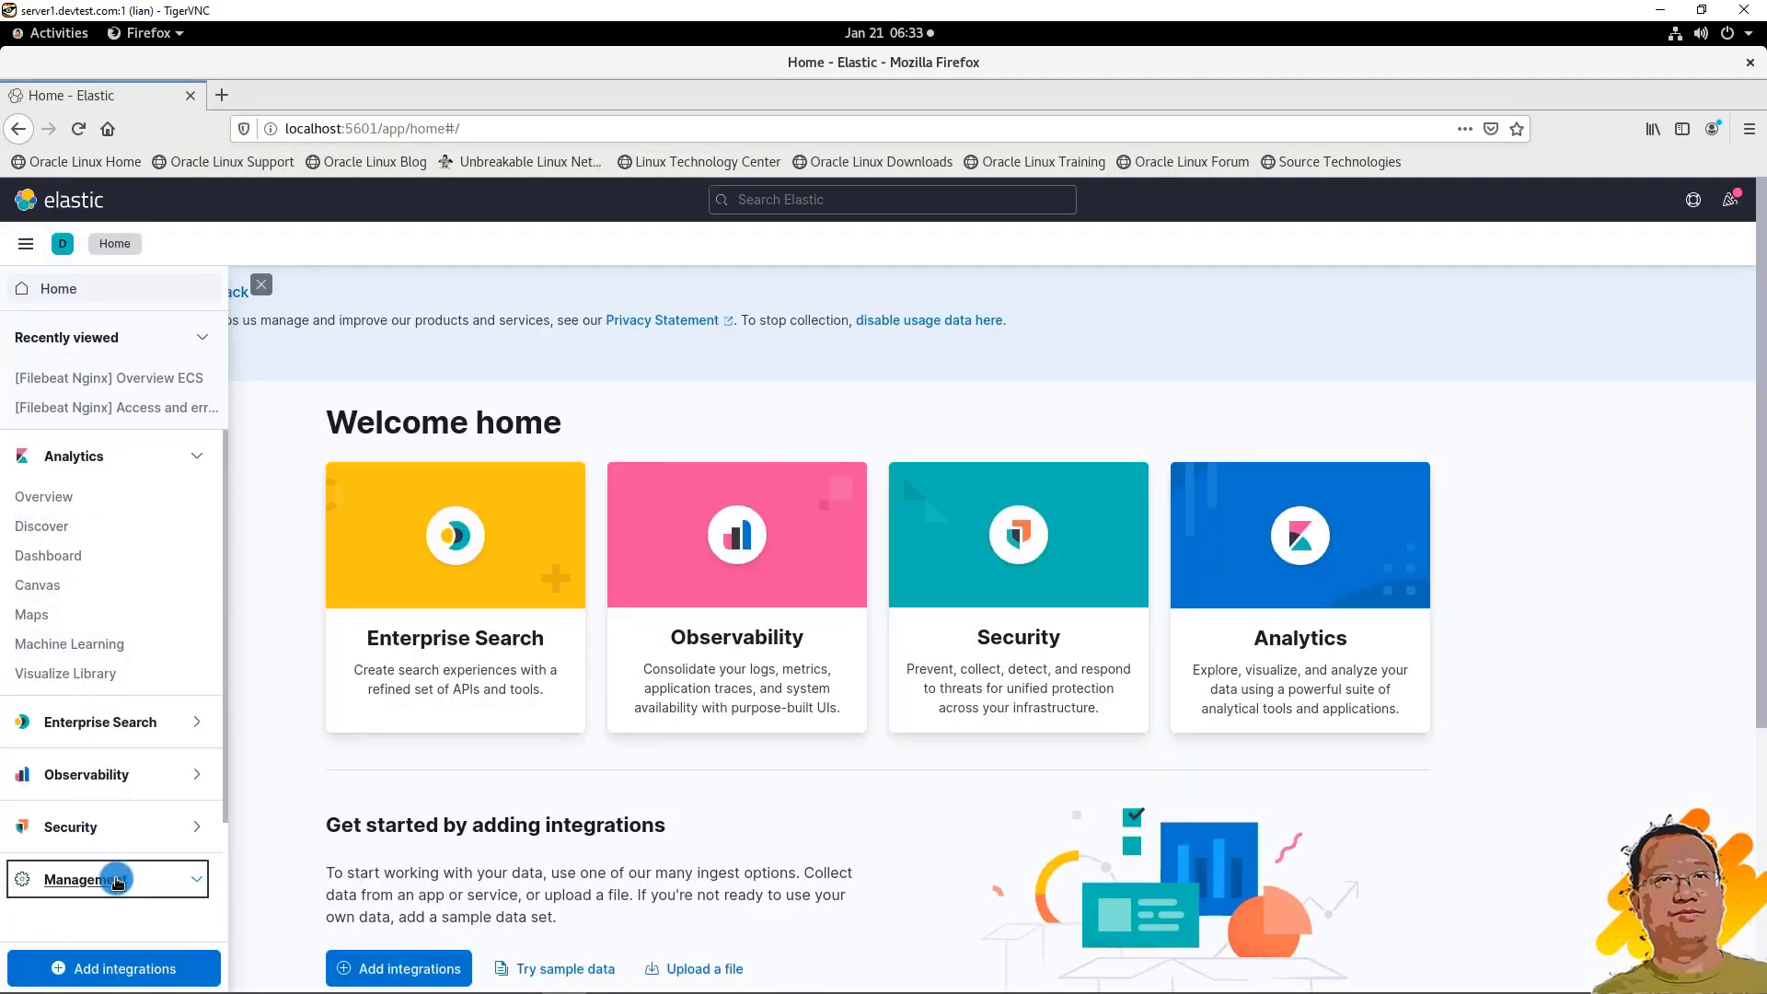
pyautogui.scroll(-3, 117, 884)
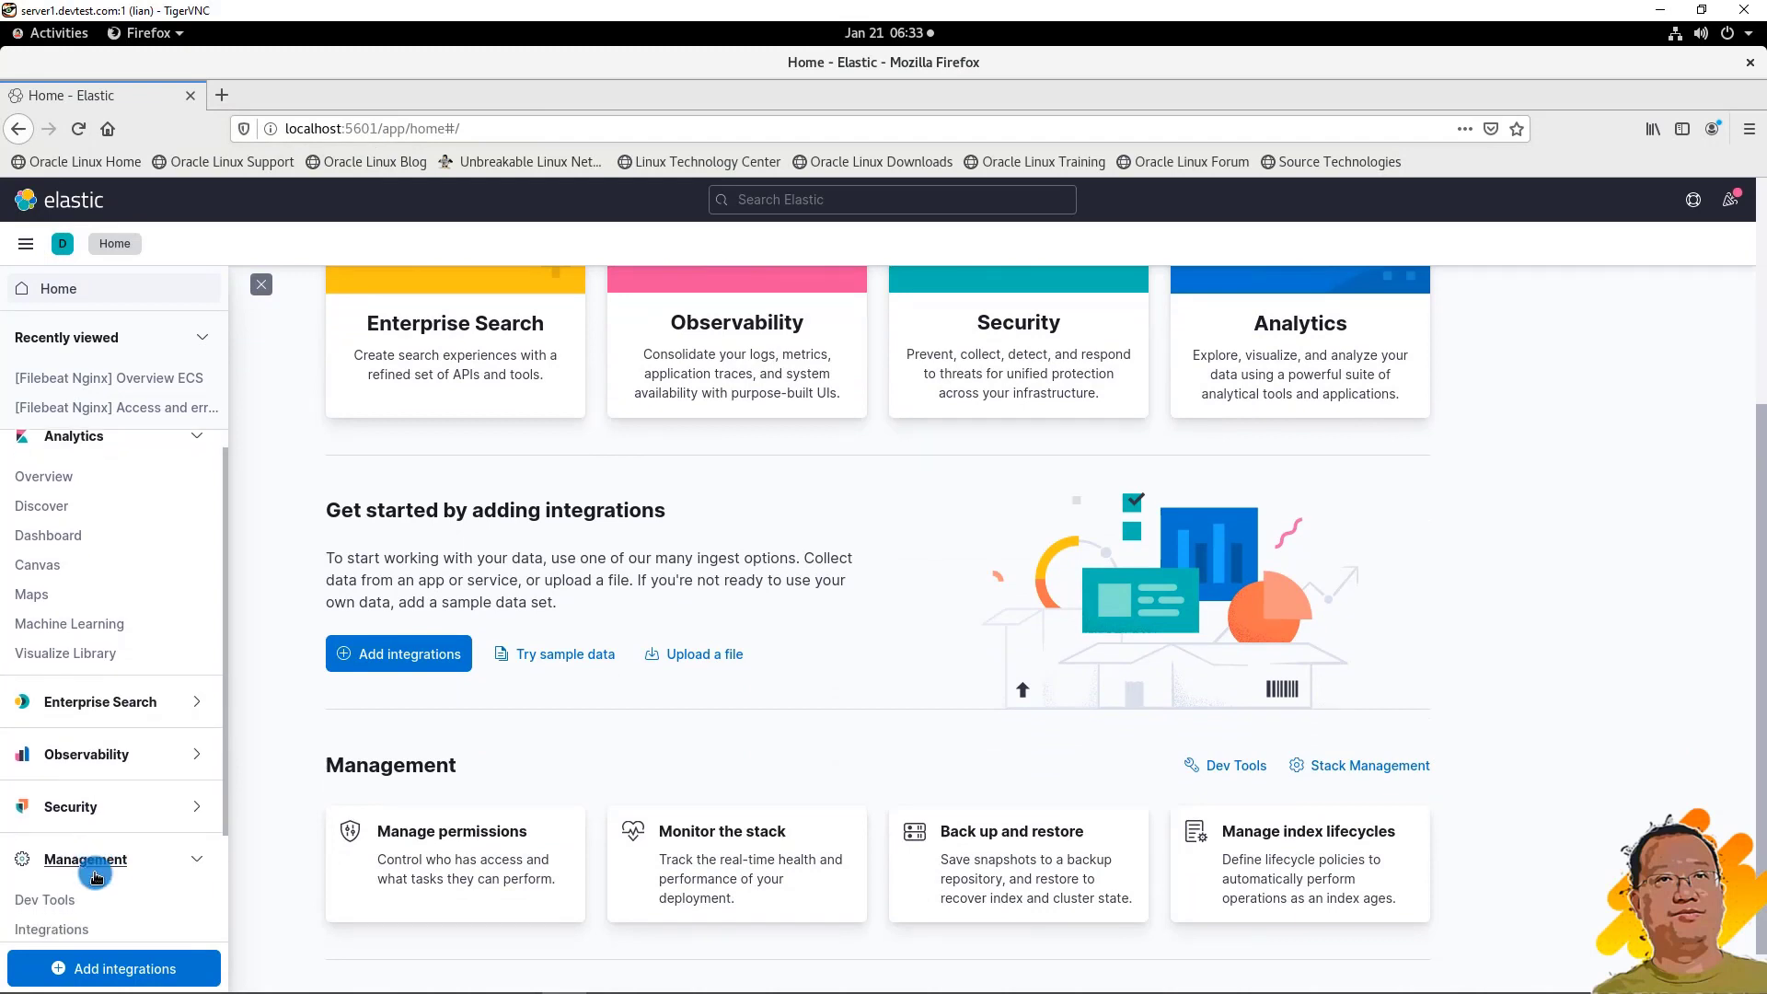
pyautogui.scroll(-3, 110, 883)
pyautogui.click(174, 932)
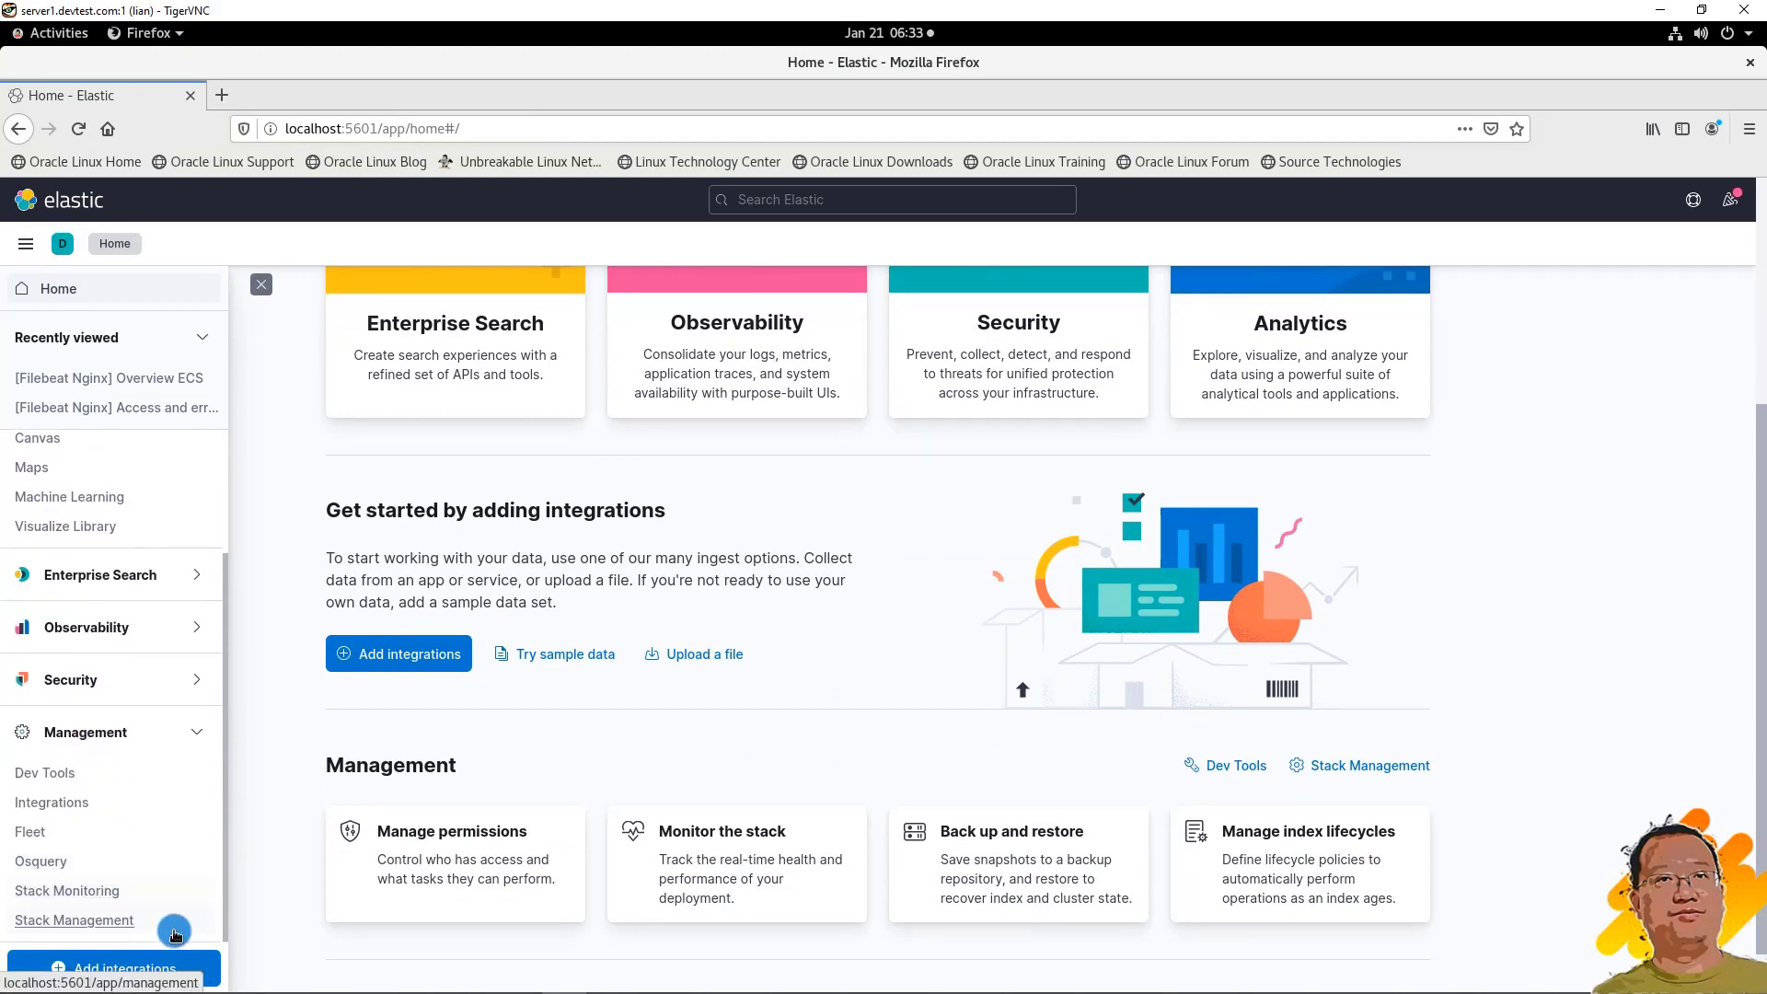
pyautogui.click(109, 922)
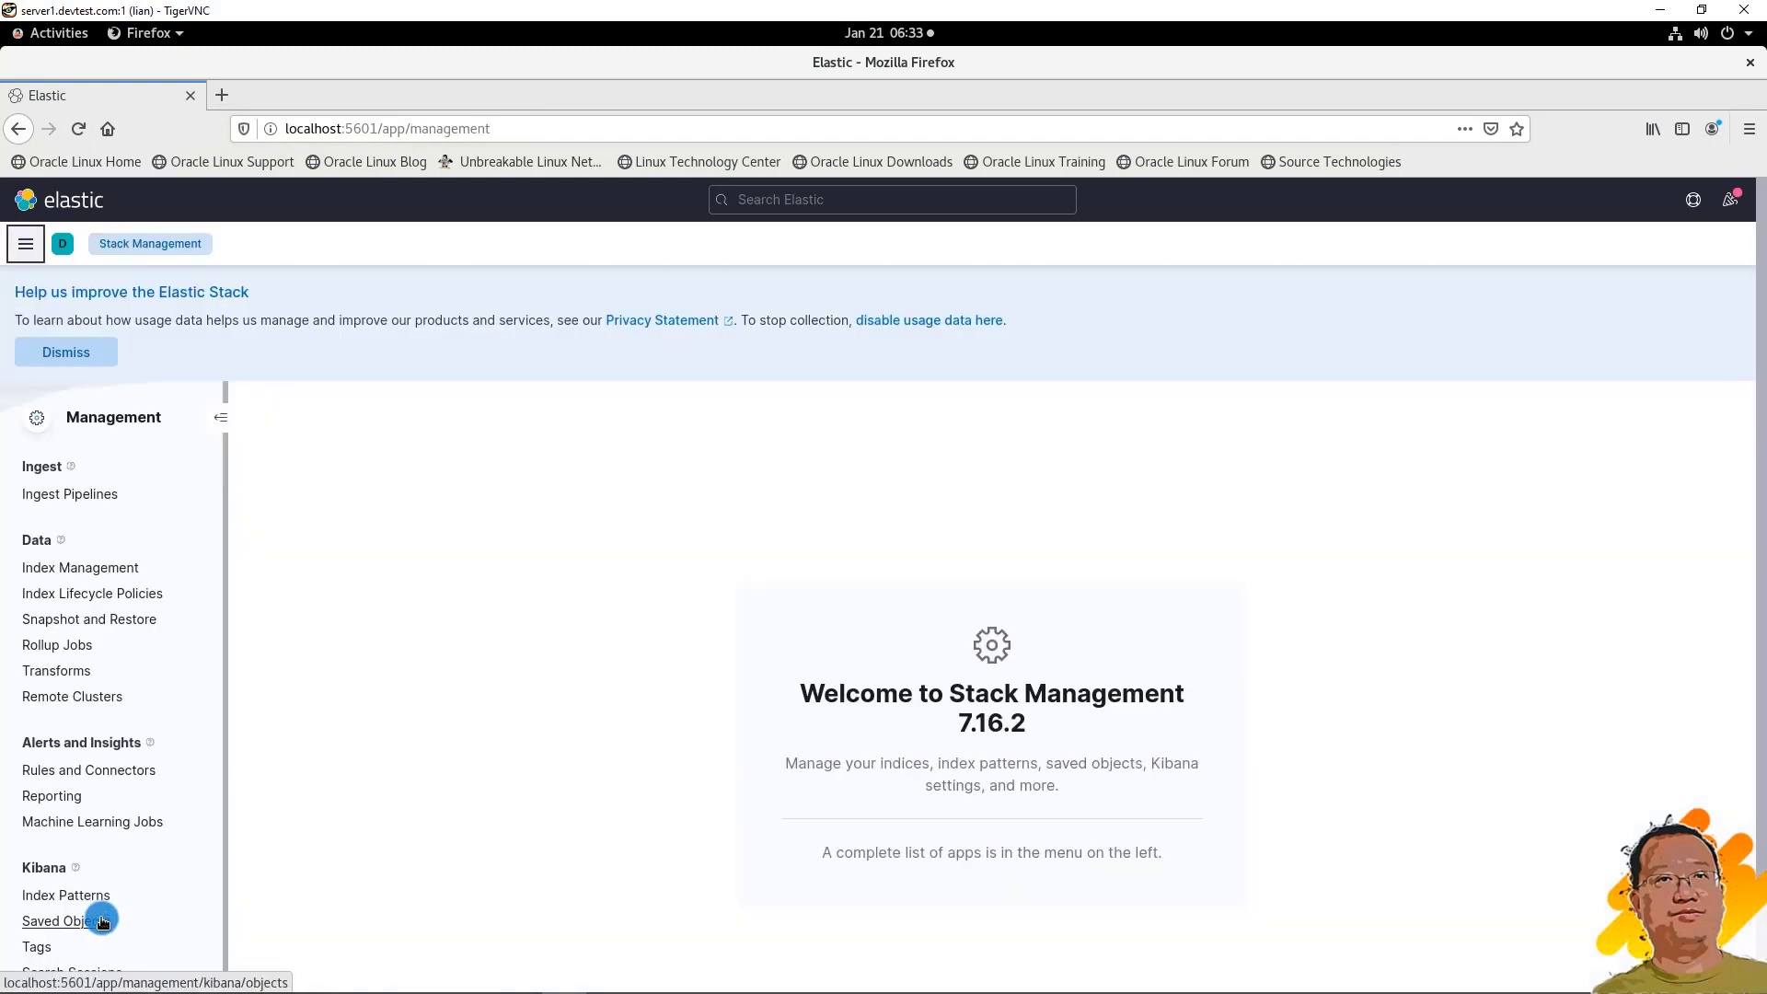
pyautogui.click(89, 863)
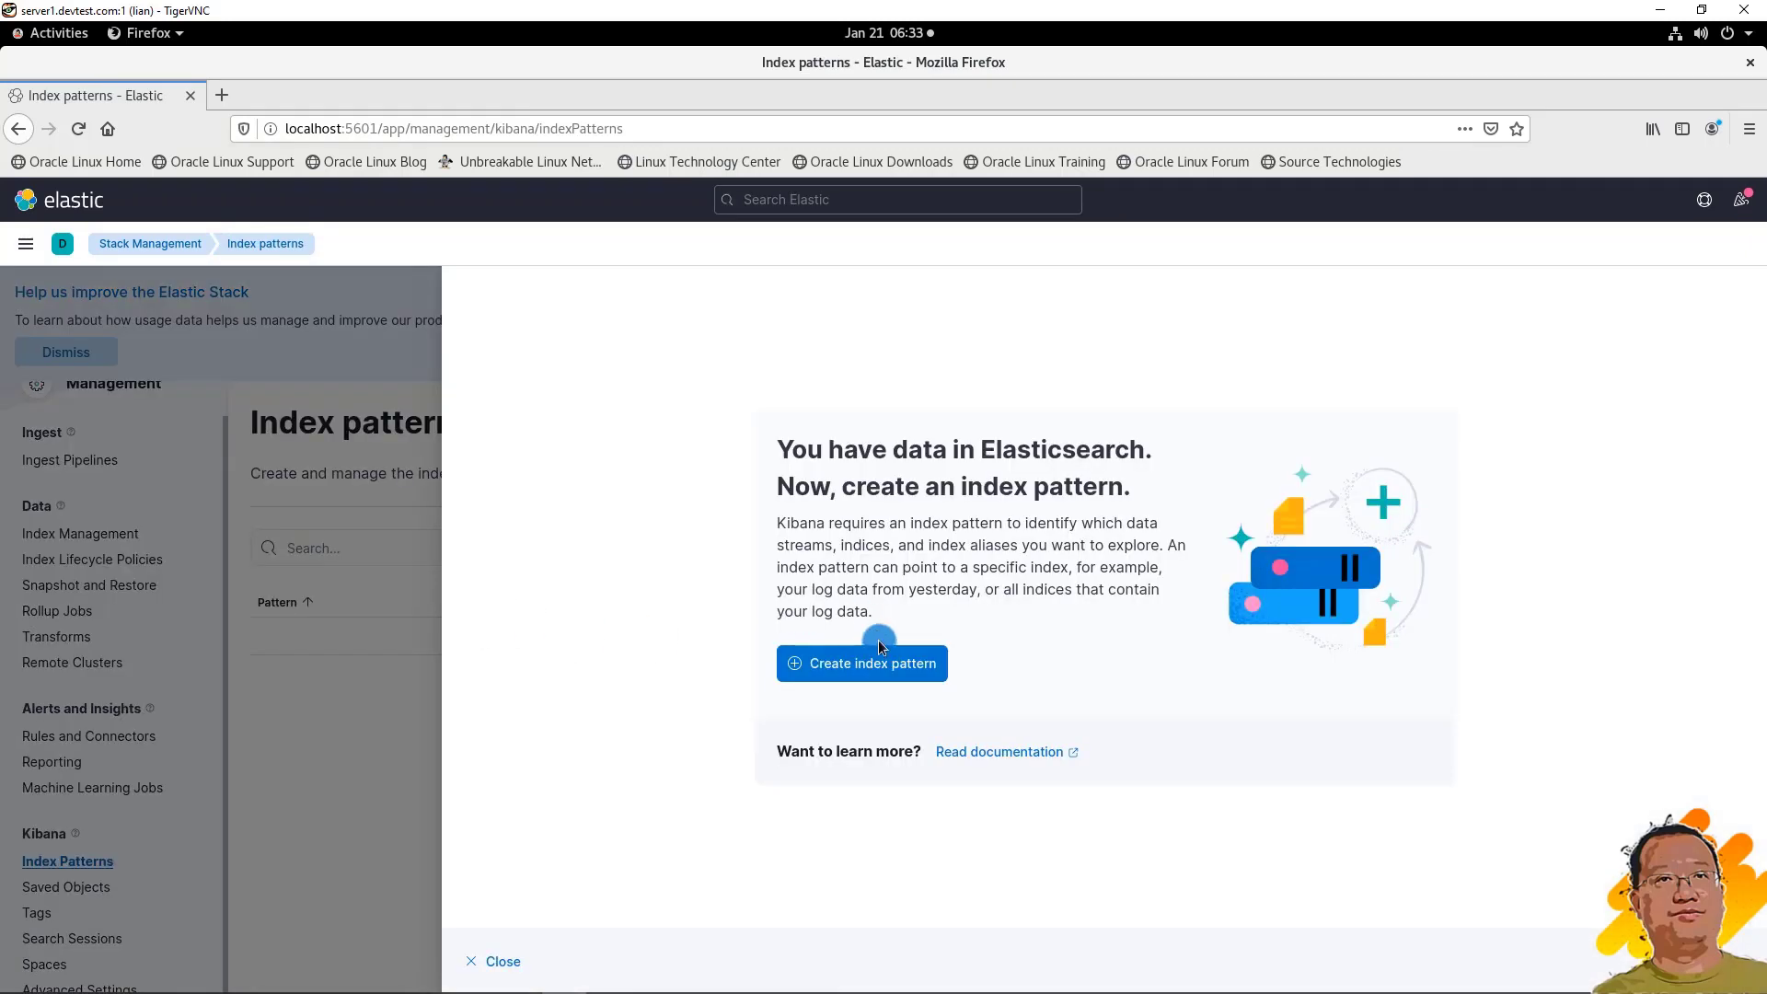
pyautogui.click(876, 638)
pyautogui.click(518, 369)
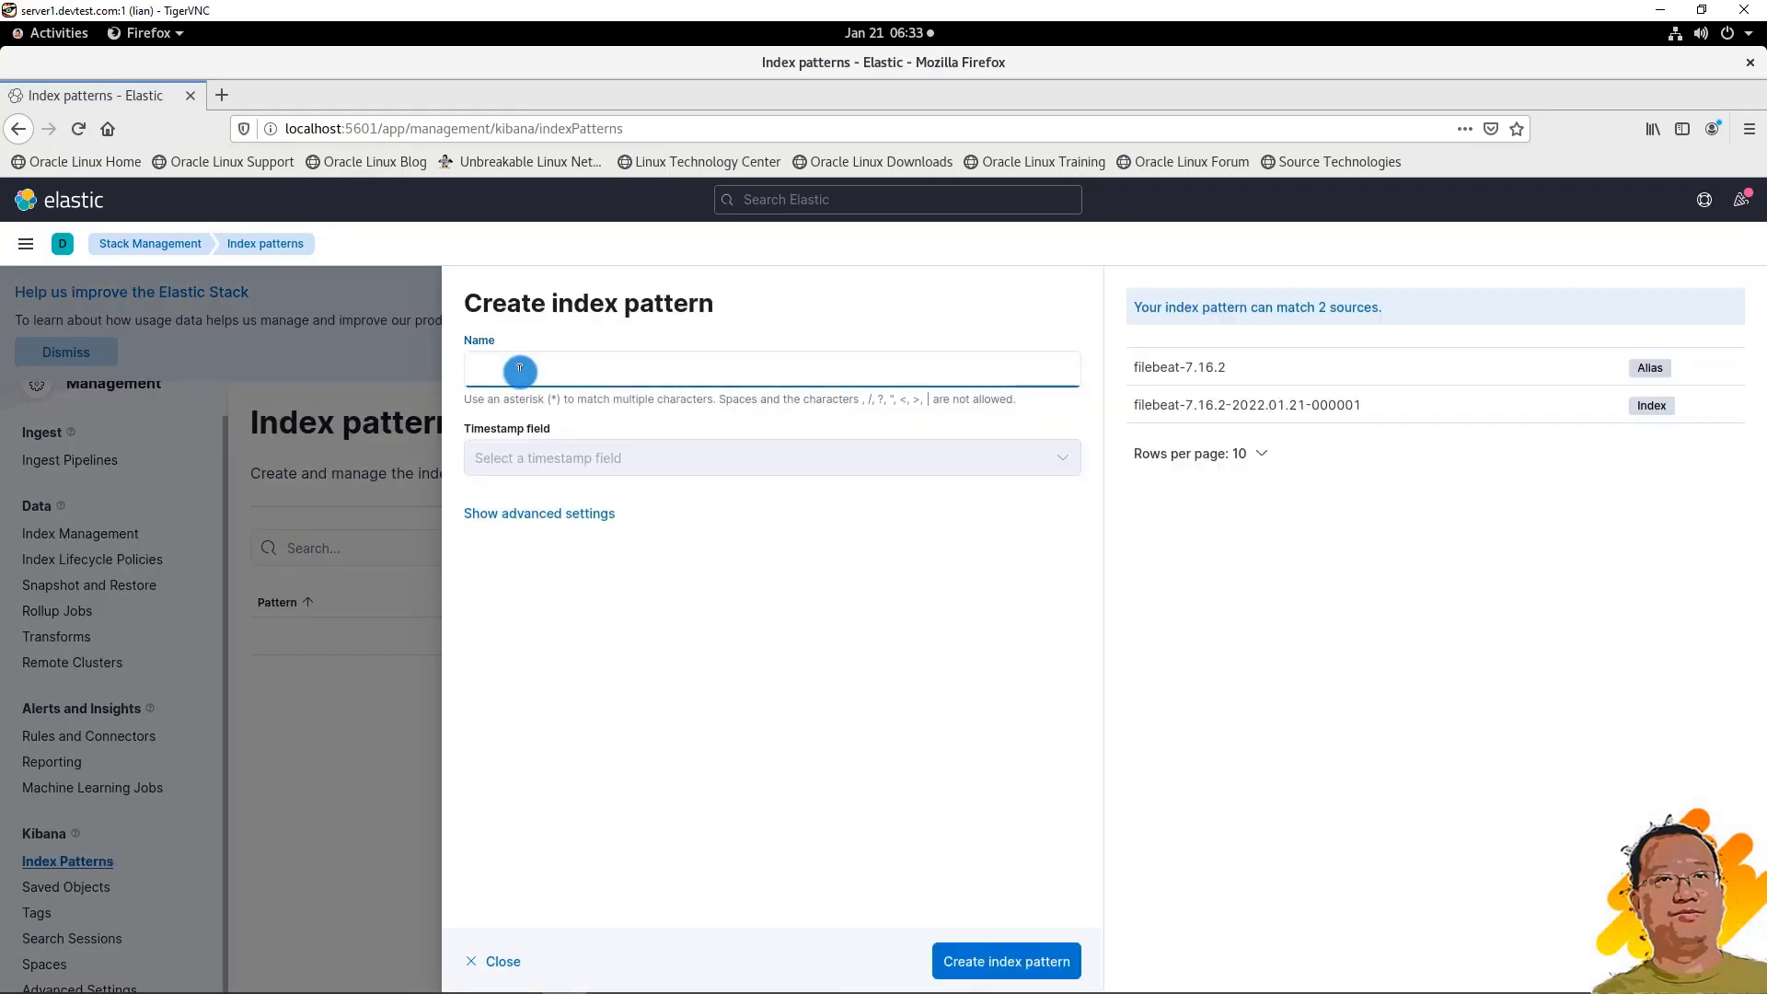
pyautogui.write('filebeat-*')
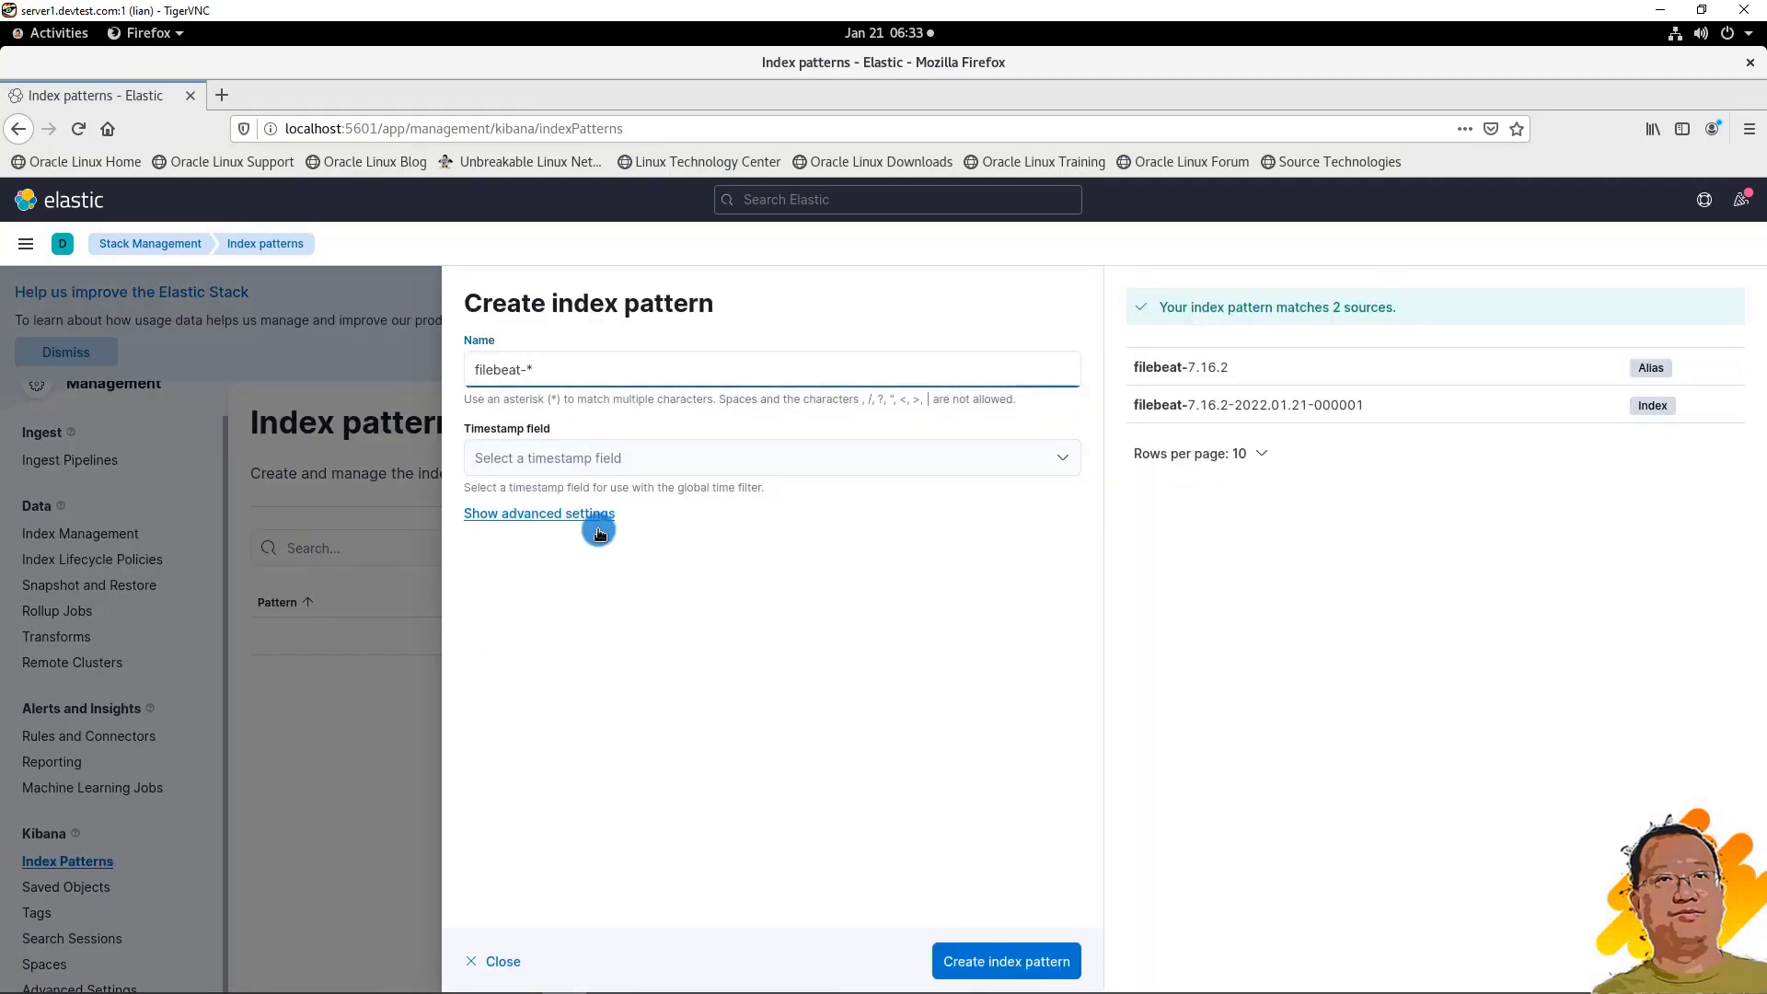
pyautogui.click(683, 457)
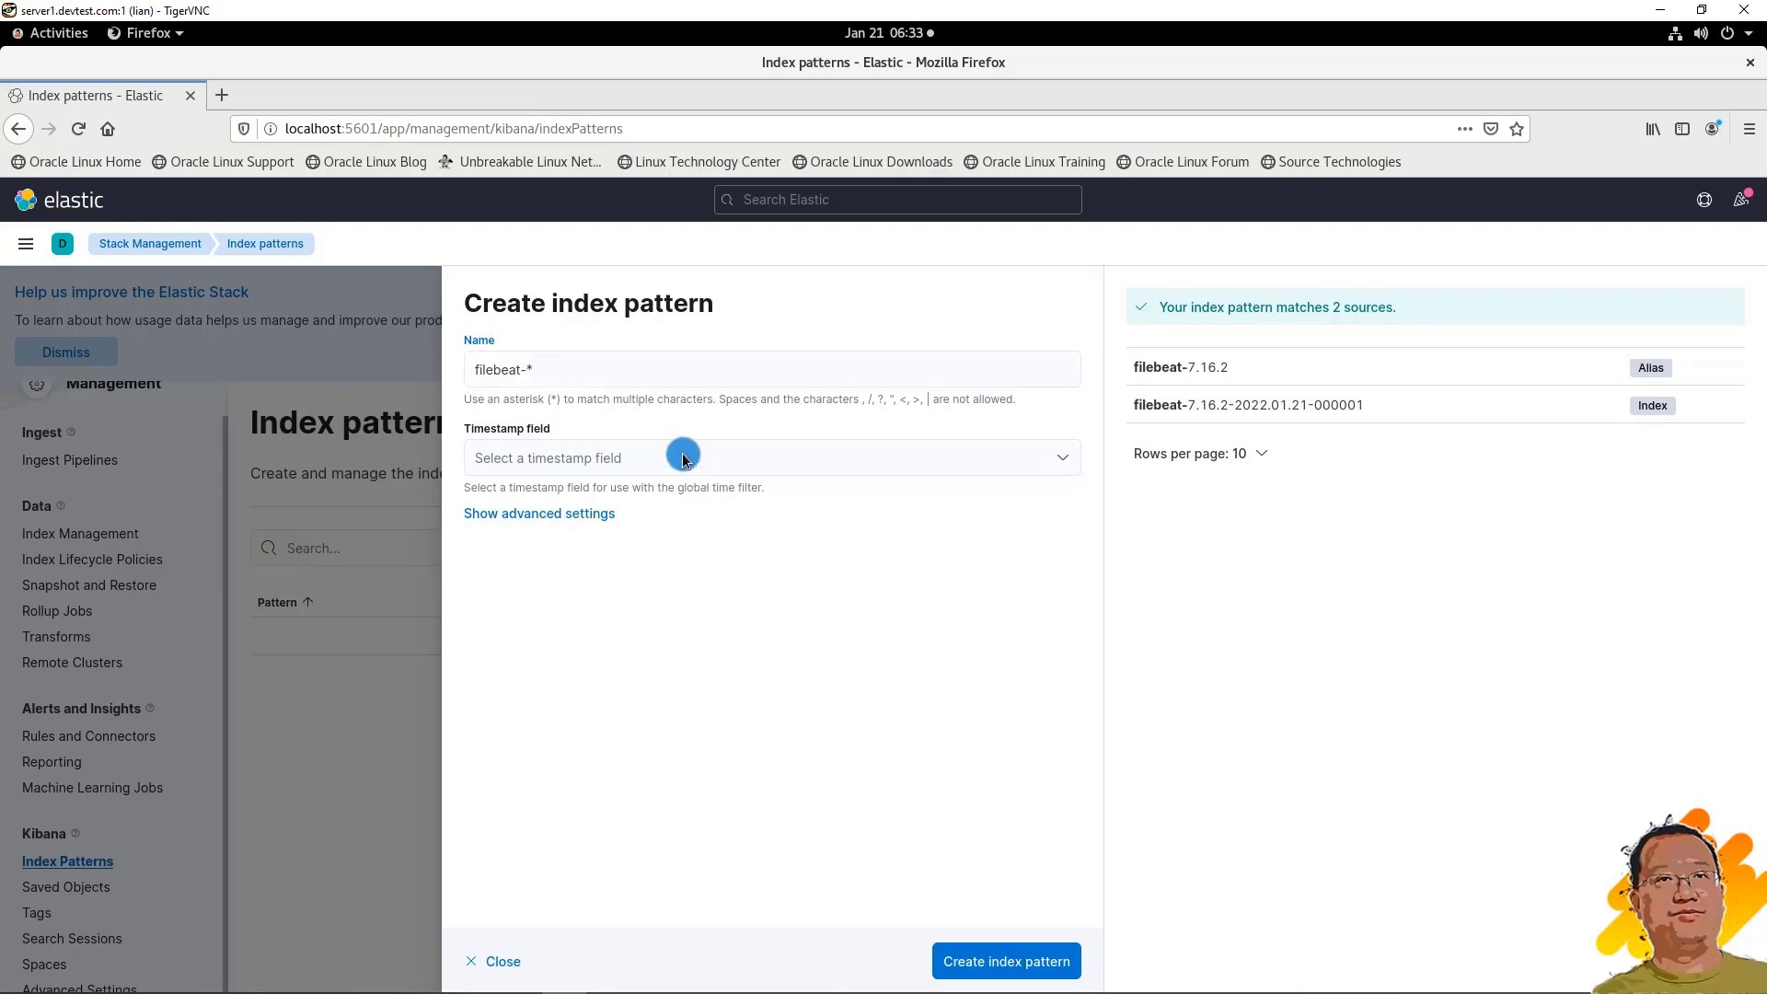
pyautogui.click(569, 488)
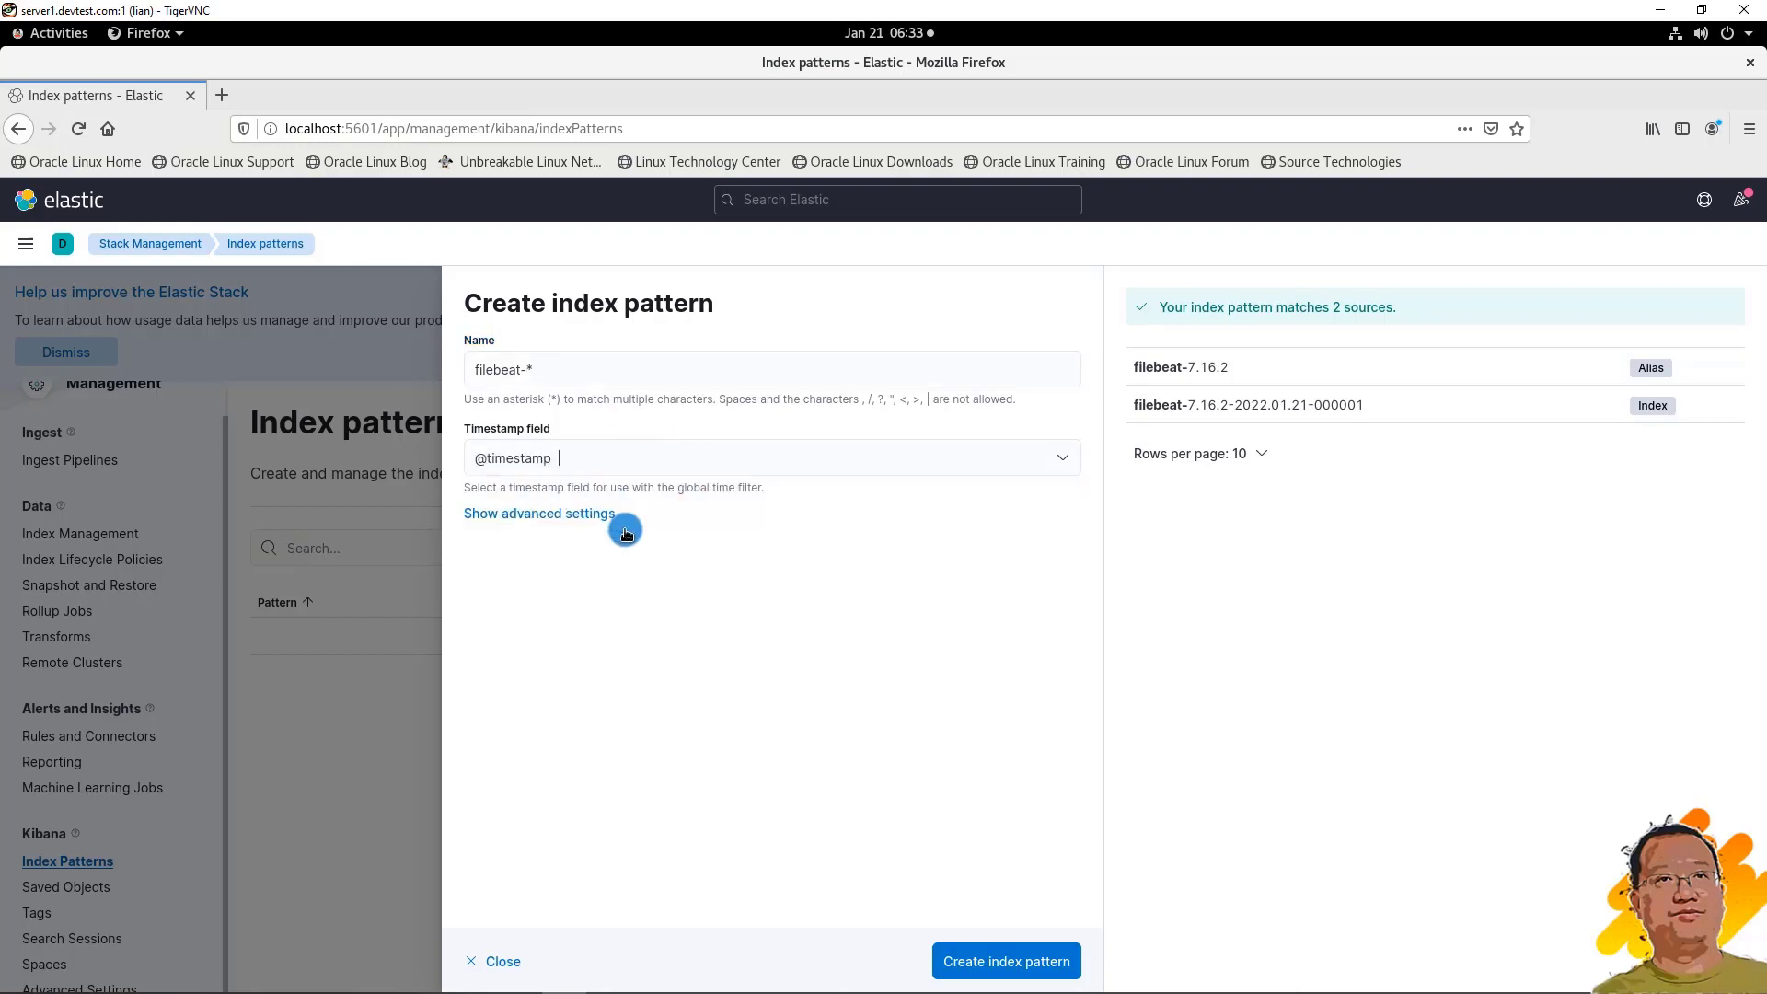
pyautogui.click(979, 962)
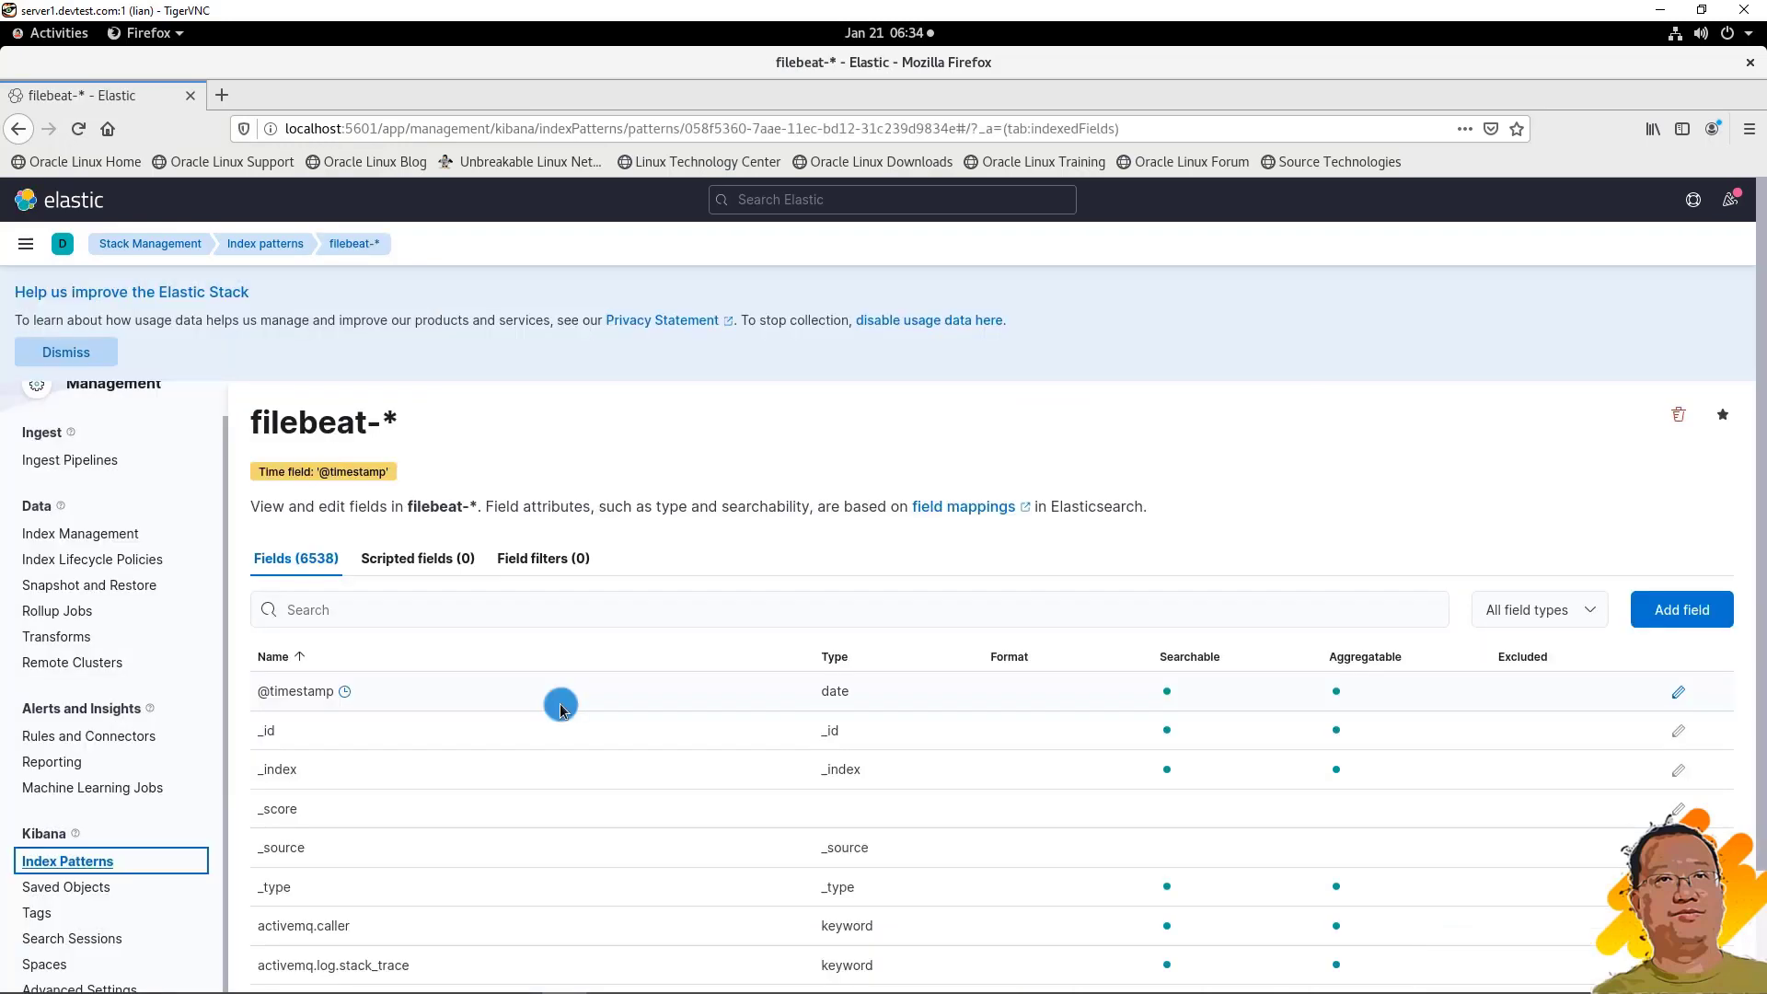
# Reload Index Management until filebeat-7.16.2-2022.01.21-000001 shows 5975 documents at 10.5mb
pyautogui.click(80, 542)
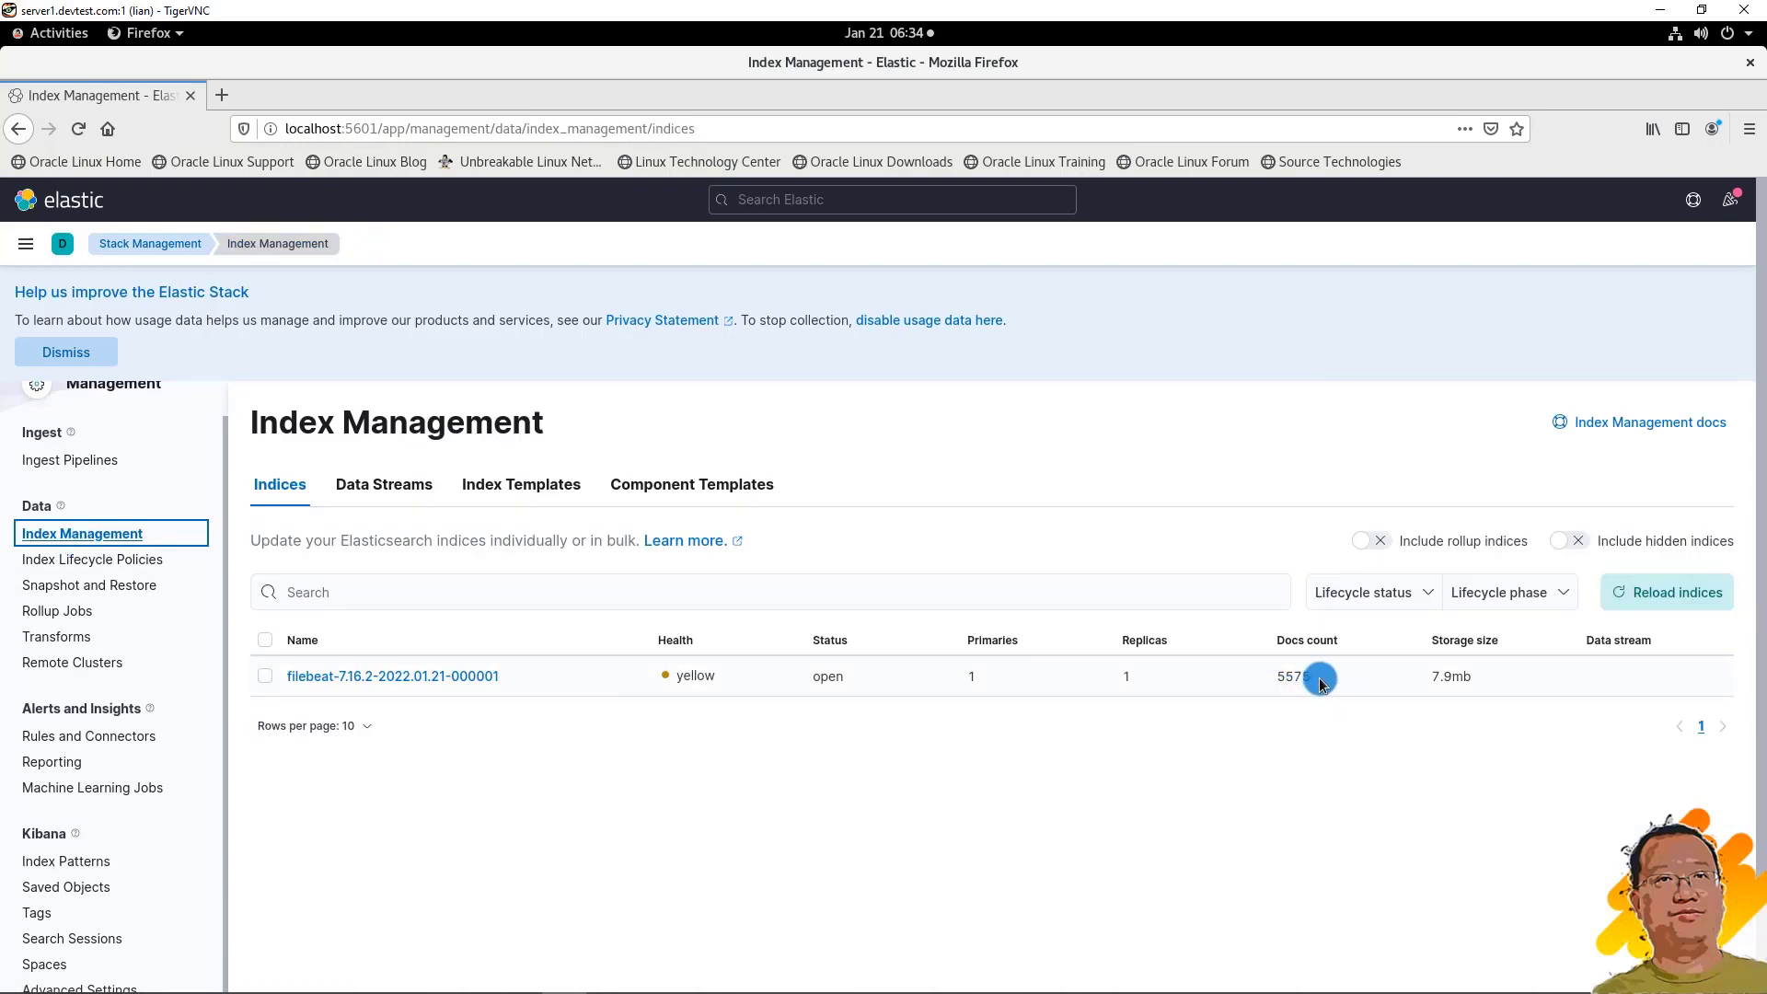
pyautogui.click(78, 128)
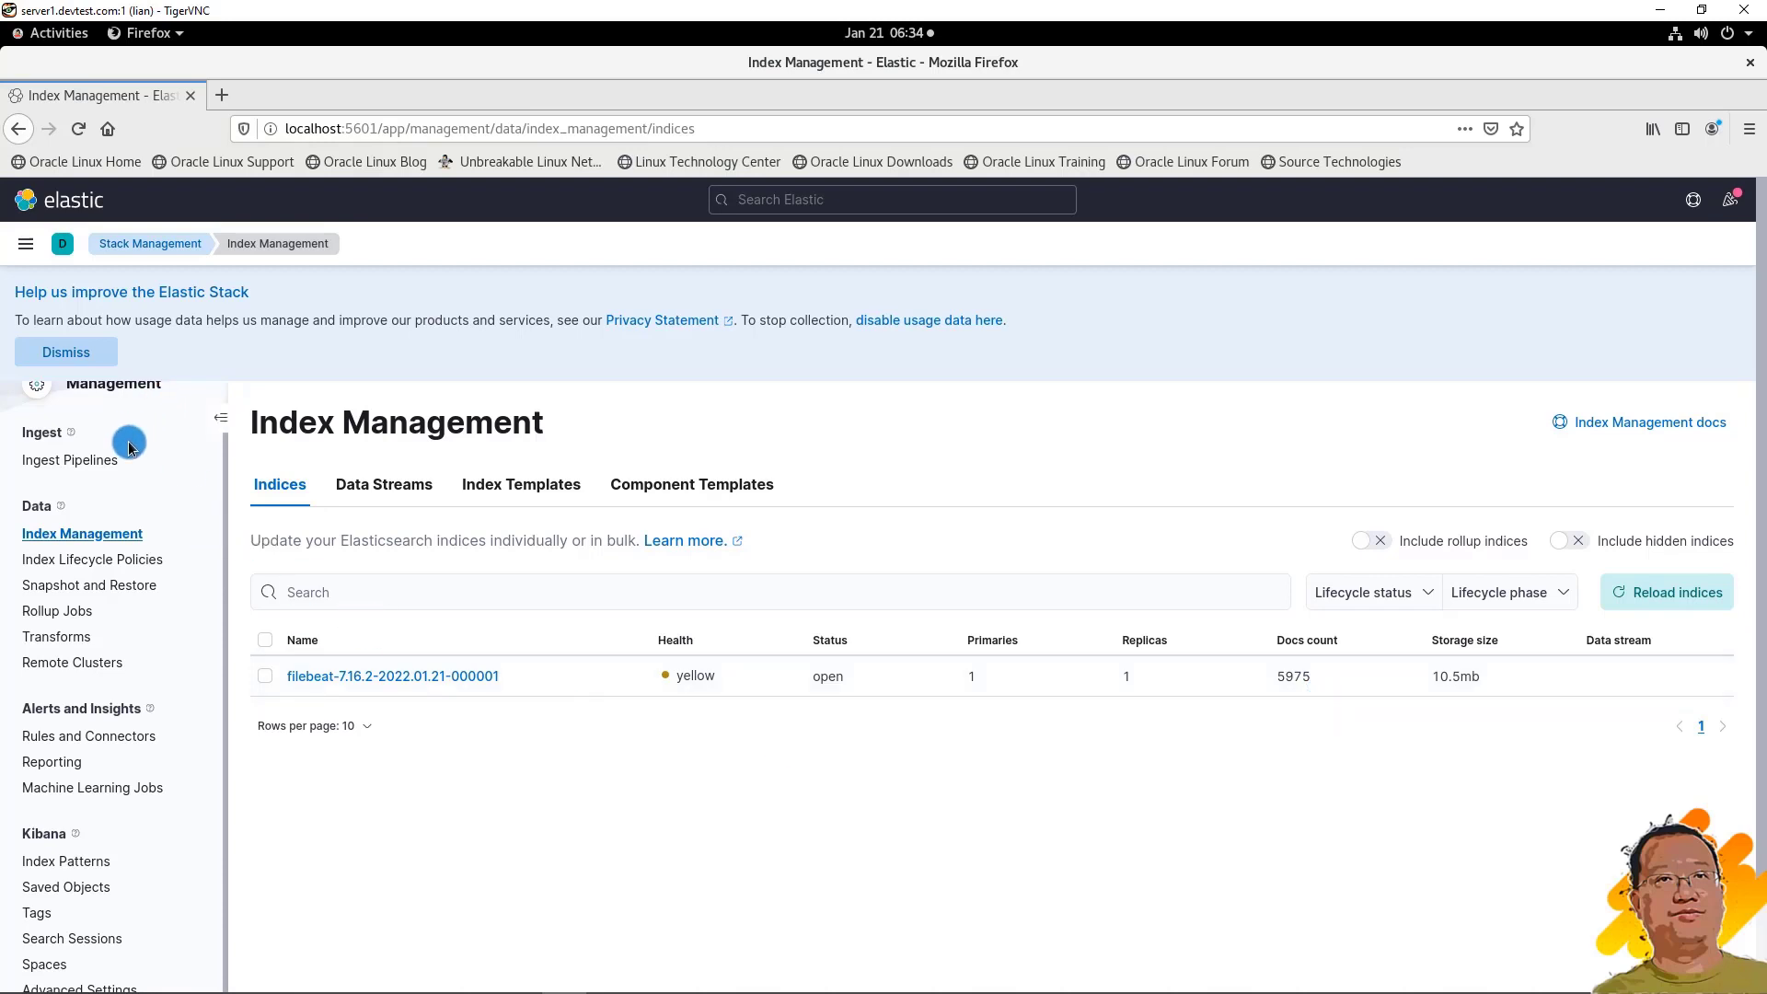
# Dismiss the usage-data notice and go to Discover to browse the filebeat-* logs
pyautogui.click(56, 352)
pyautogui.click(26, 243)
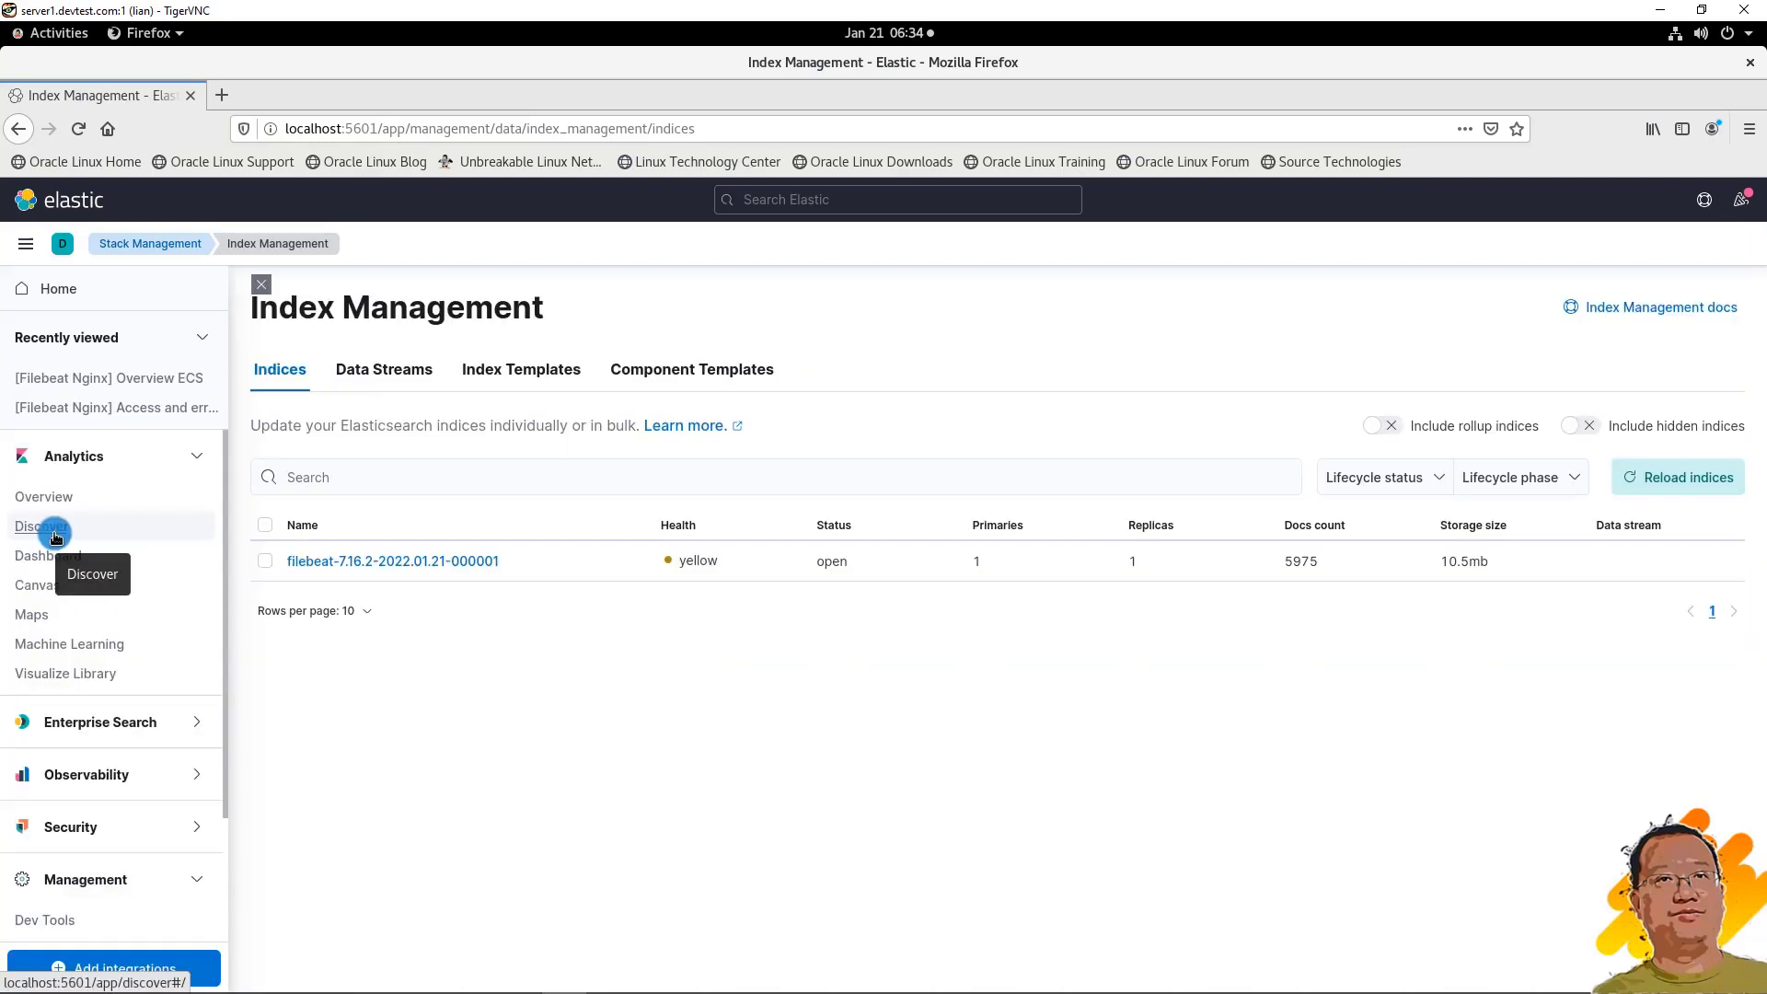
pyautogui.click(54, 530)
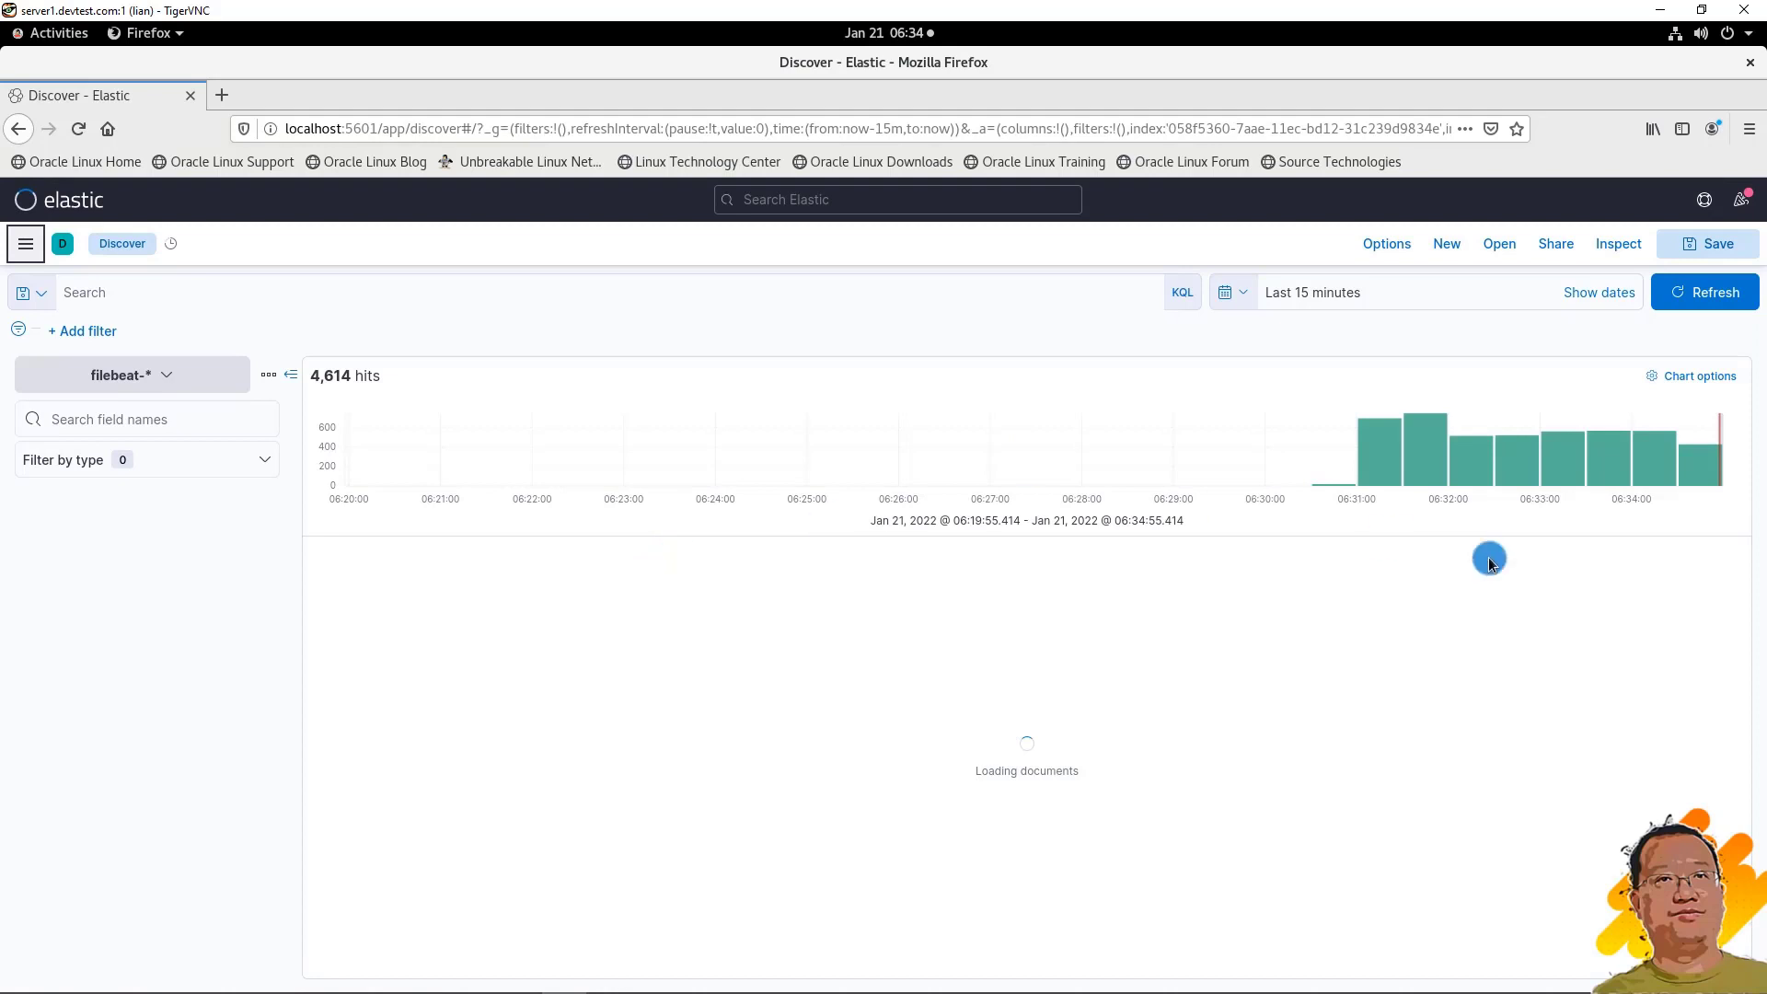
# Zoom into the 06:31:00 histogram bucket and expand the first java-log-generator document's fields
pyautogui.click(1375, 463)
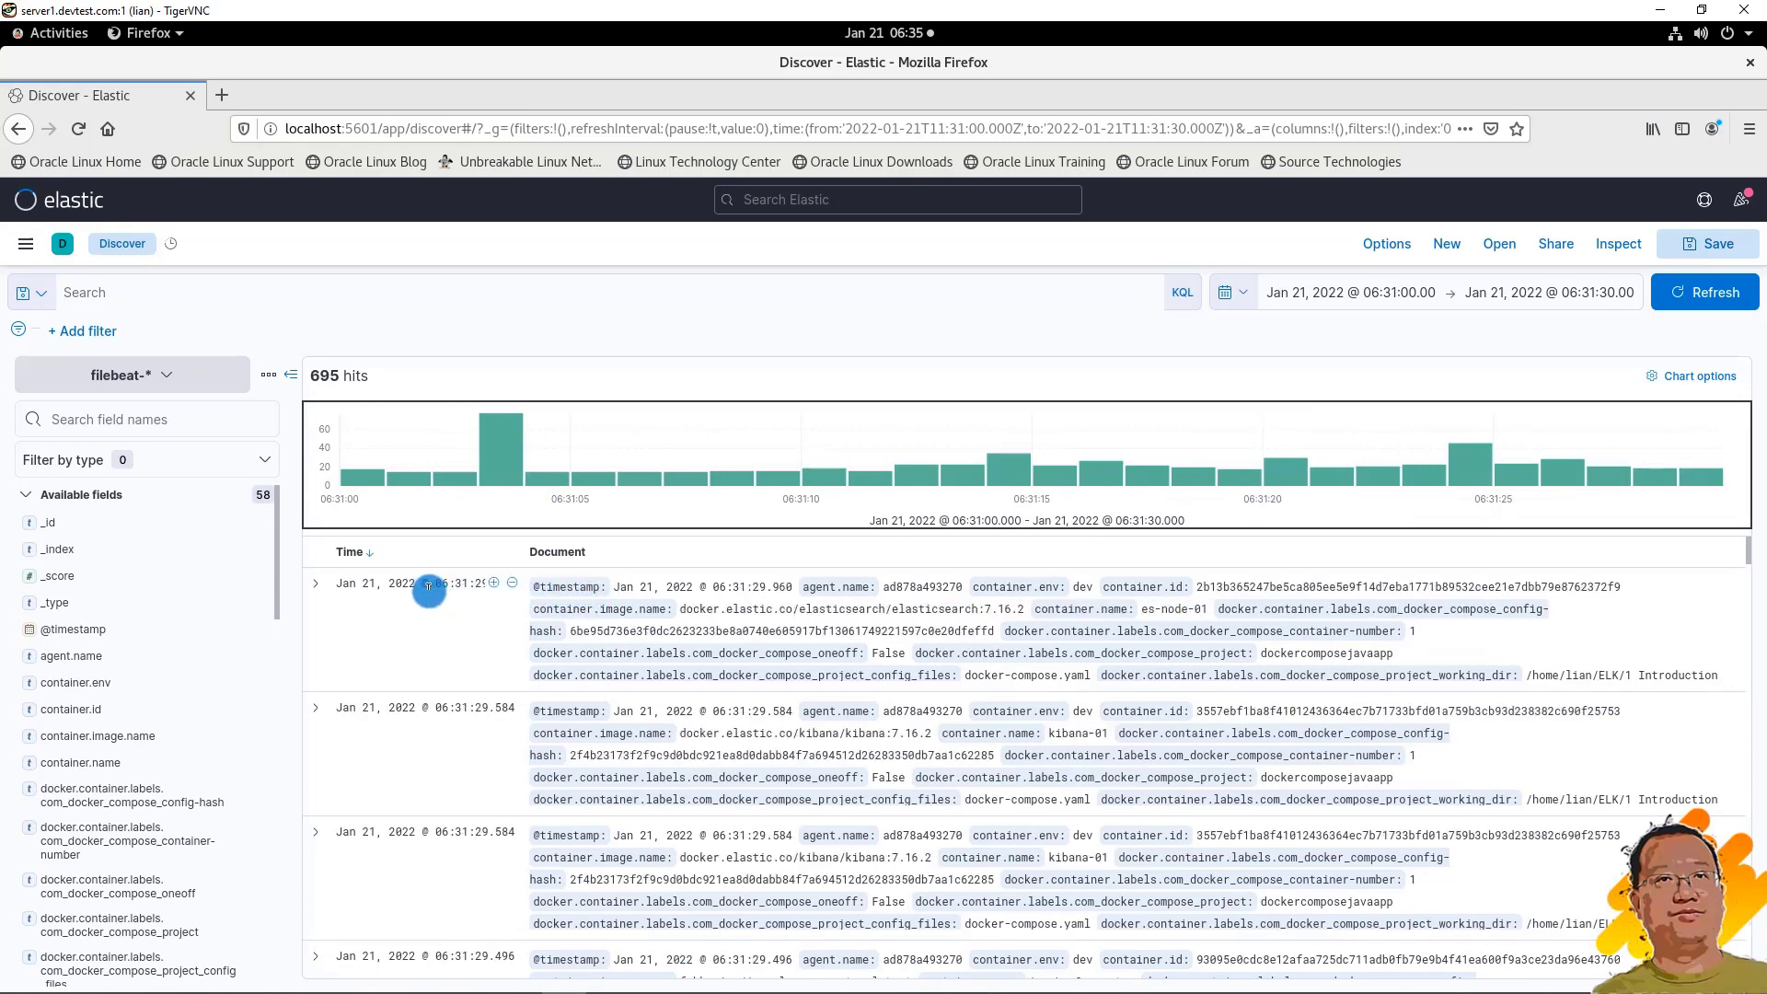
pyautogui.click(315, 585)
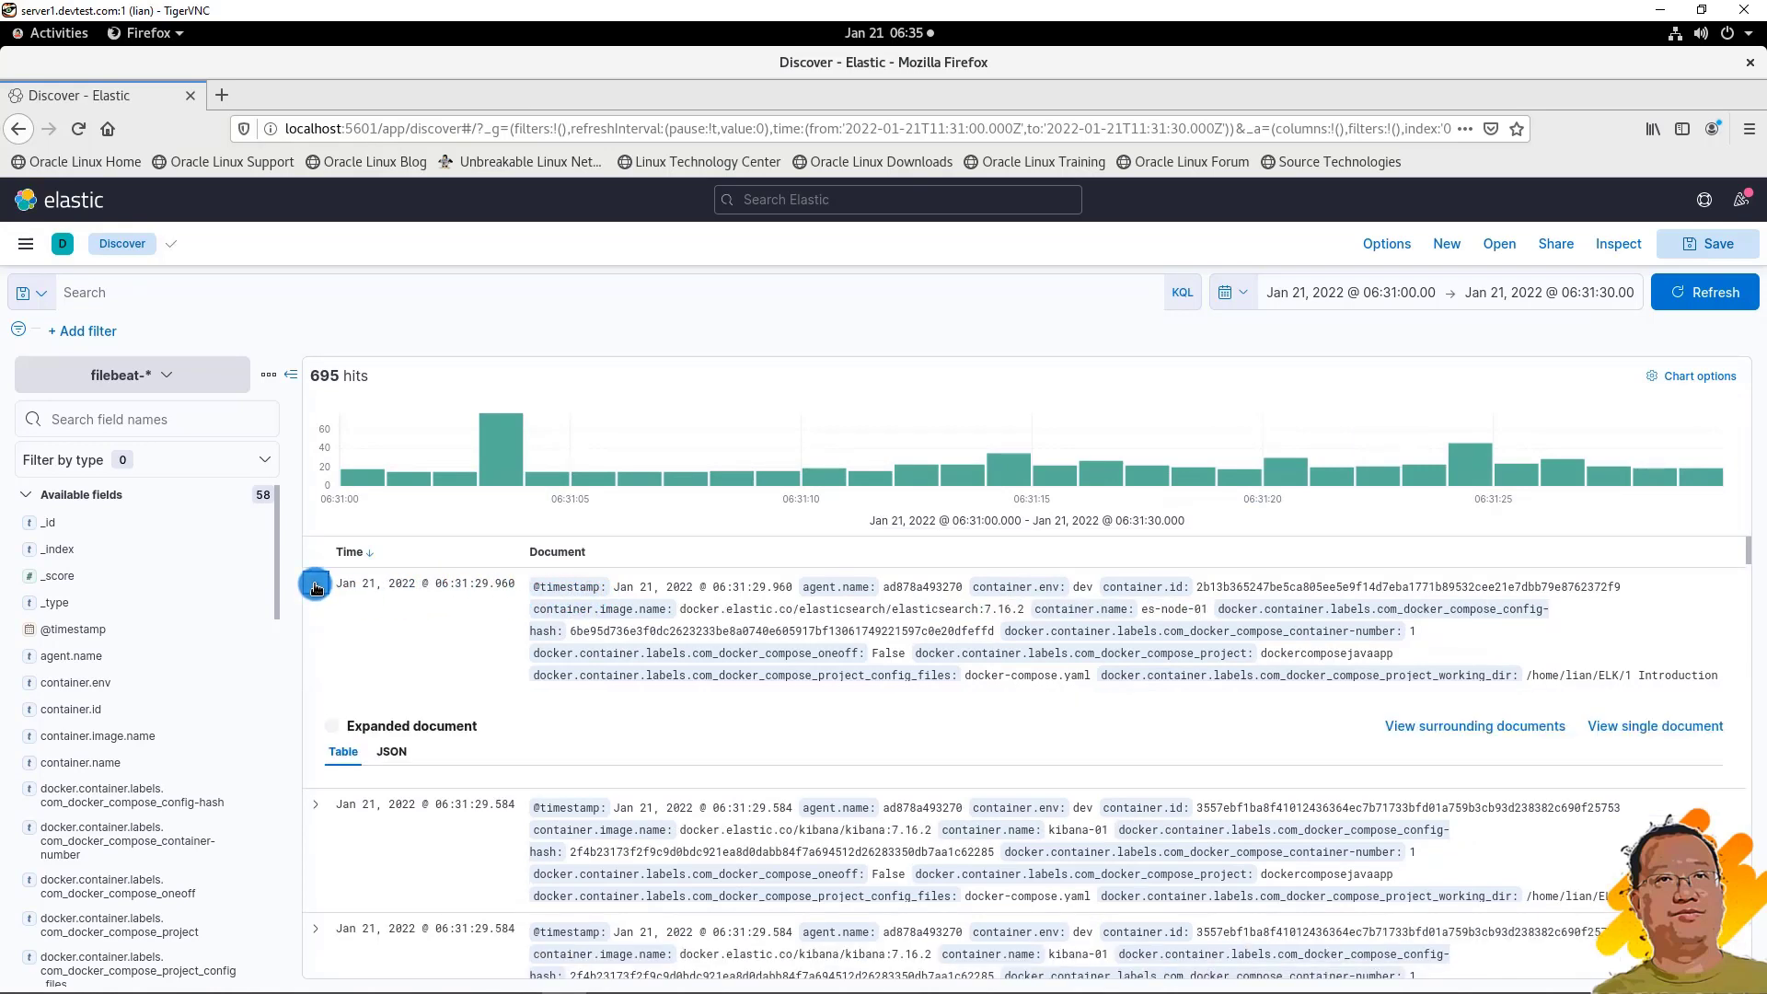
pyautogui.scroll(-5, 819, 785)
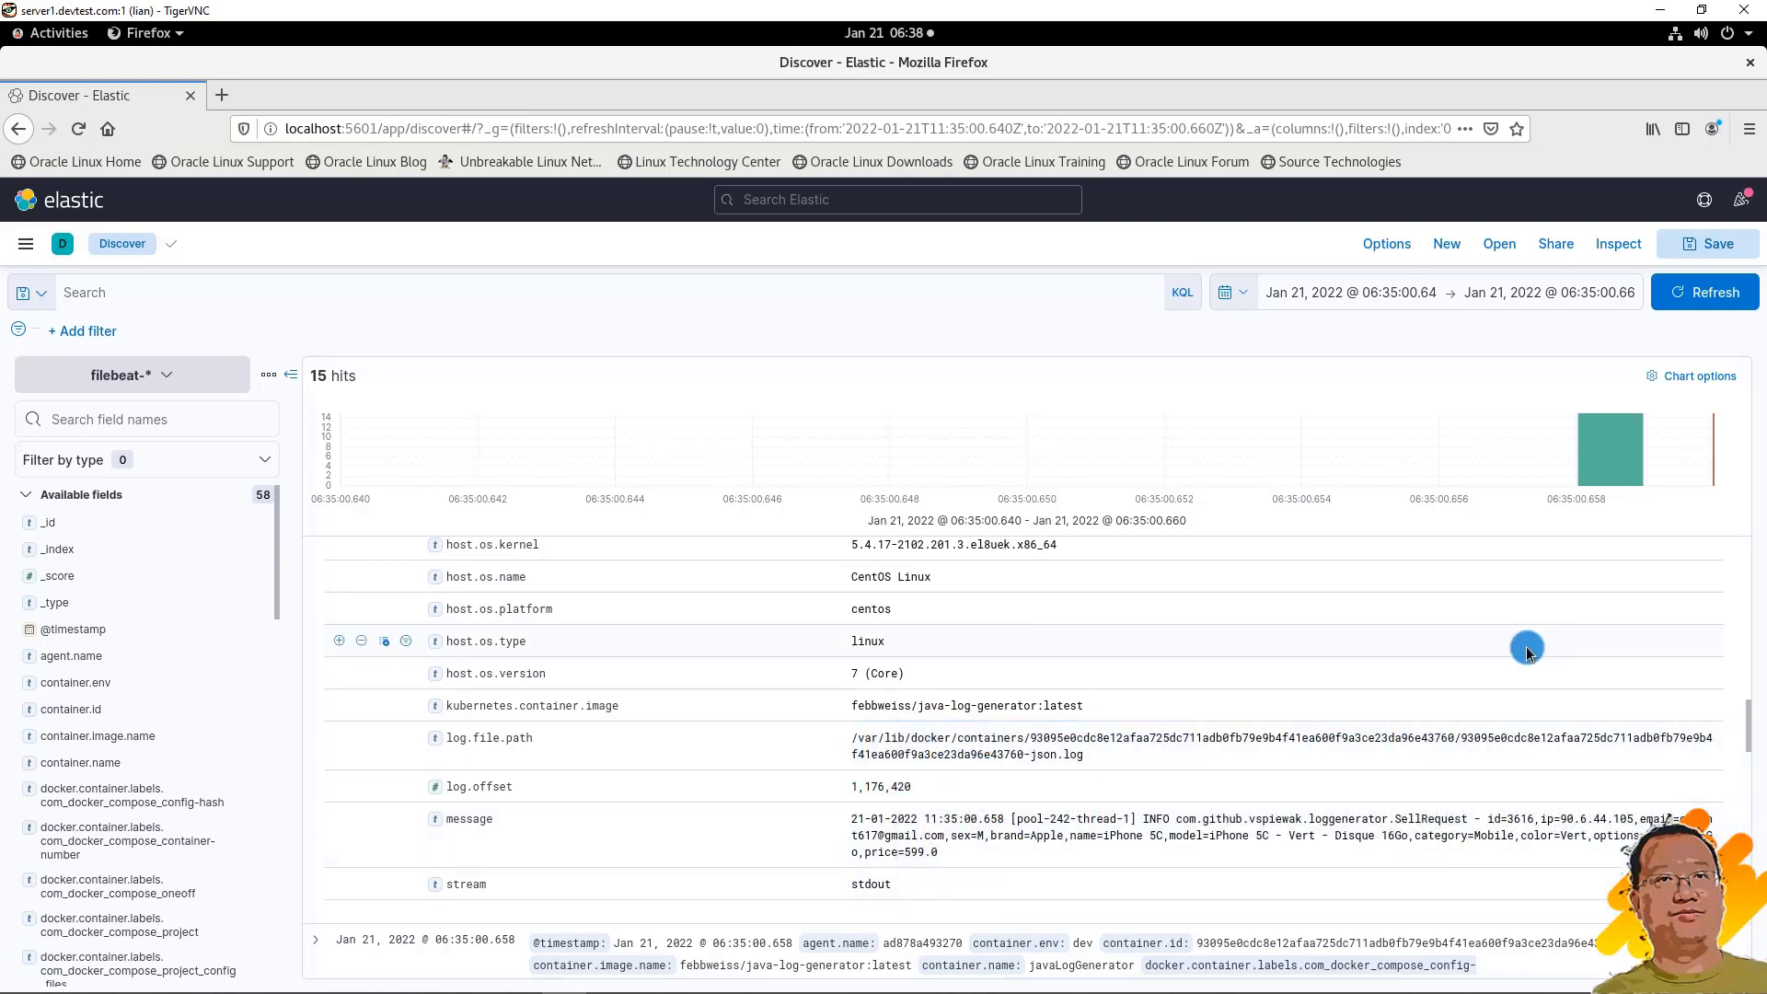
pyautogui.scroll(3, 1265, 697)
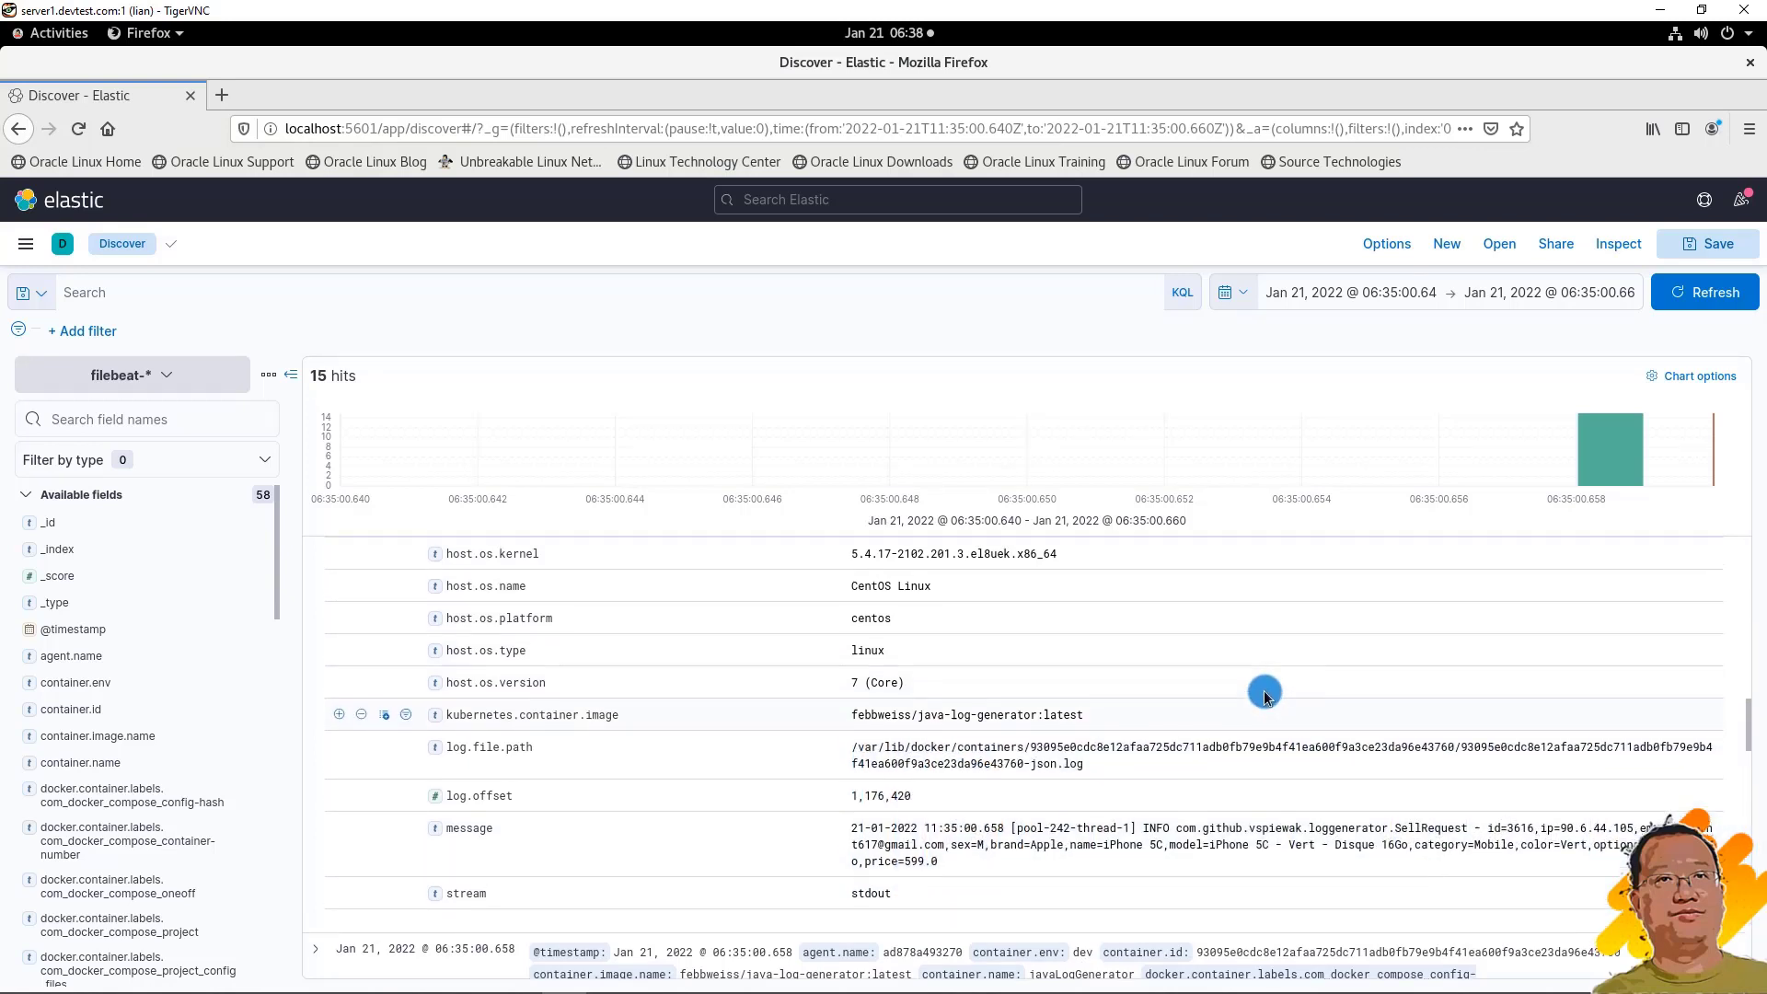
pyautogui.scroll(2, 1264, 697)
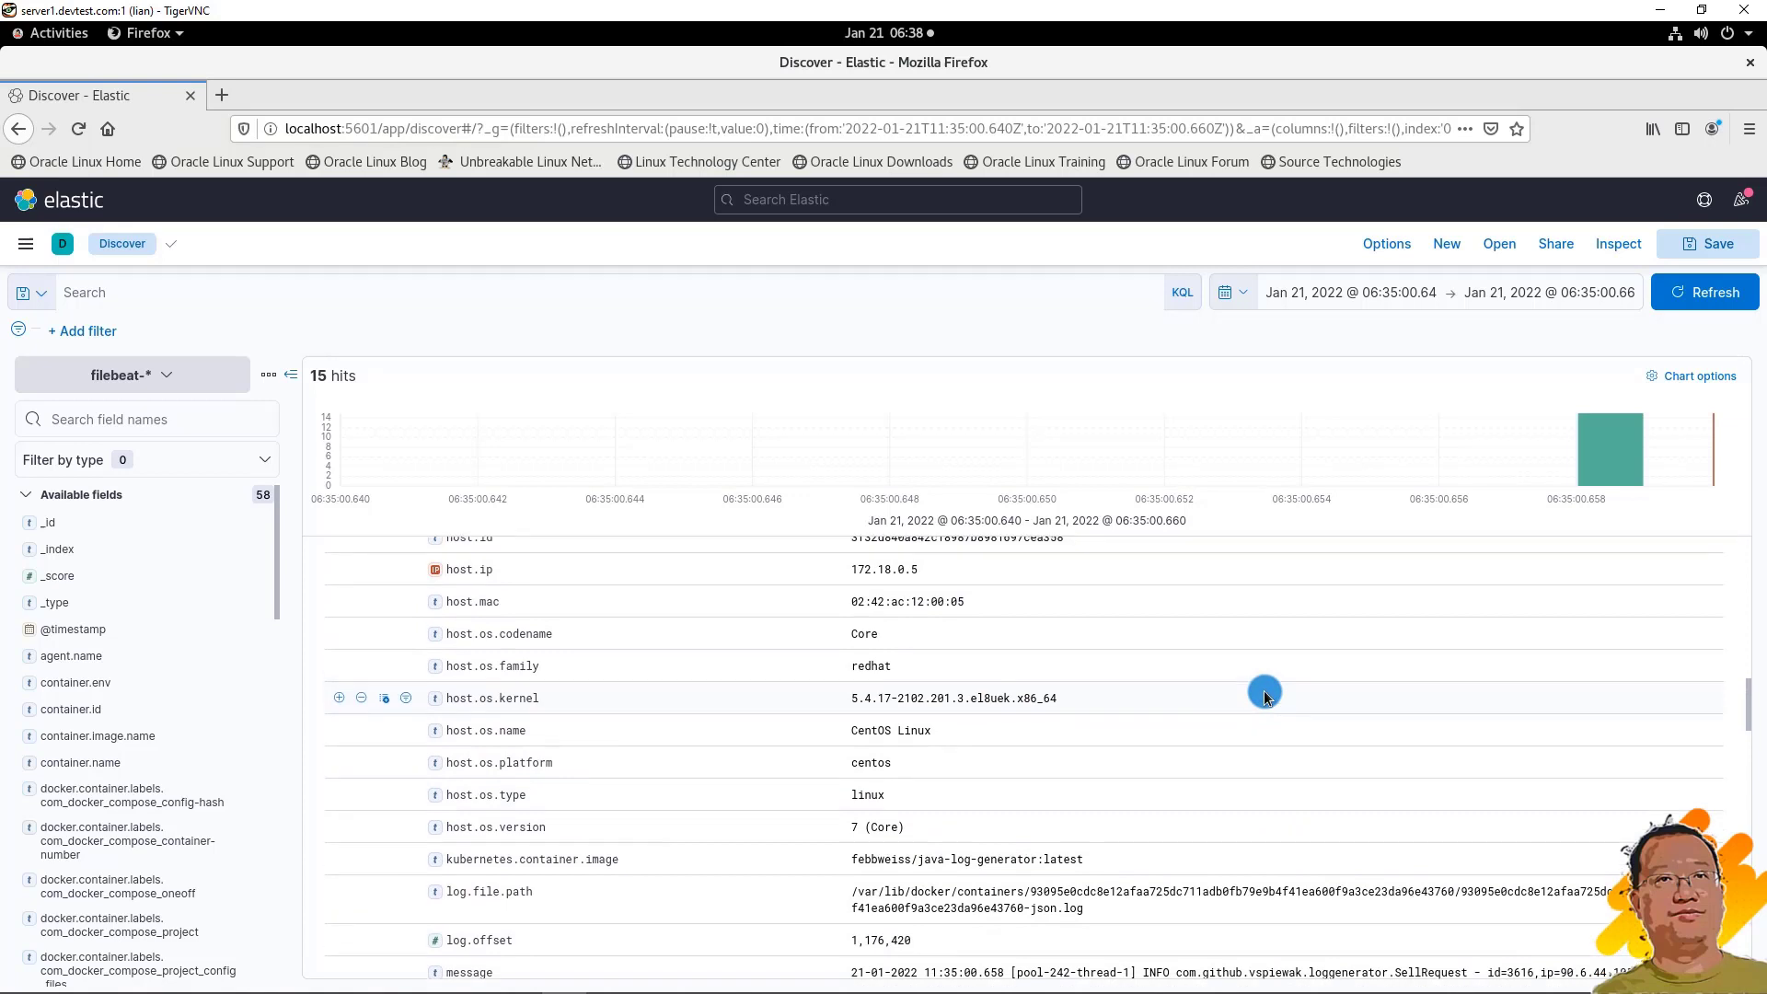
pyautogui.scroll(3, 1265, 697)
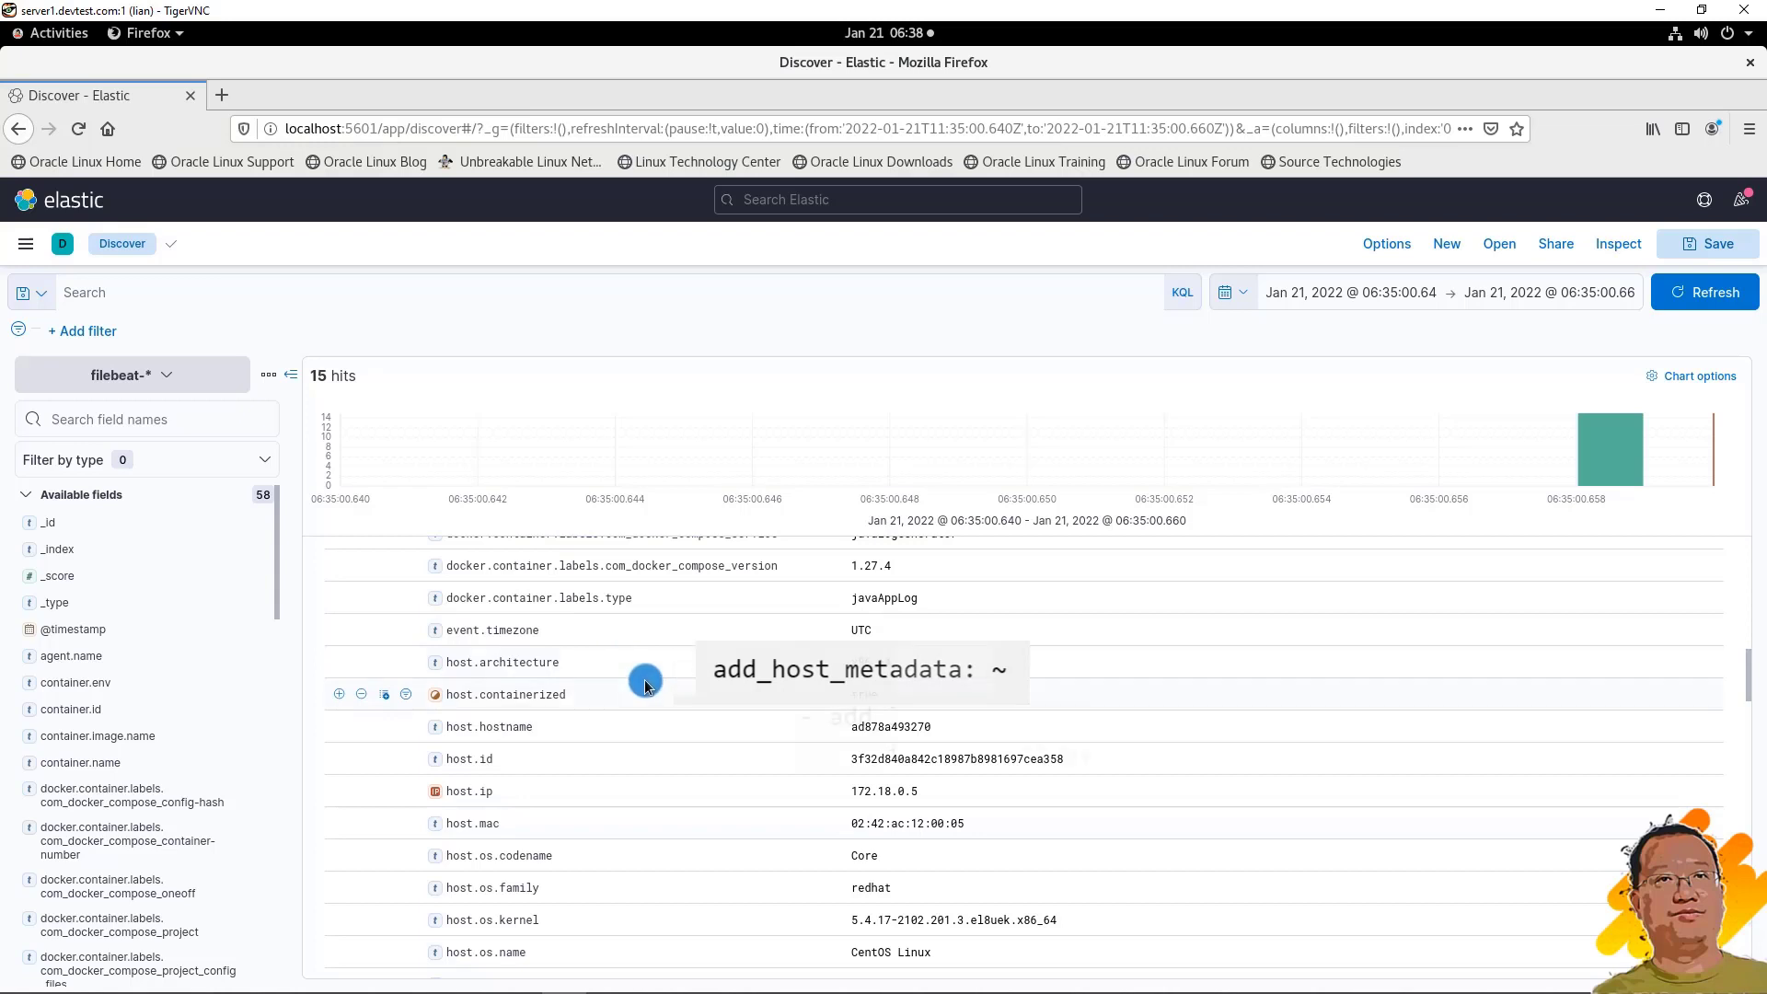
pyautogui.scroll(2, 486, 744)
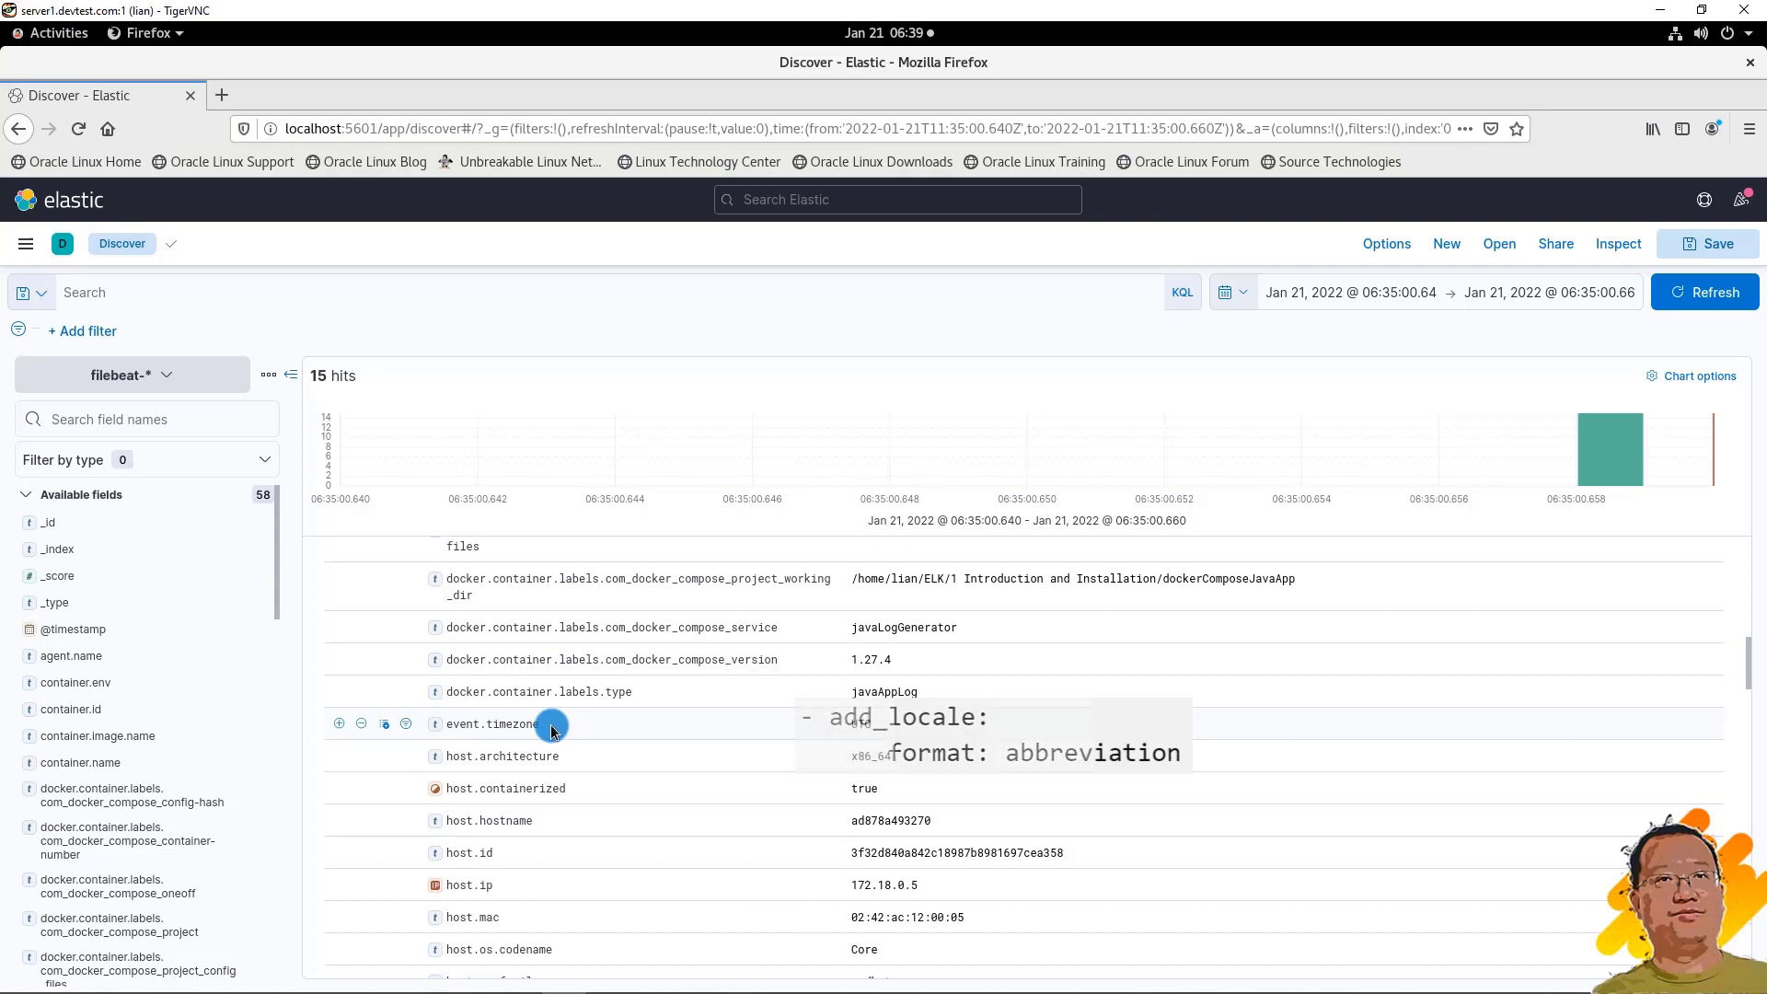
pyautogui.scroll(2, 552, 730)
pyautogui.scroll(8, 552, 730)
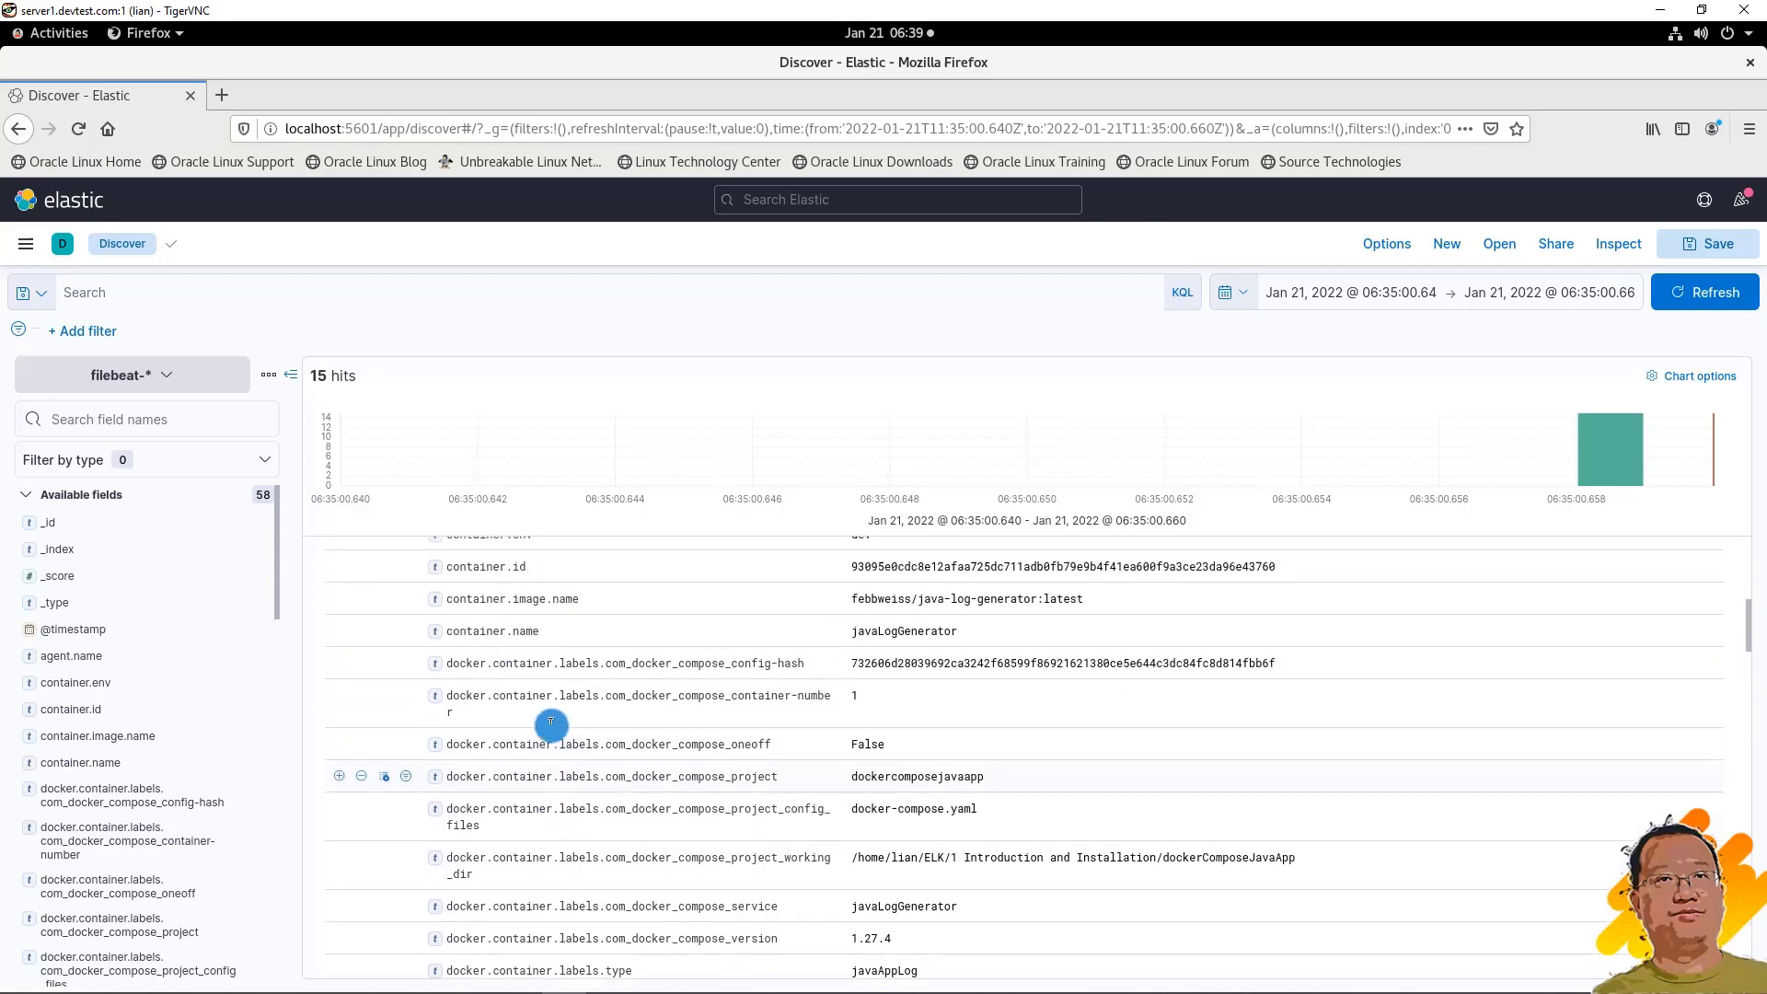
pyautogui.scroll(-5, 552, 730)
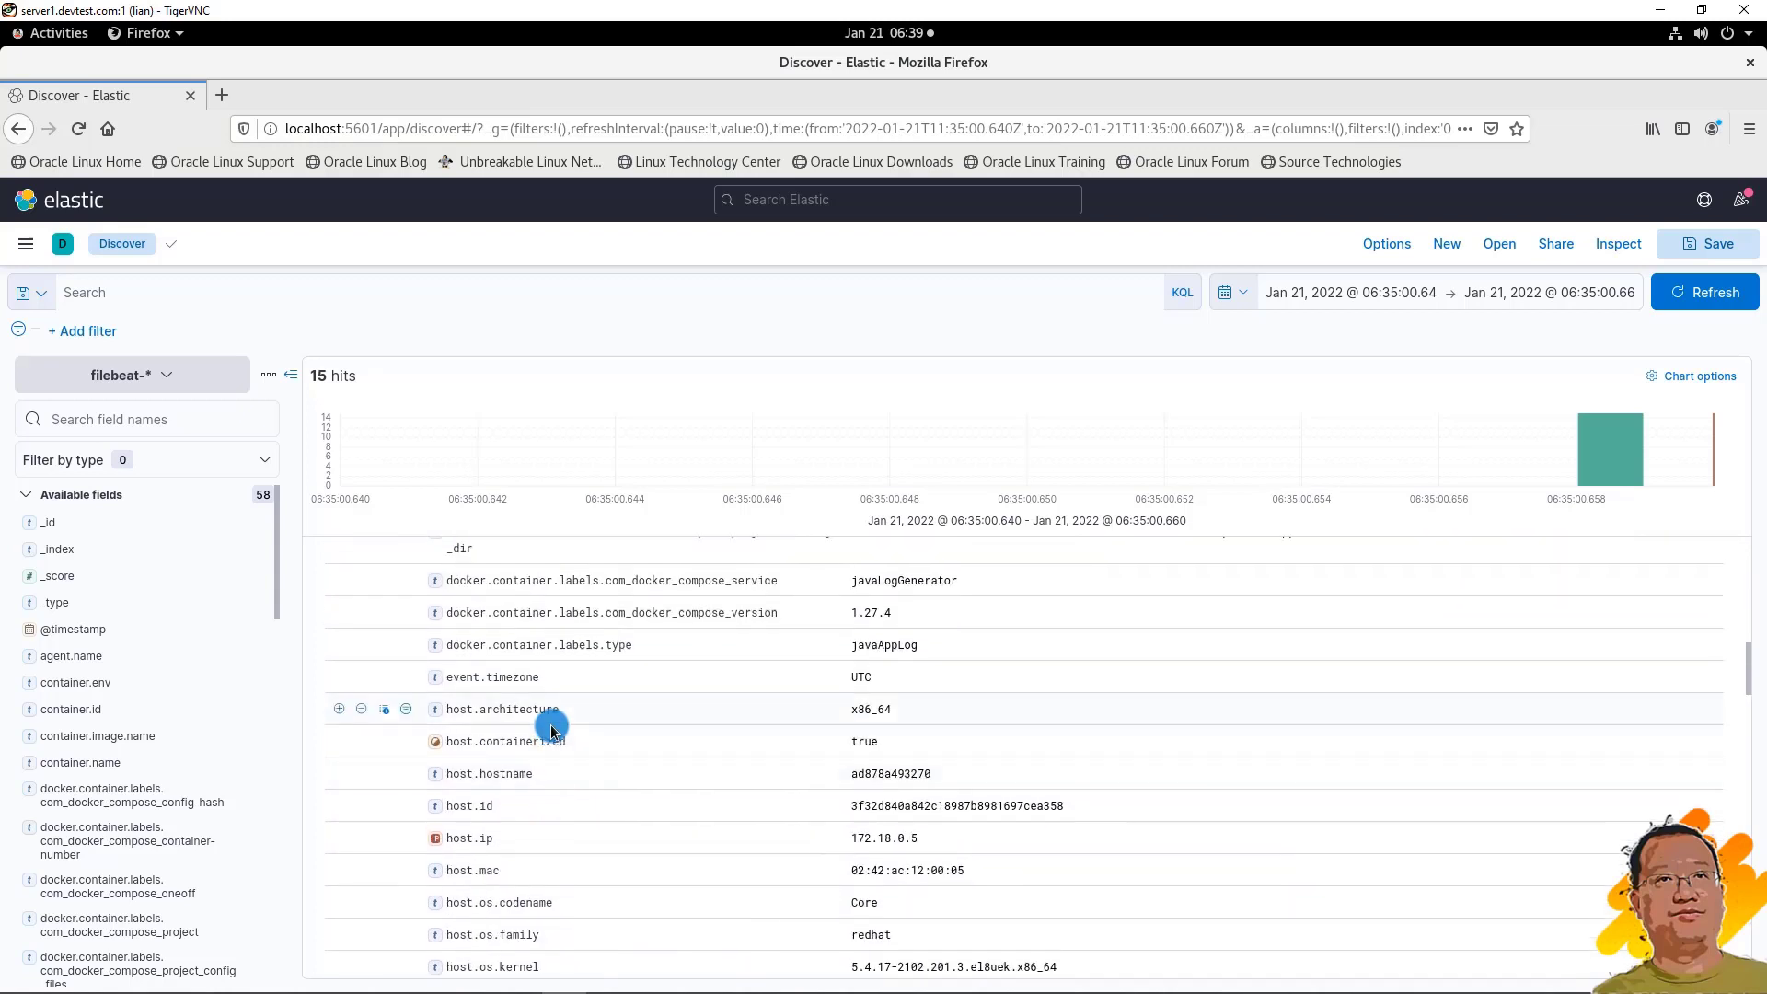
pyautogui.scroll(3, 552, 729)
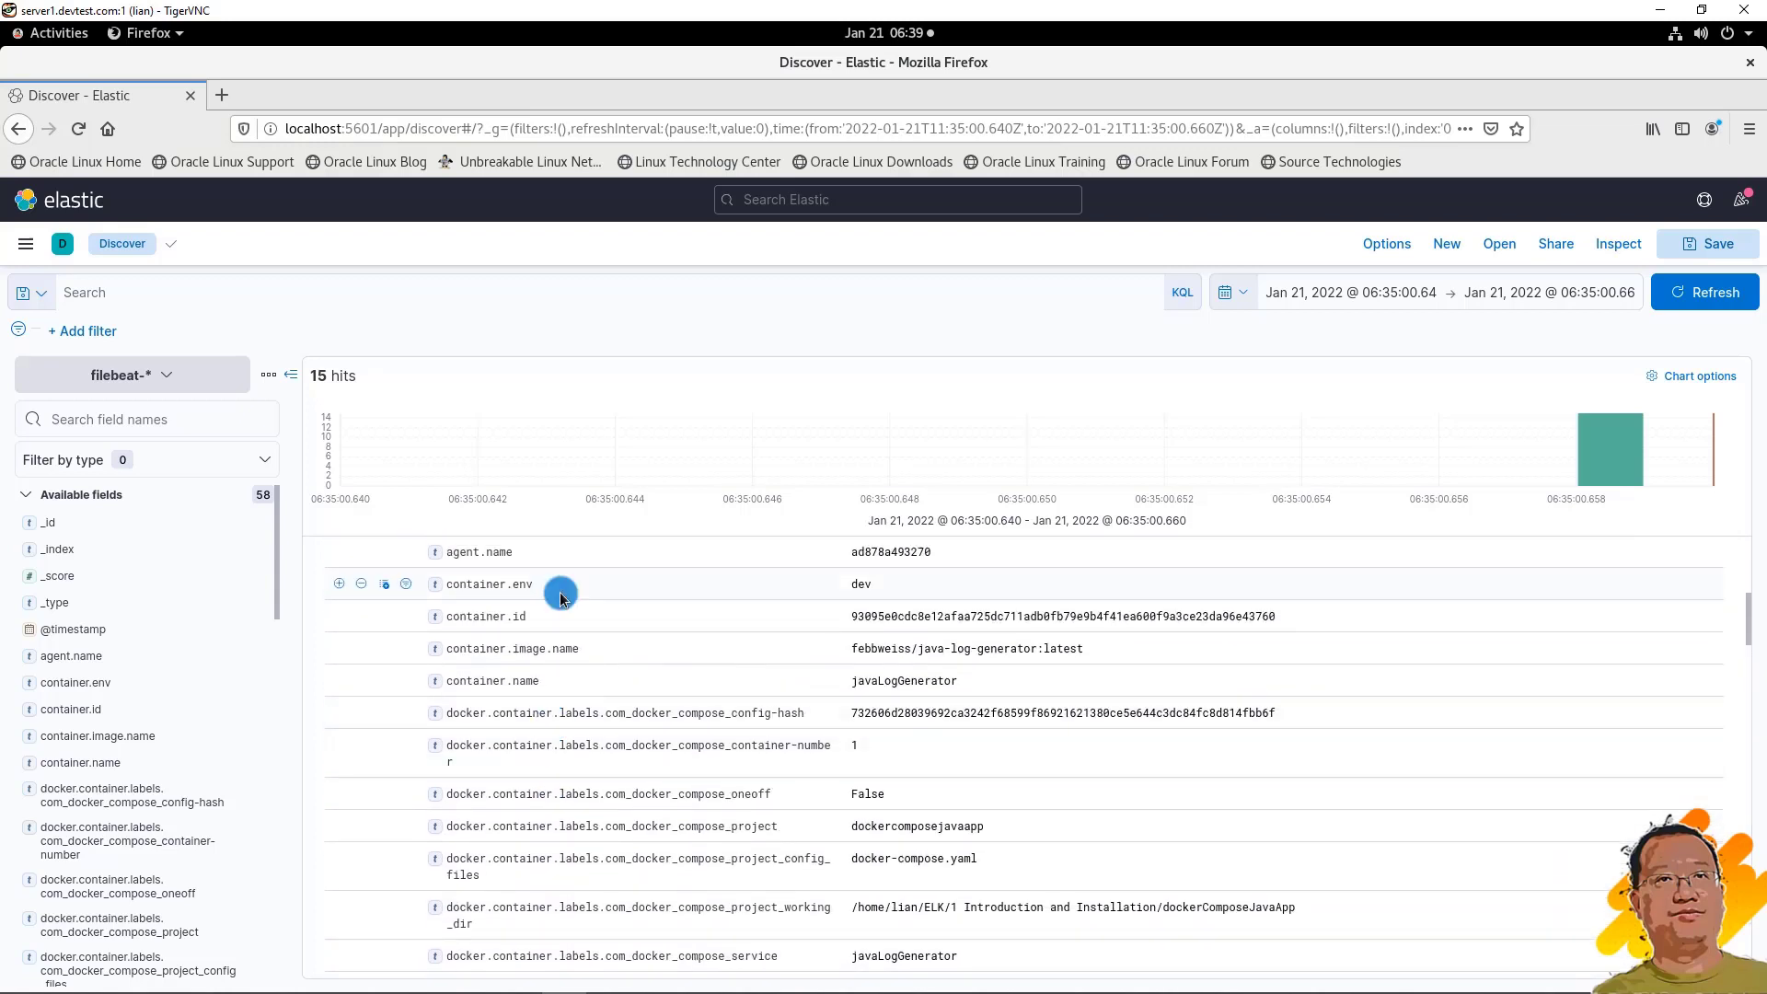